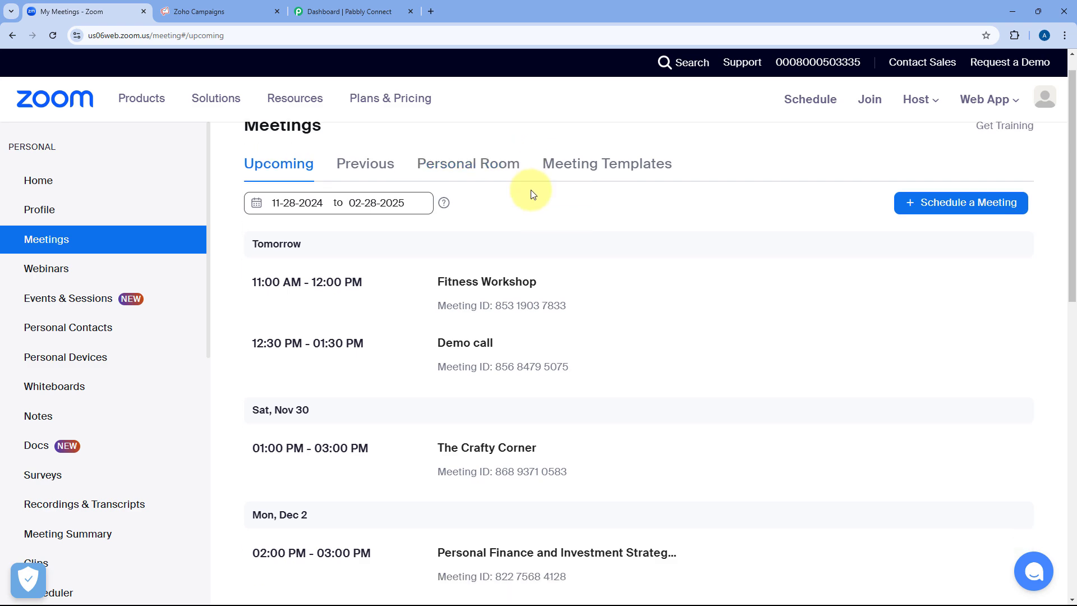
Compare the Zoho Campaigns and Zoom tabs, then bring up the empty Pabbly Connect dashboard.
mouse_move(426, 421)
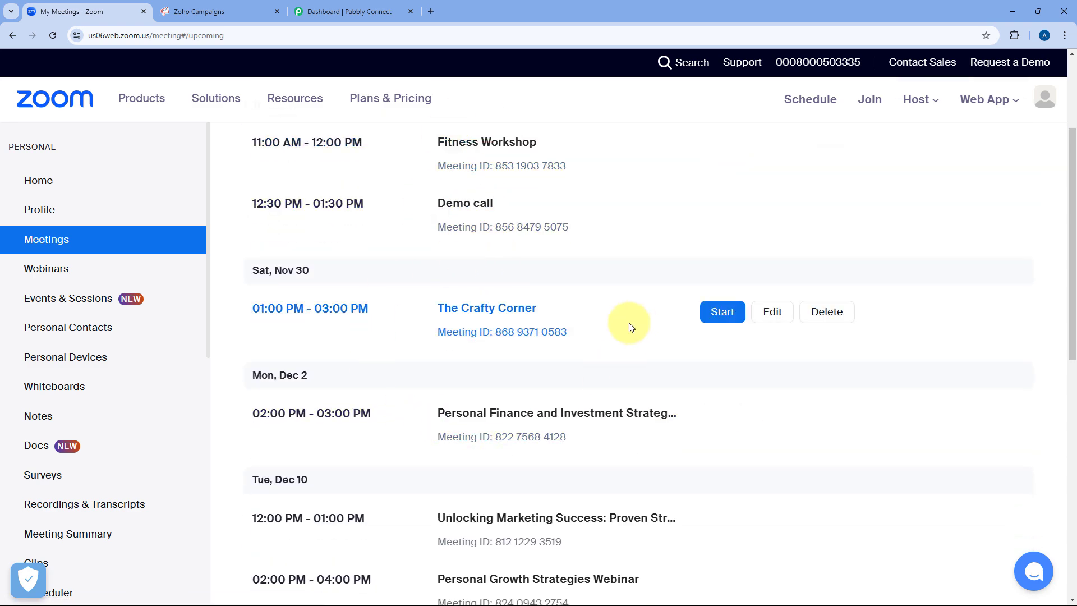
scroll(629, 325, "up", 3)
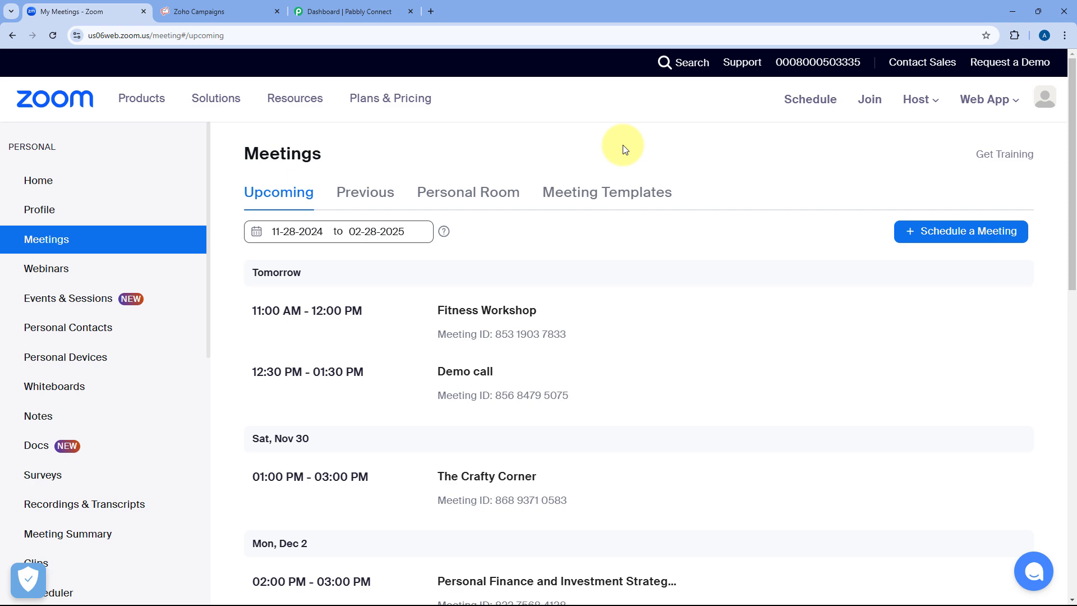
left_click(225, 12)
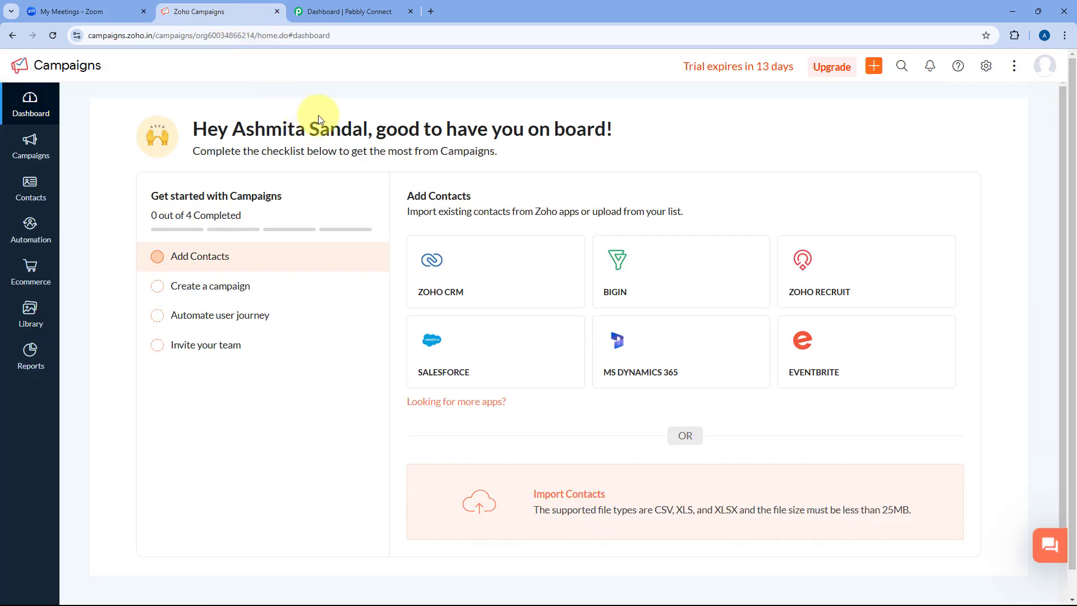
left_click(92, 10)
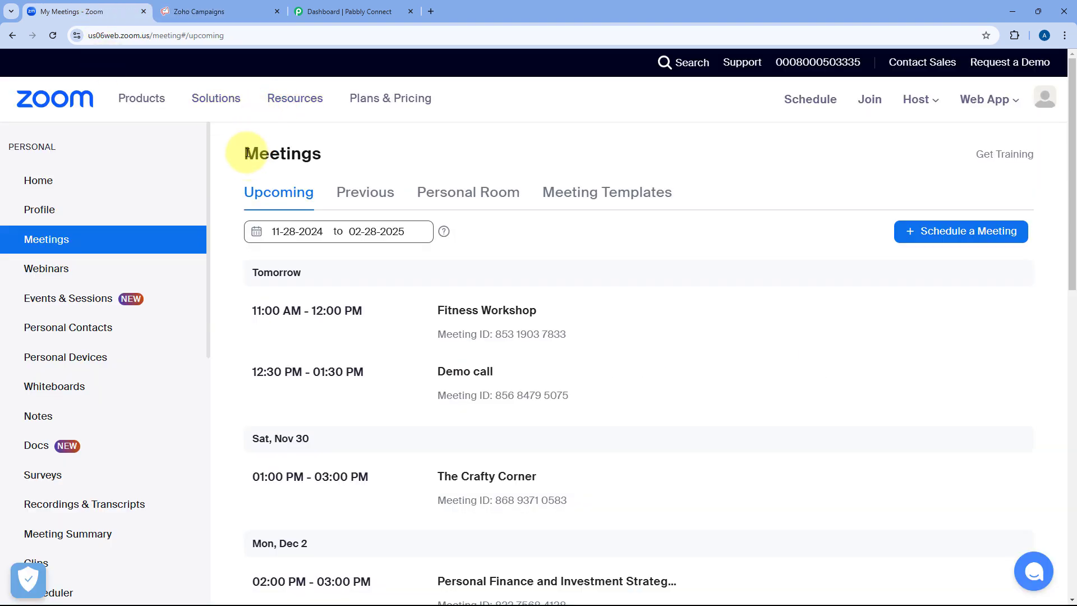
left_click(202, 7)
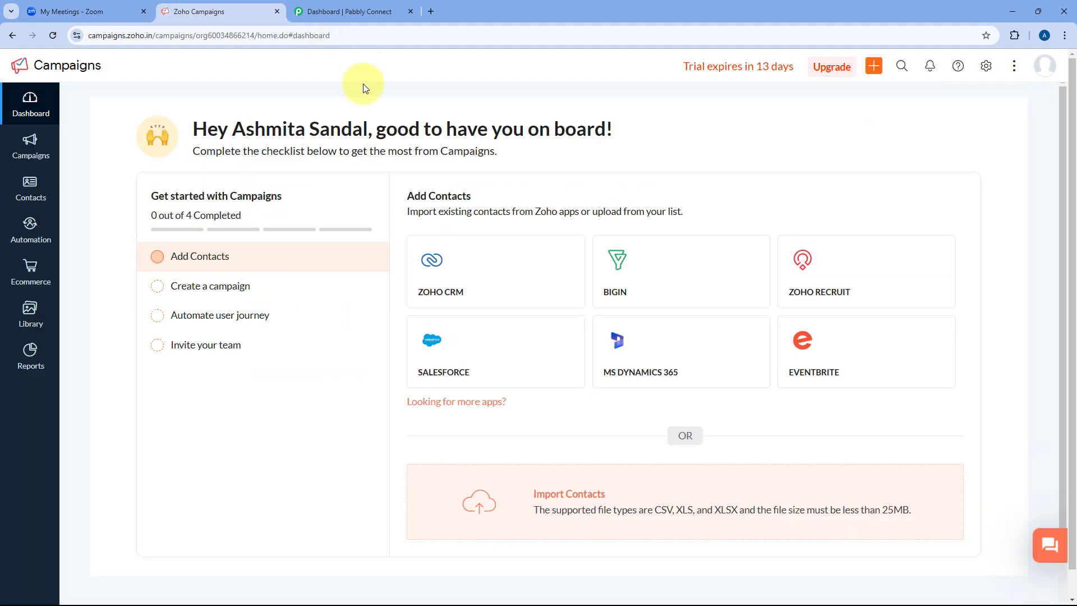
left_click(393, 12)
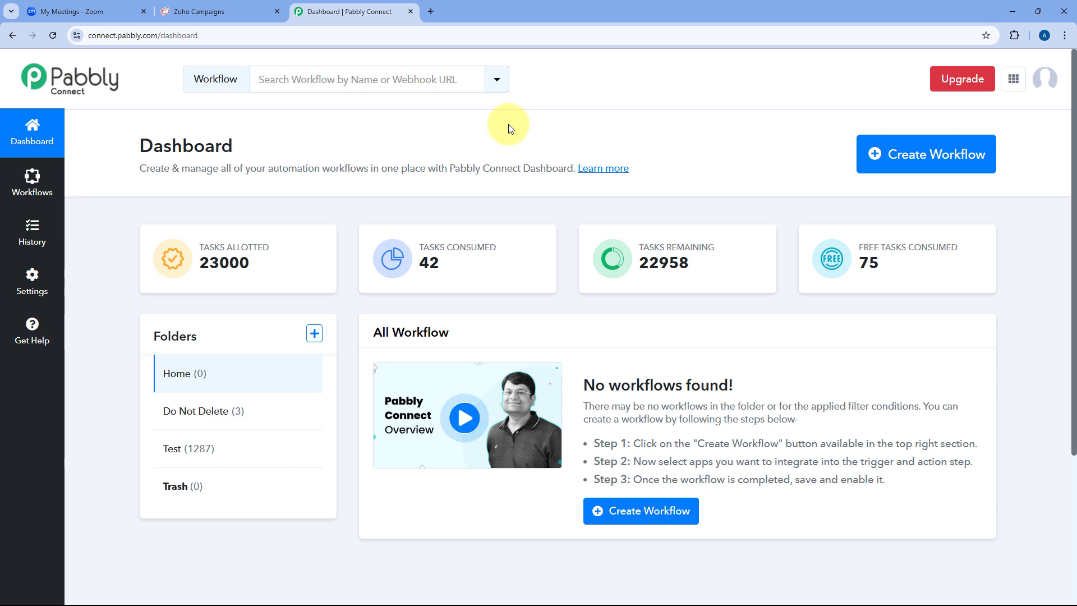
Create a workflow called 'Zoom to Zoho Campaigns' and save it in the Home folder.
left_click(907, 160)
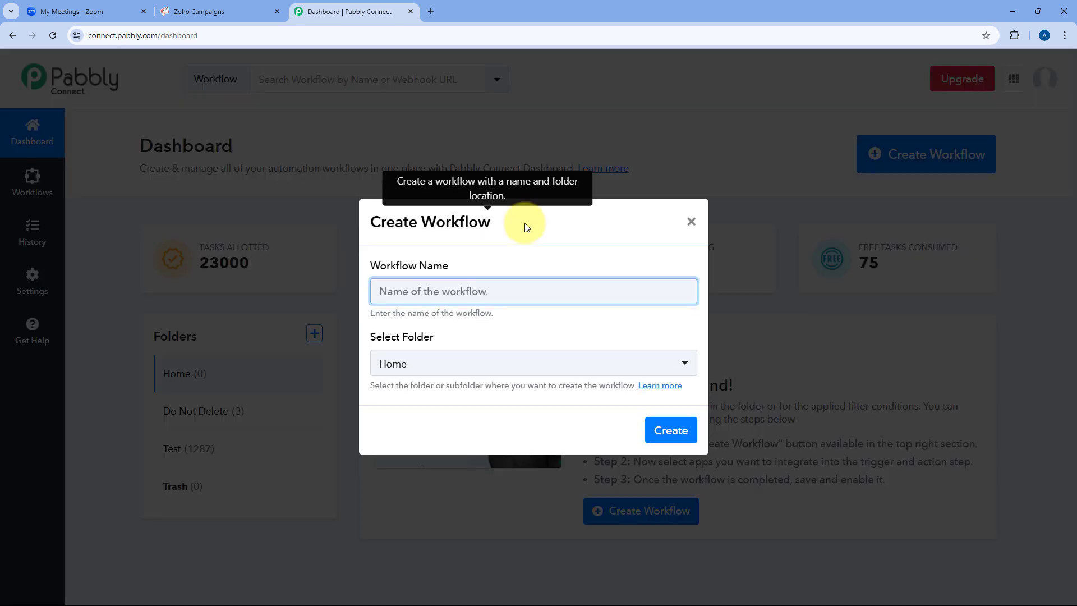
type("Zoom t")
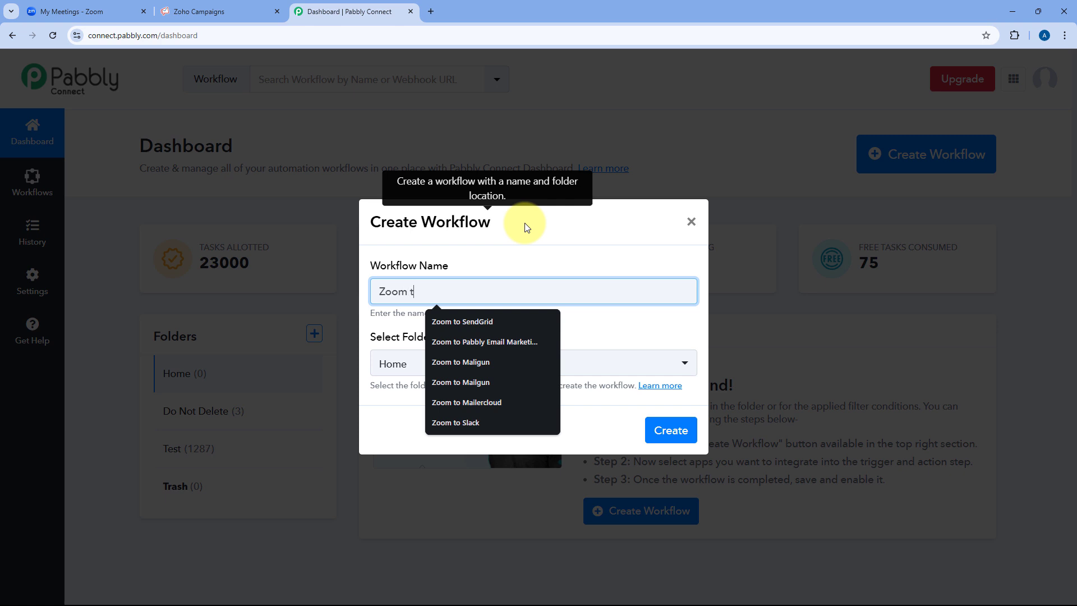
type("o Zoho Campaigns")
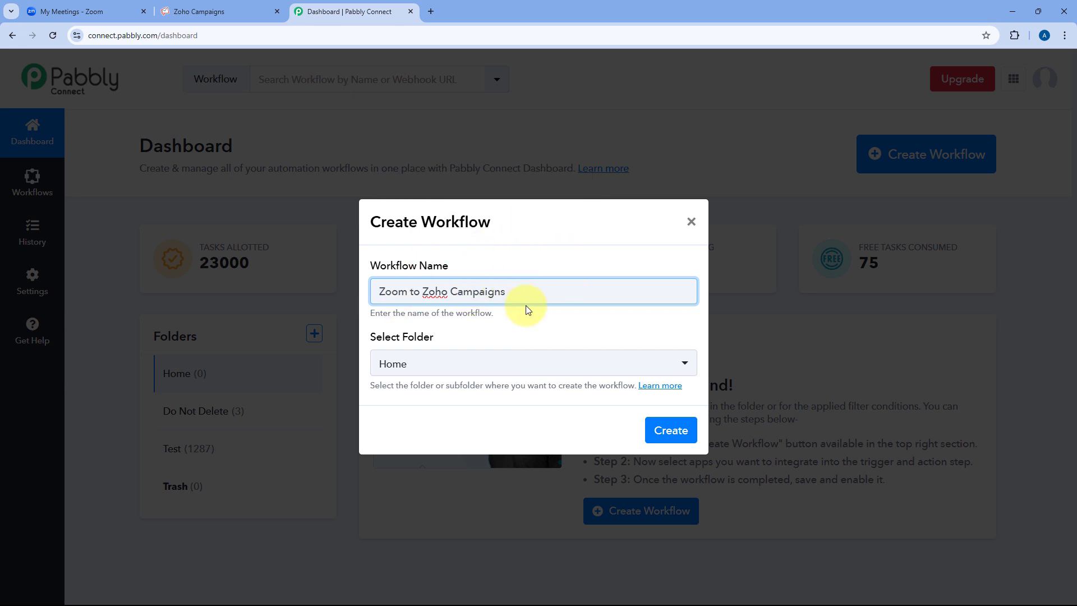
left_click(533, 364)
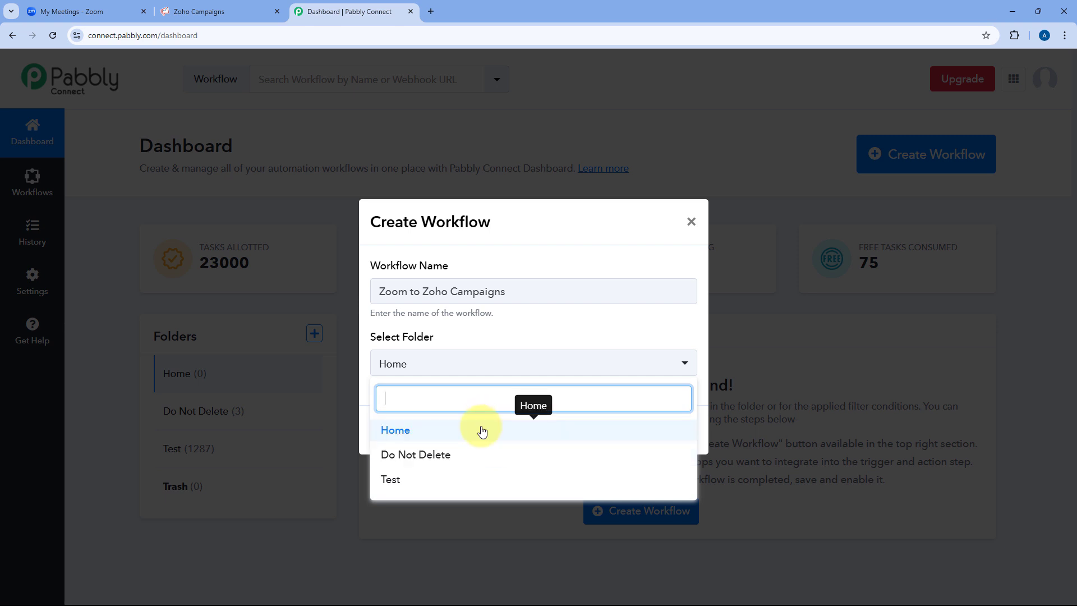
left_click(482, 430)
left_click(677, 430)
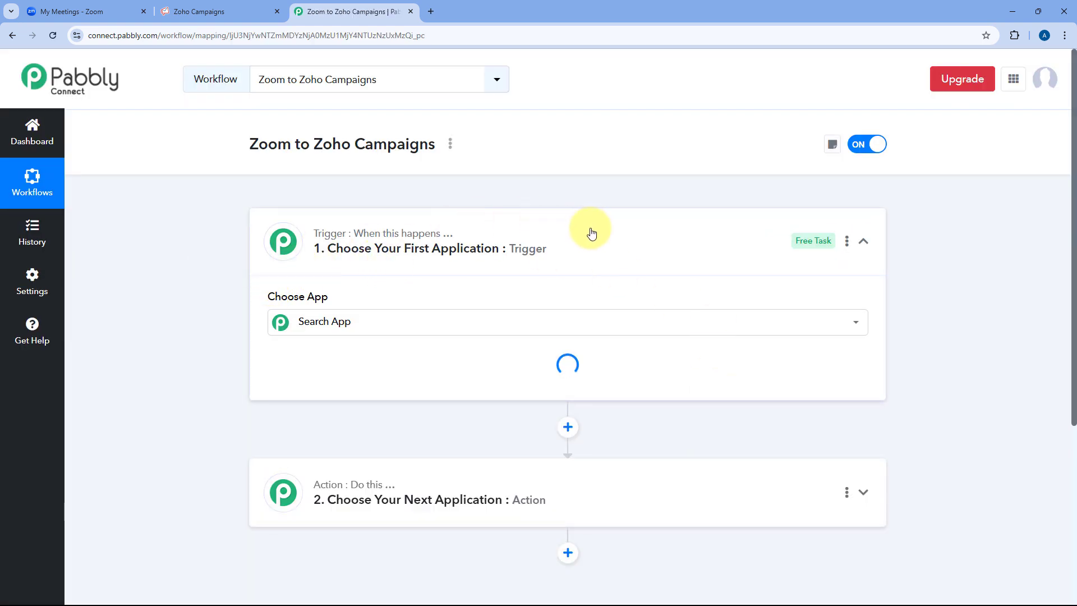
left_click(593, 238)
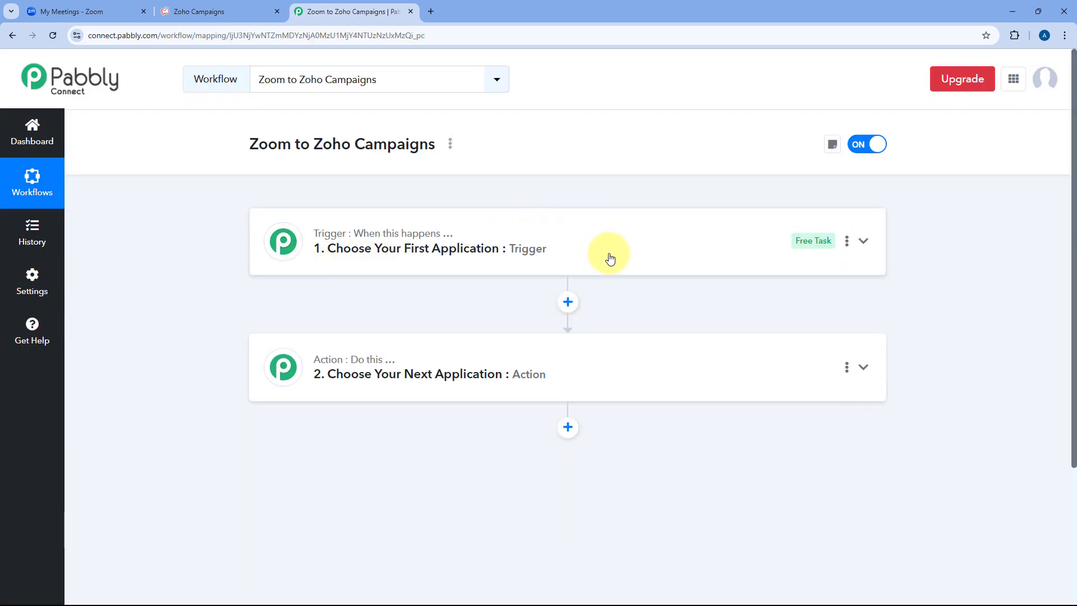
scroll(202, 252, "down", 1)
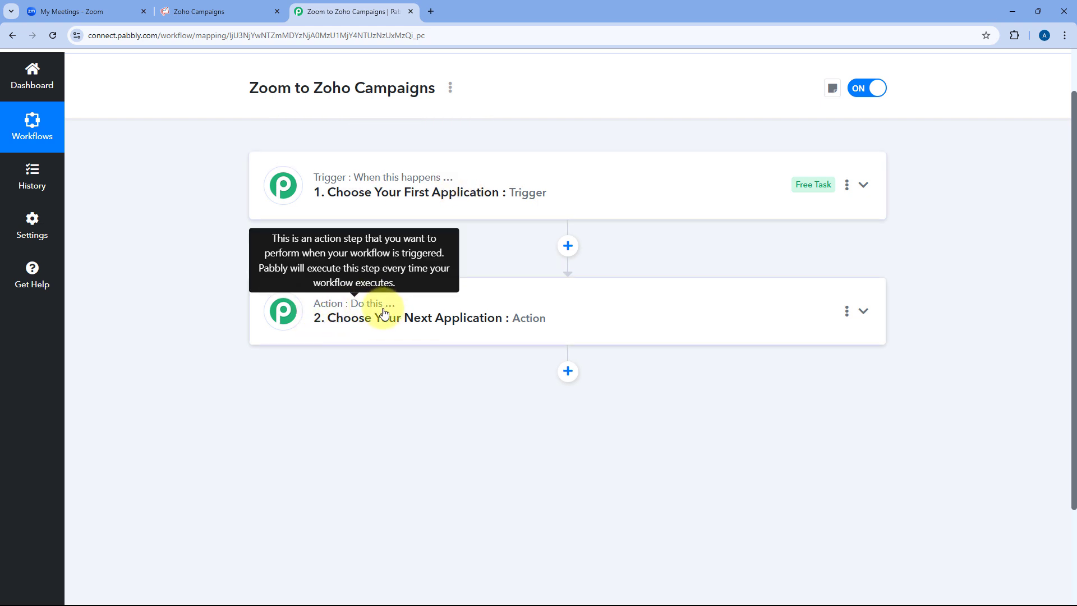
left_click(582, 187)
scroll(204, 232, "up", 1)
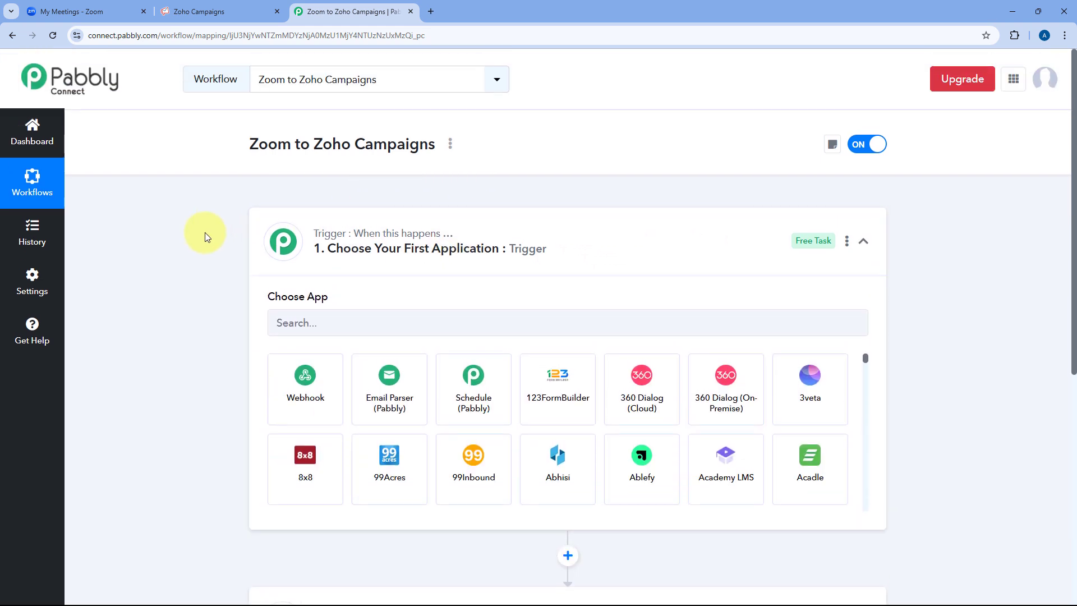
scroll(204, 232, "down", 2)
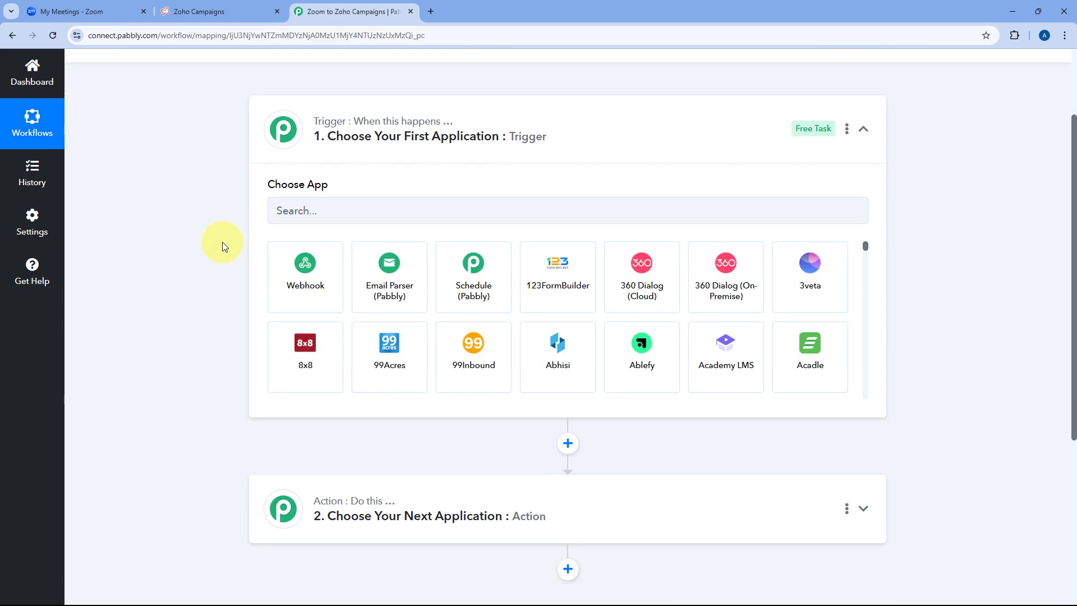
left_click(121, 8)
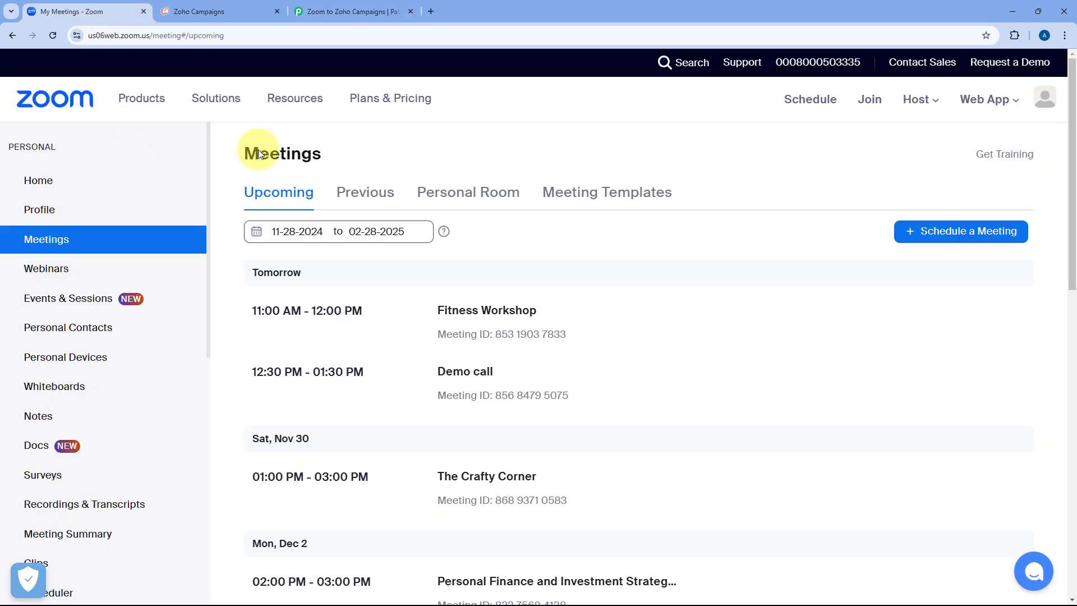
left_click(359, 12)
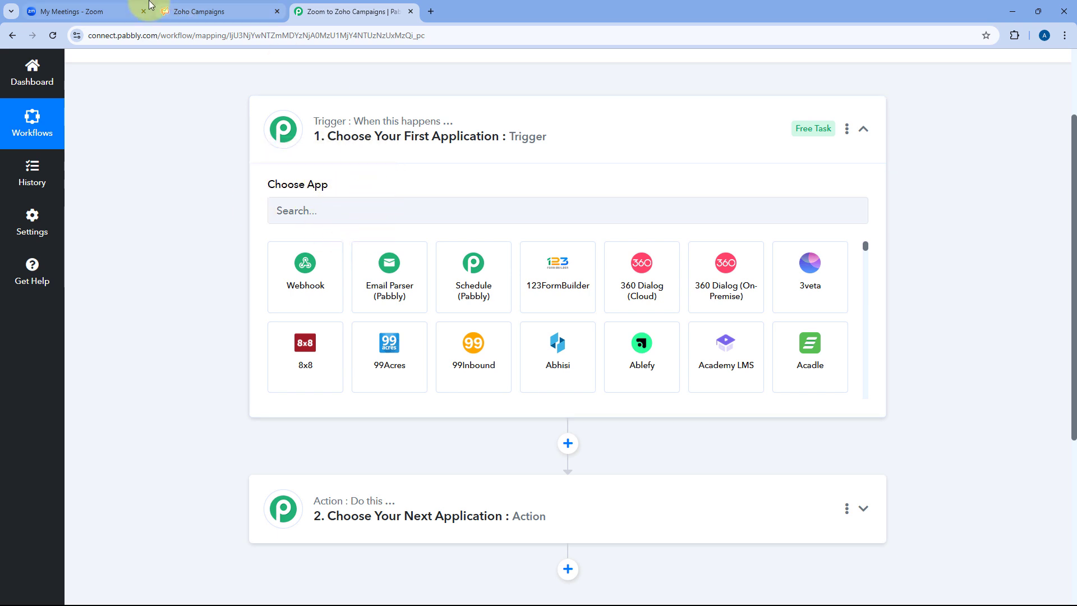
left_click(115, 9)
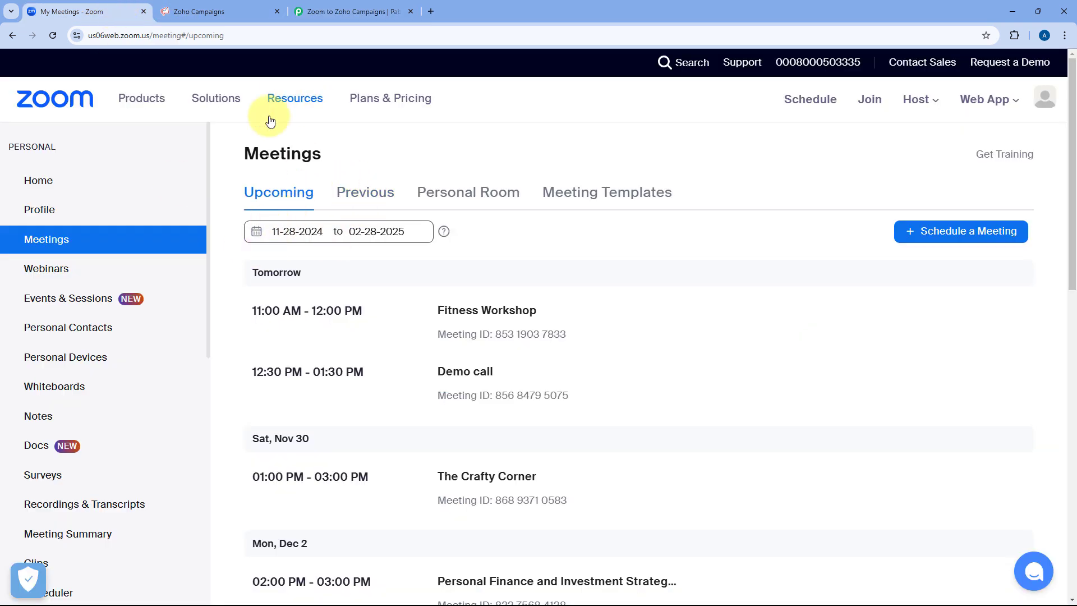
left_click(332, 10)
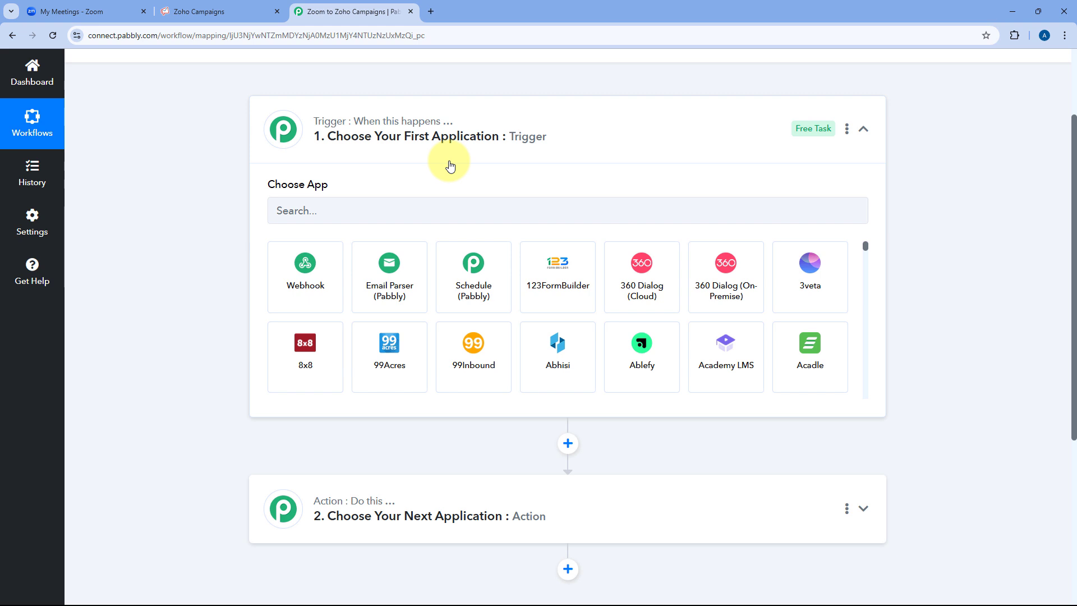
scroll(231, 180, "down", 1)
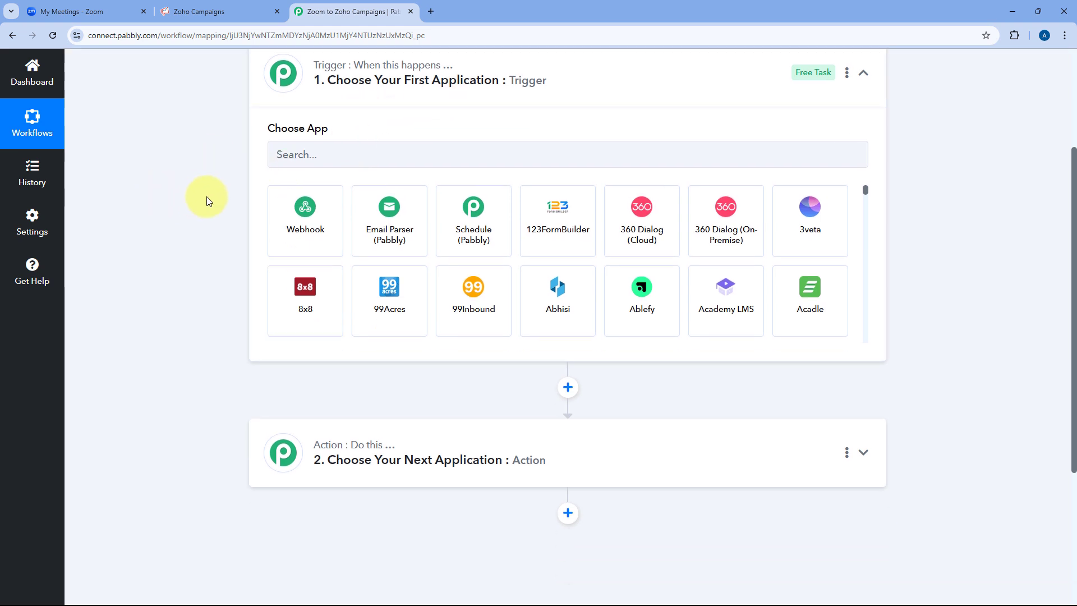
scroll(221, 281, "down", 2)
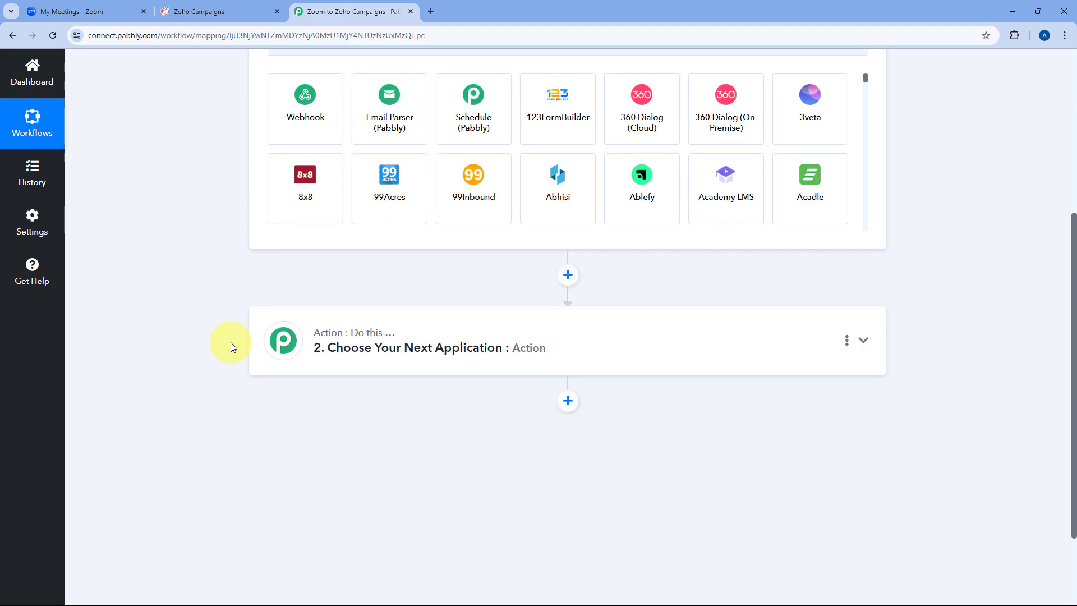
left_click(213, 11)
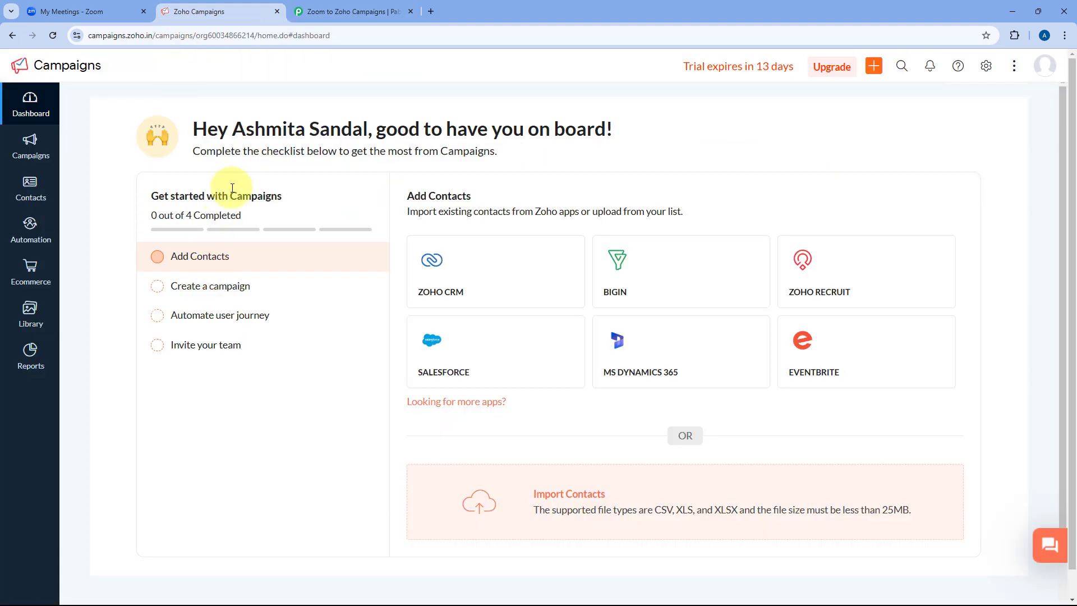
left_click(351, 11)
scroll(187, 229, "up", 2)
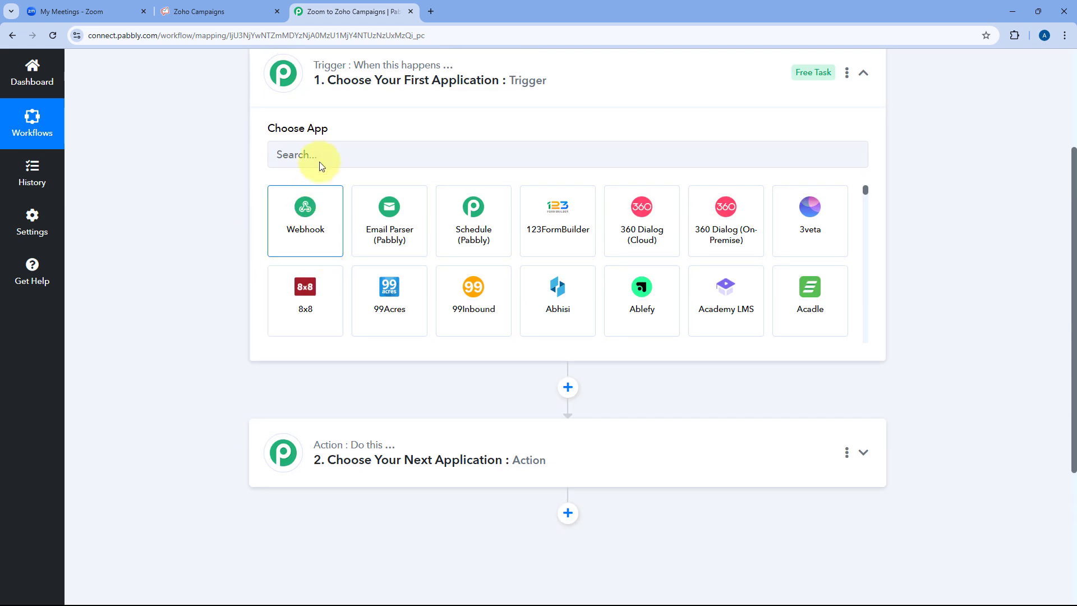
scroll(207, 202, "up", 1)
Set the trigger app to Zoom (Triggers) with the Configure Webhook event.
left_click(313, 212)
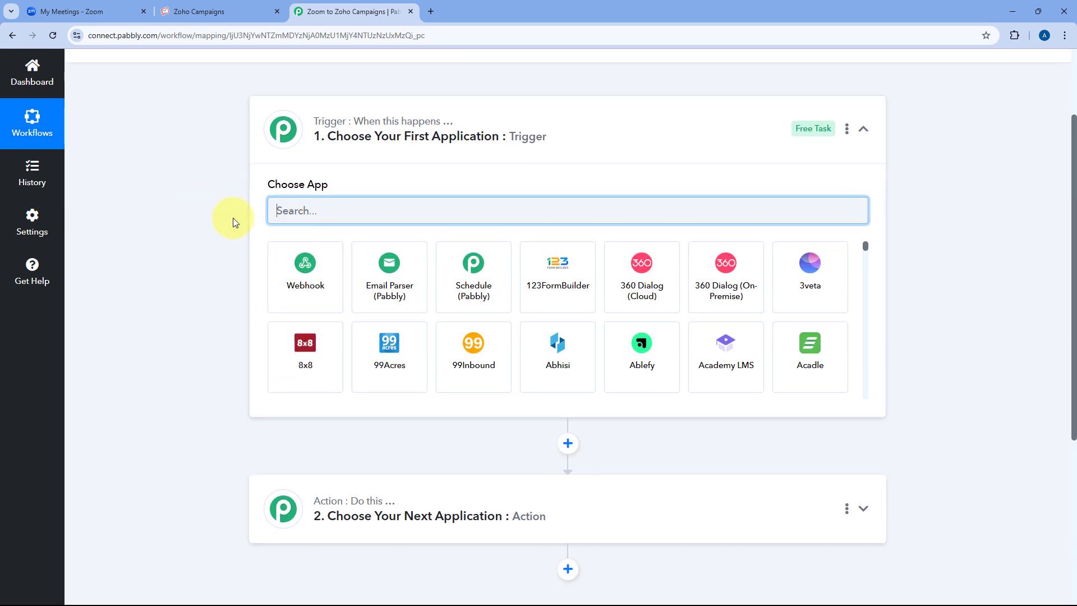
type("Zoom")
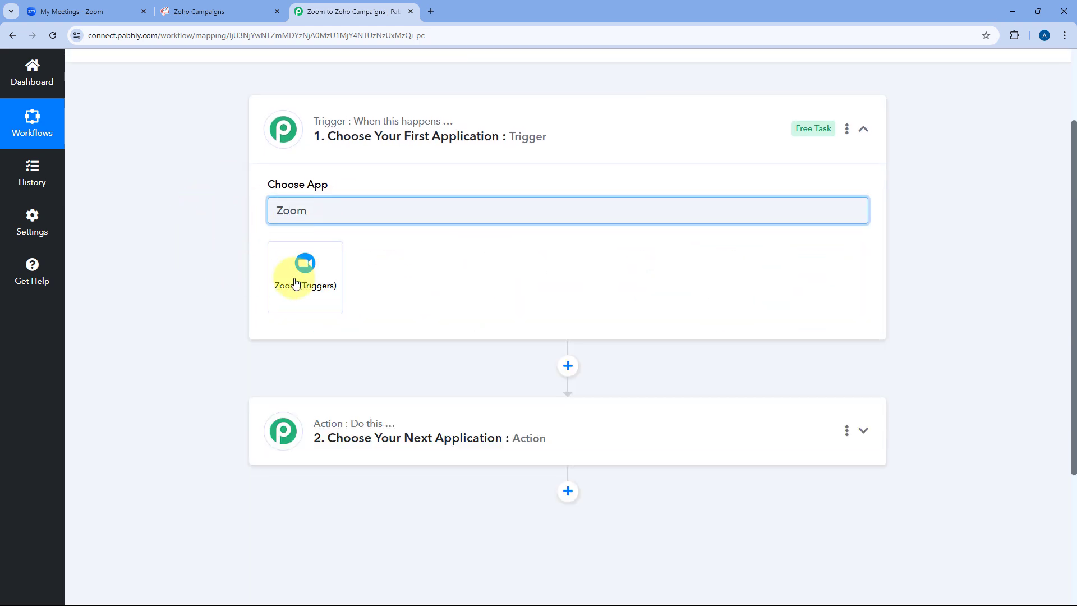
left_click(296, 282)
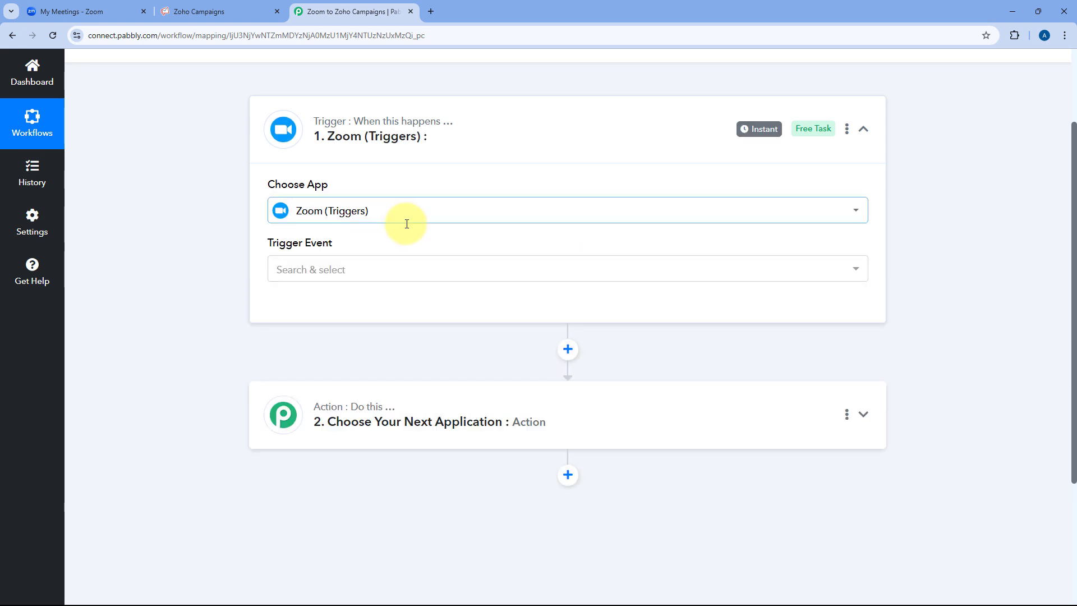
left_click(349, 269)
left_click(374, 342)
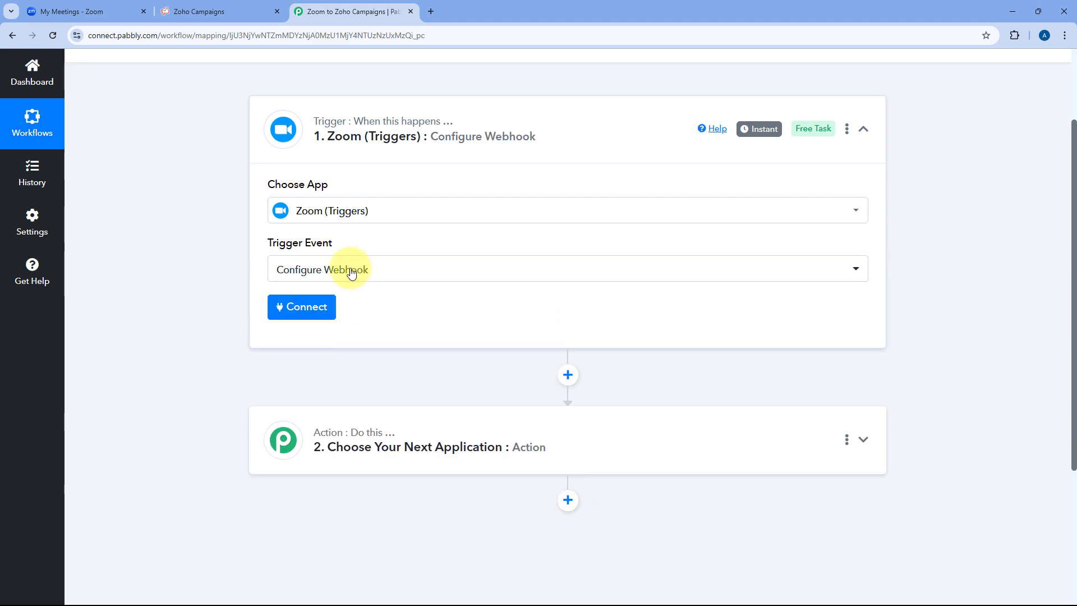
Start adding a new Zoom connection and highlight its token setup instructions.
left_click(295, 306)
left_click(497, 186)
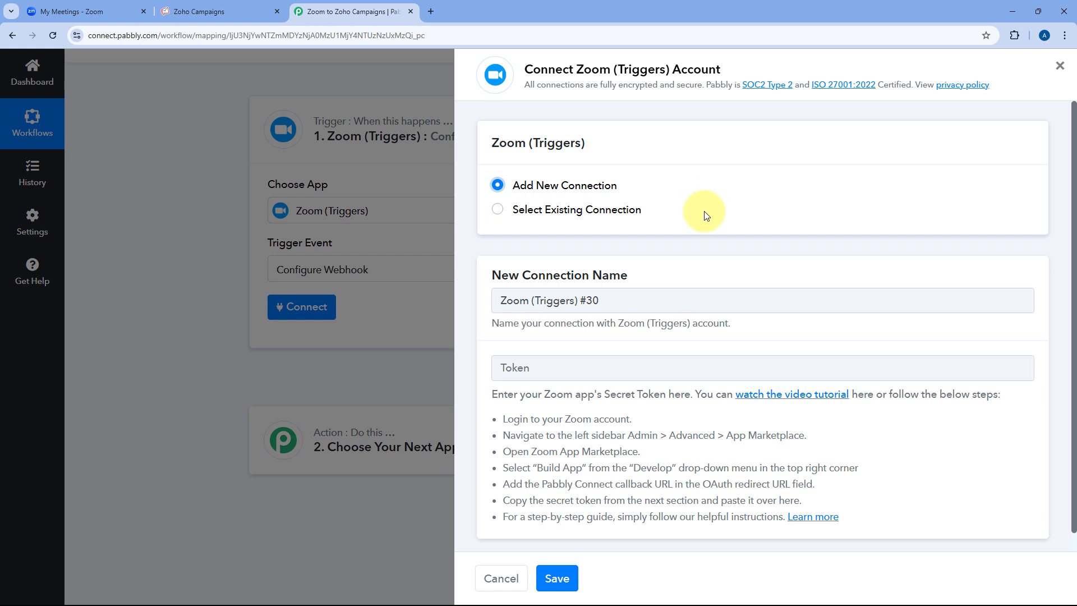
scroll(718, 223, "down", 1)
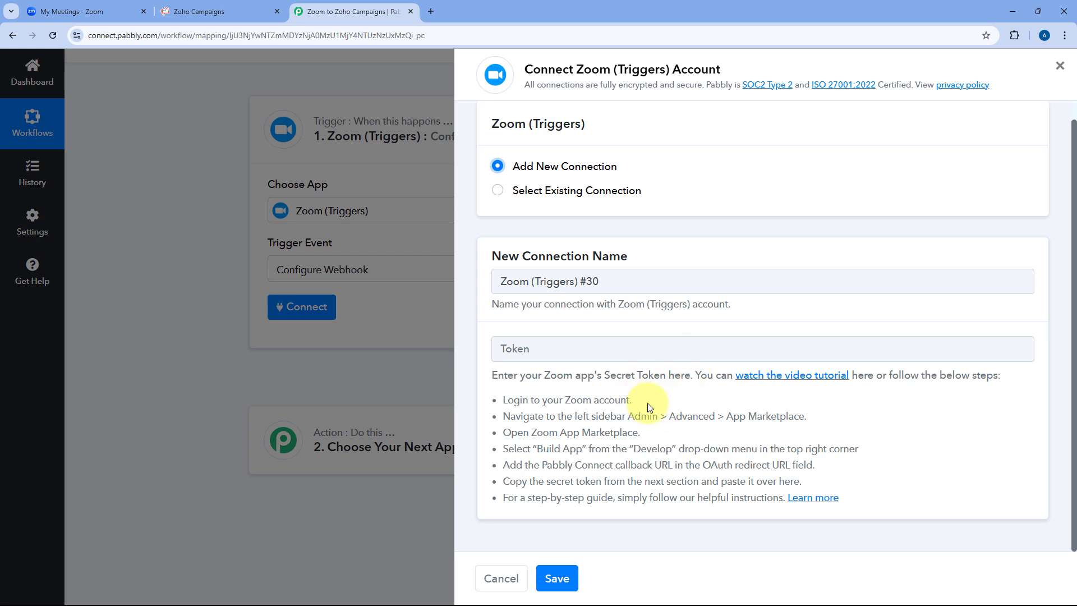
left_click_drag(500, 399, 816, 496)
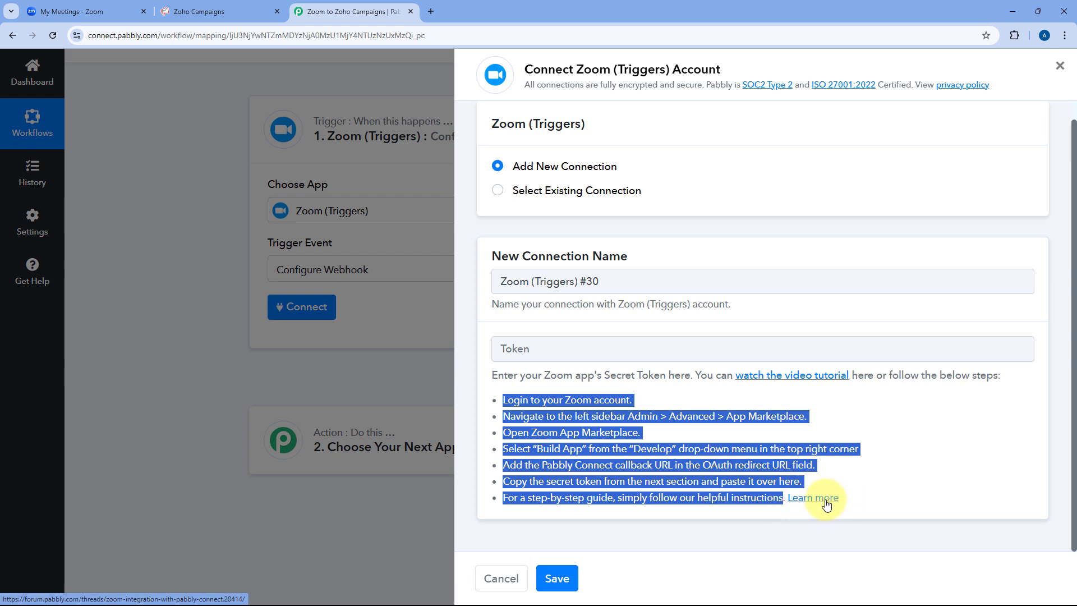
Read the token steps in the 'Zoom Integration with Pabbly Connect' forum guide, then return to the workflow.
left_click(826, 503)
left_click(463, 10)
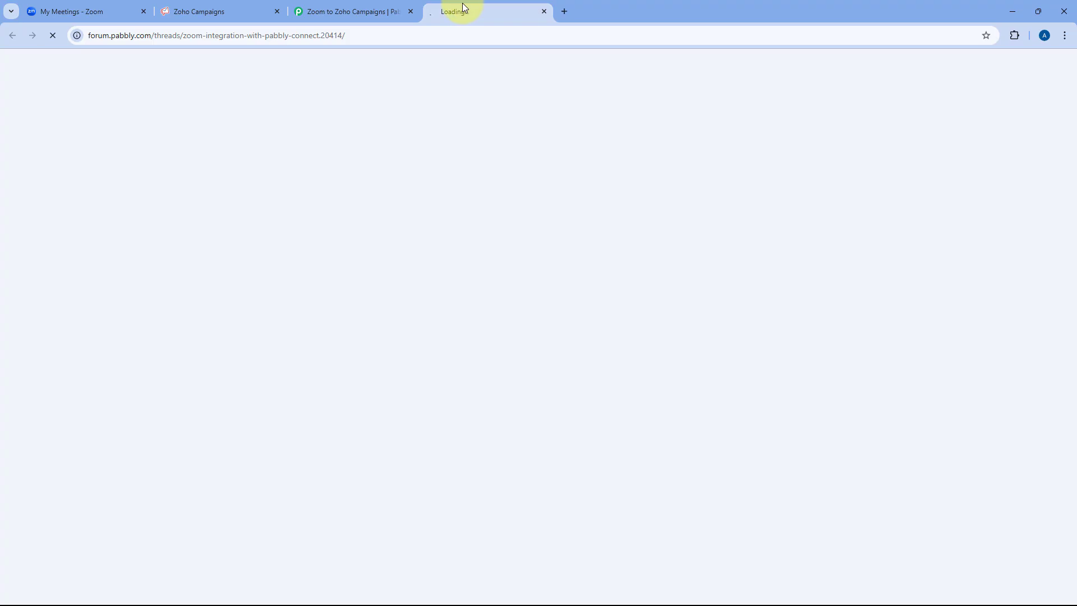
scroll(599, 233, "down", 4)
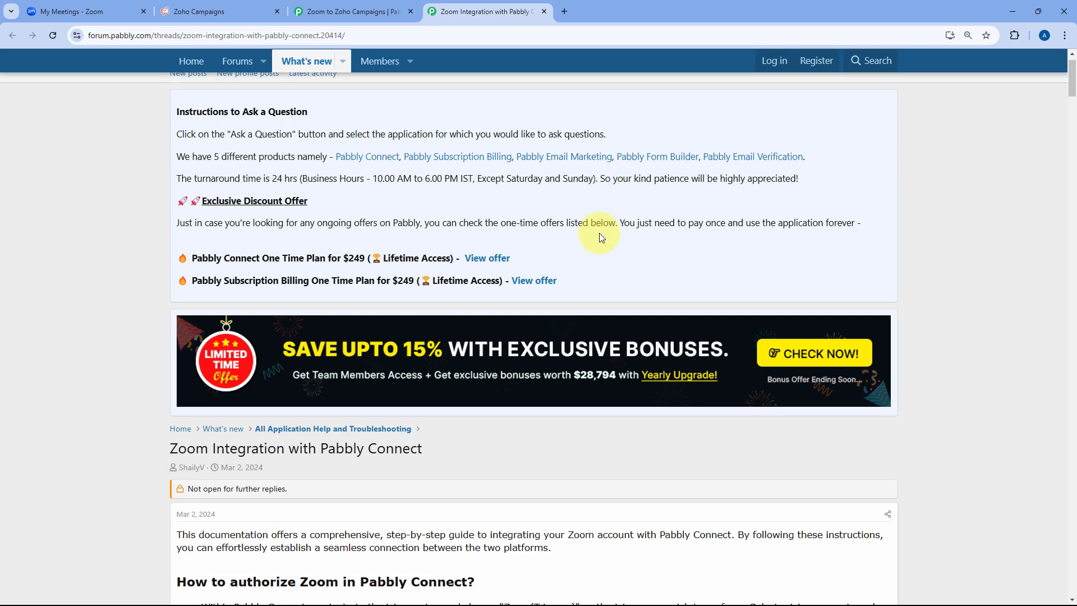
scroll(599, 235, "down", 4)
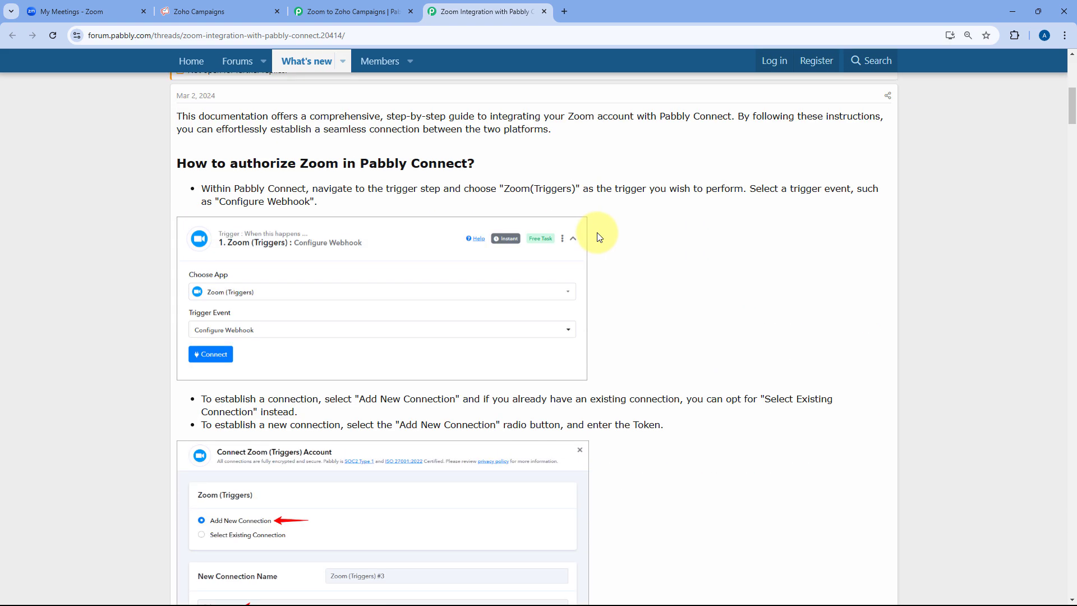
scroll(652, 241, "down", 6)
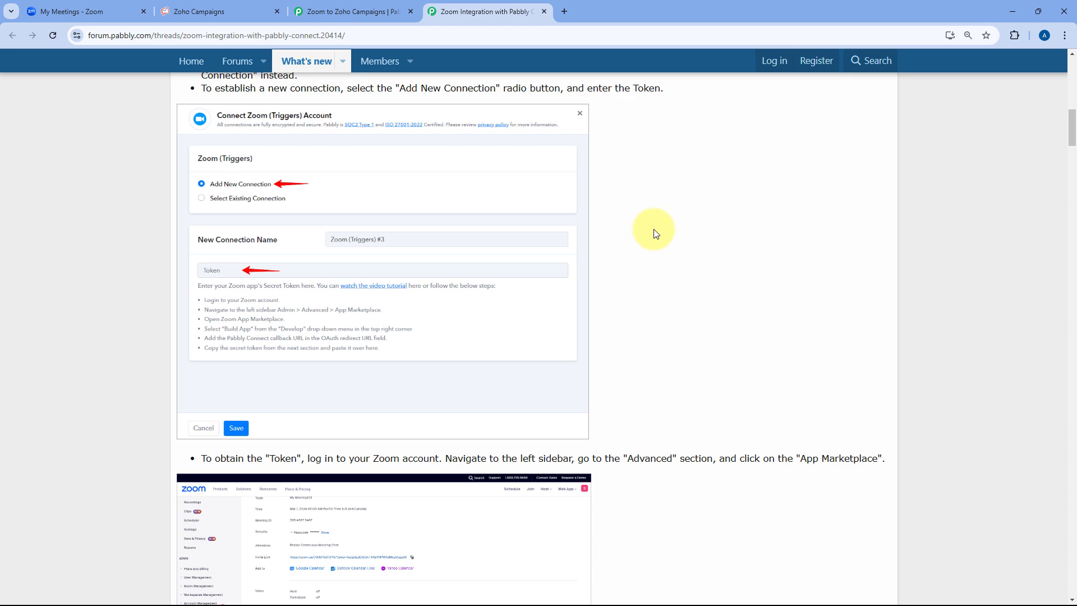
scroll(656, 233, "down", 6)
scroll(617, 253, "down", 1)
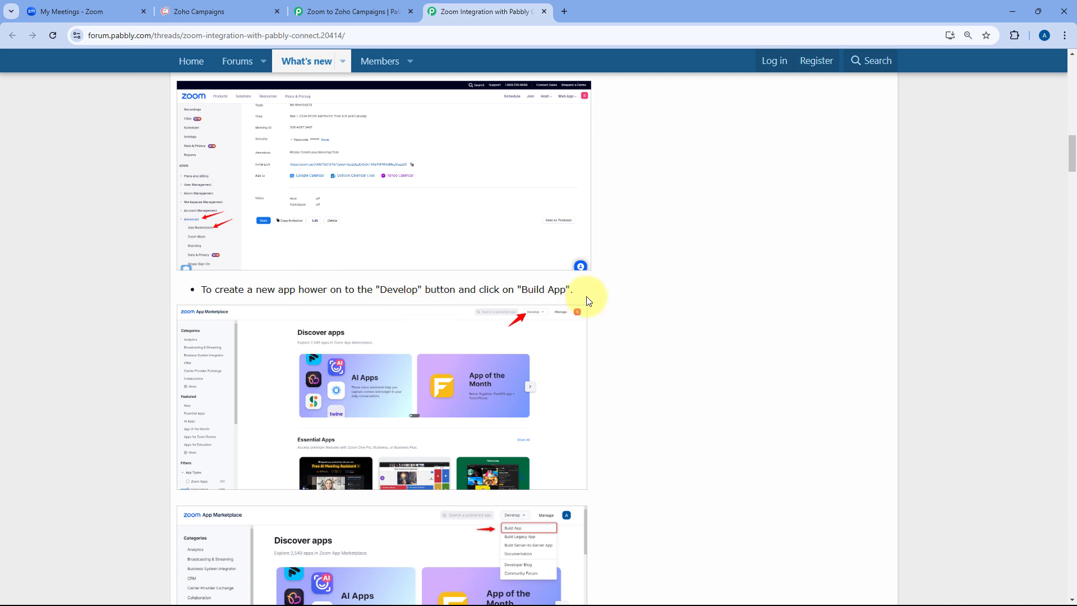
left_click(365, 13)
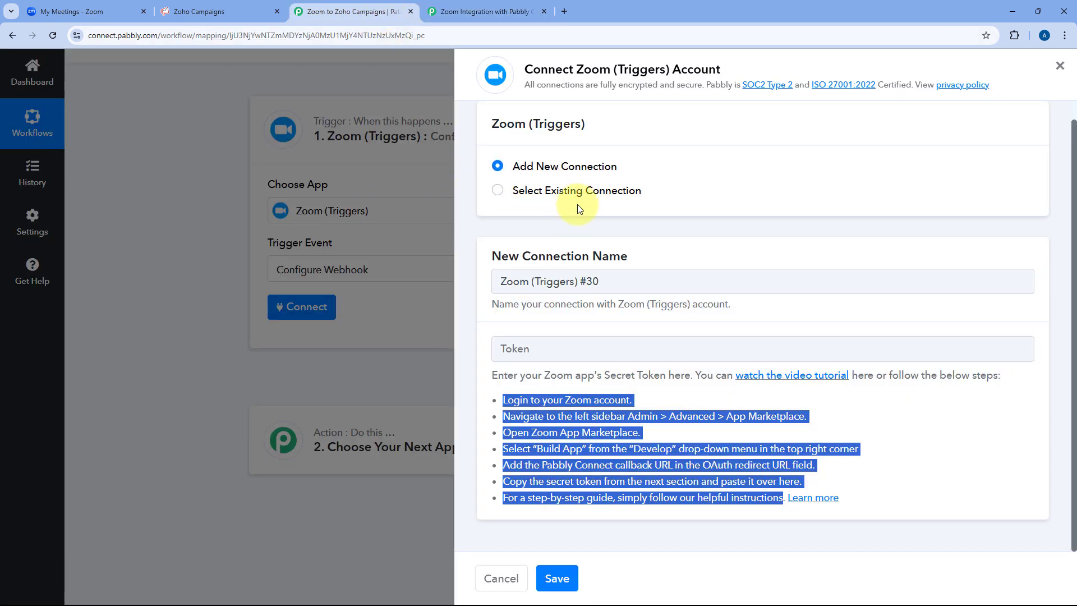
From the Zoom portal's Admin > Advanced settings, open App Marketplace in a new tab.
left_click(107, 6)
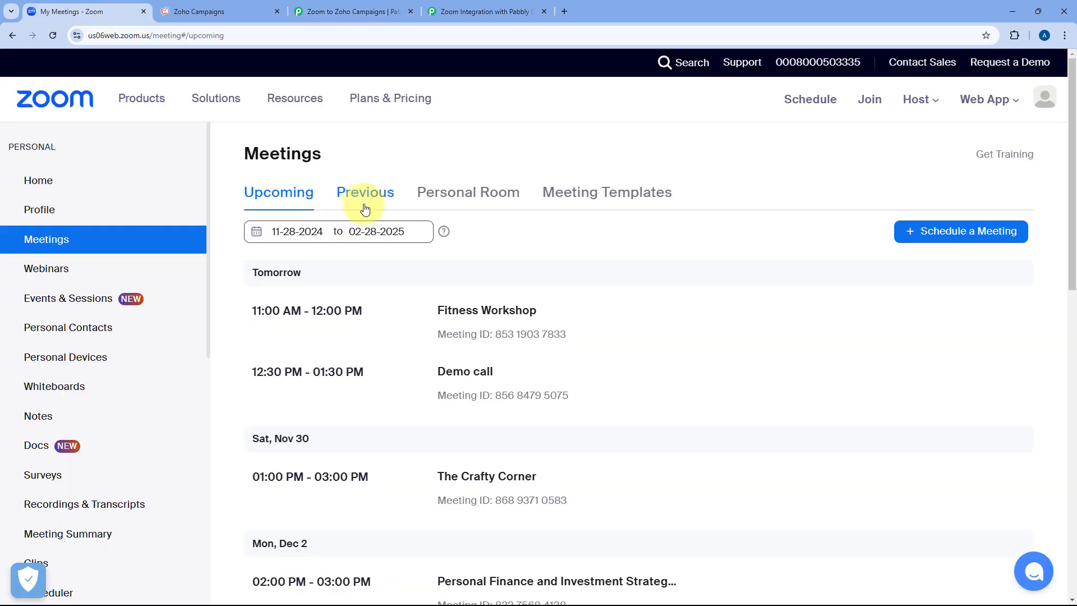
scroll(56, 278, "down", 7)
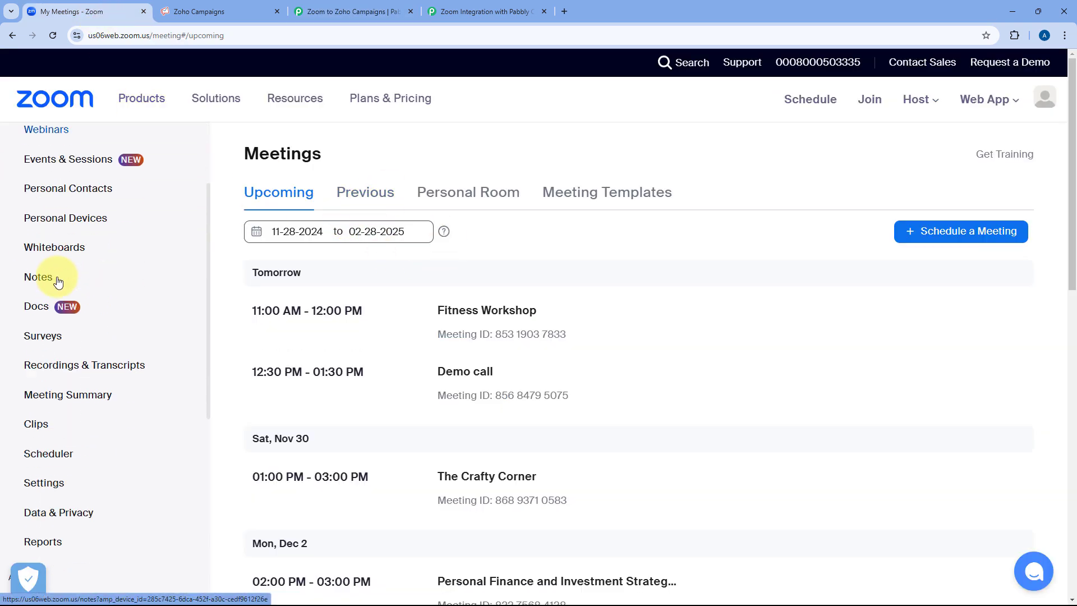
scroll(56, 285, "down", 3)
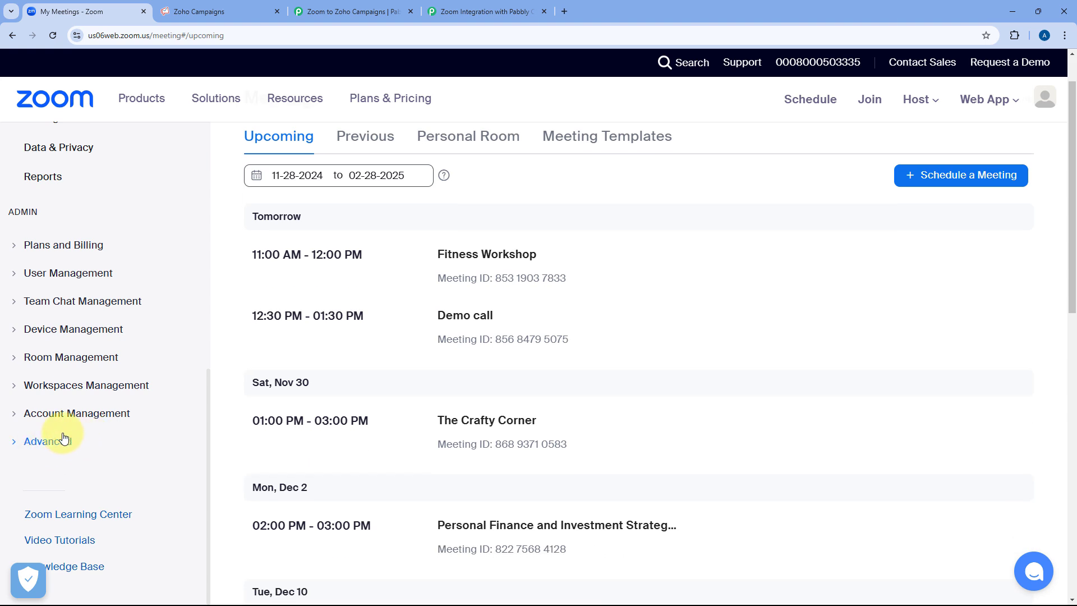
left_click(16, 446)
scroll(33, 354, "down", 1)
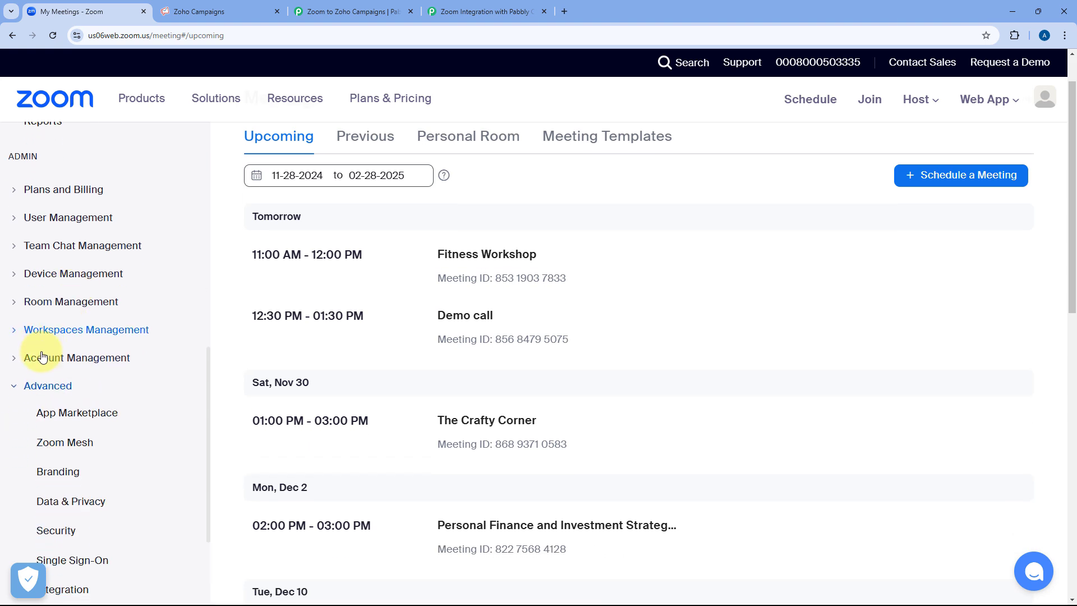
left_click_drag(84, 421, 202, 4)
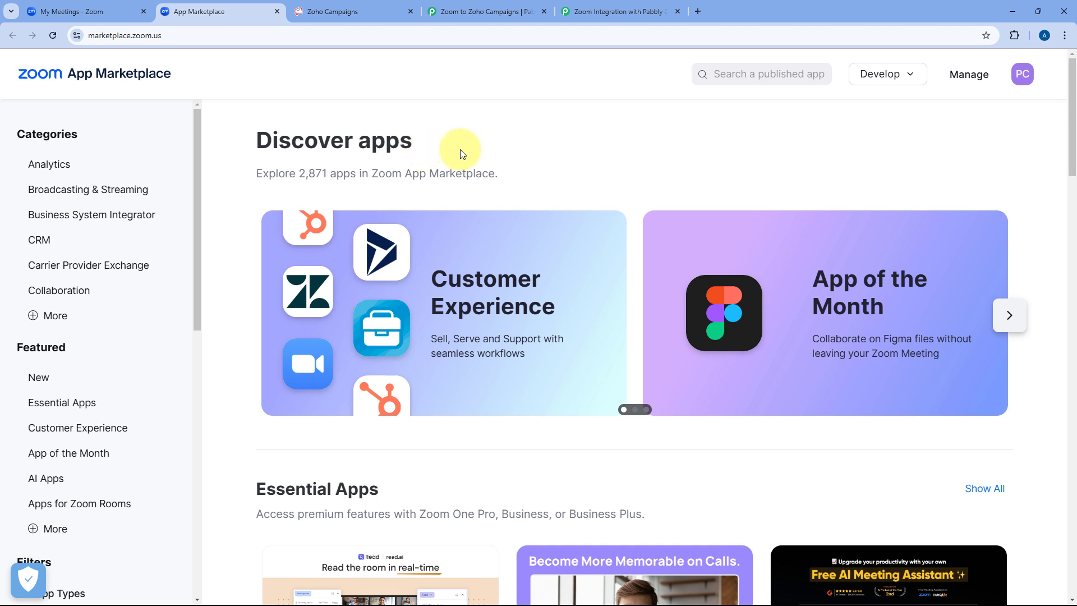
Build a new user-managed General App, 'General app 840', in Zoom App Marketplace.
left_click(915, 78)
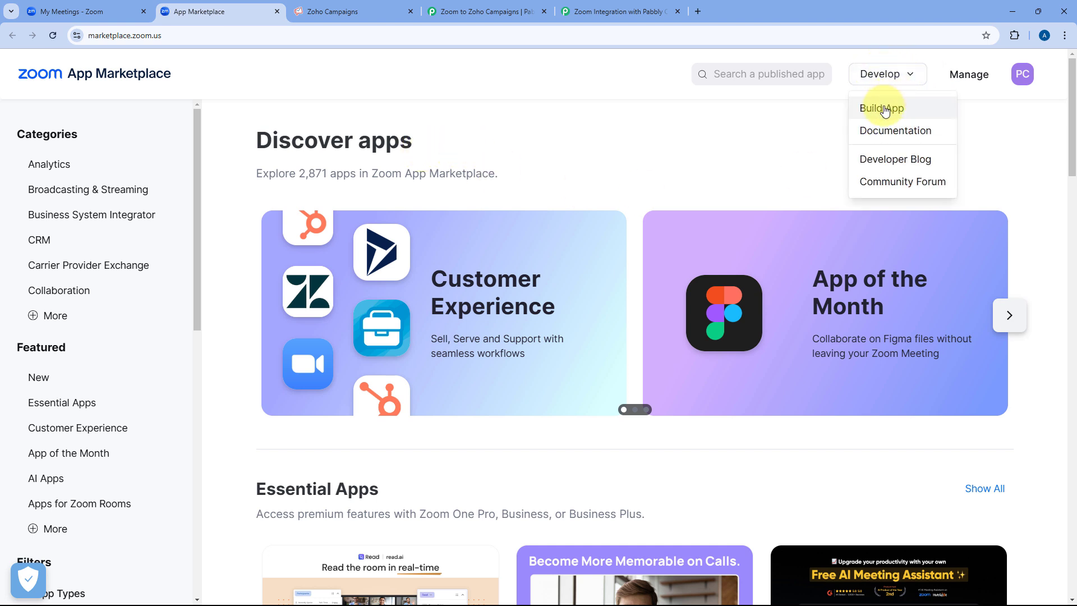
left_click(885, 110)
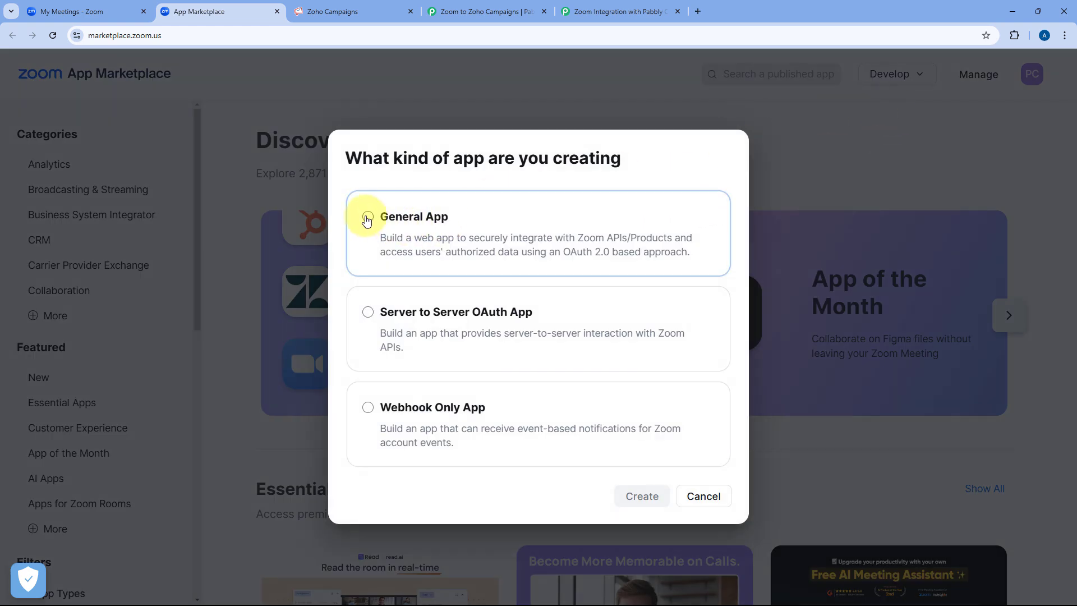
left_click(367, 218)
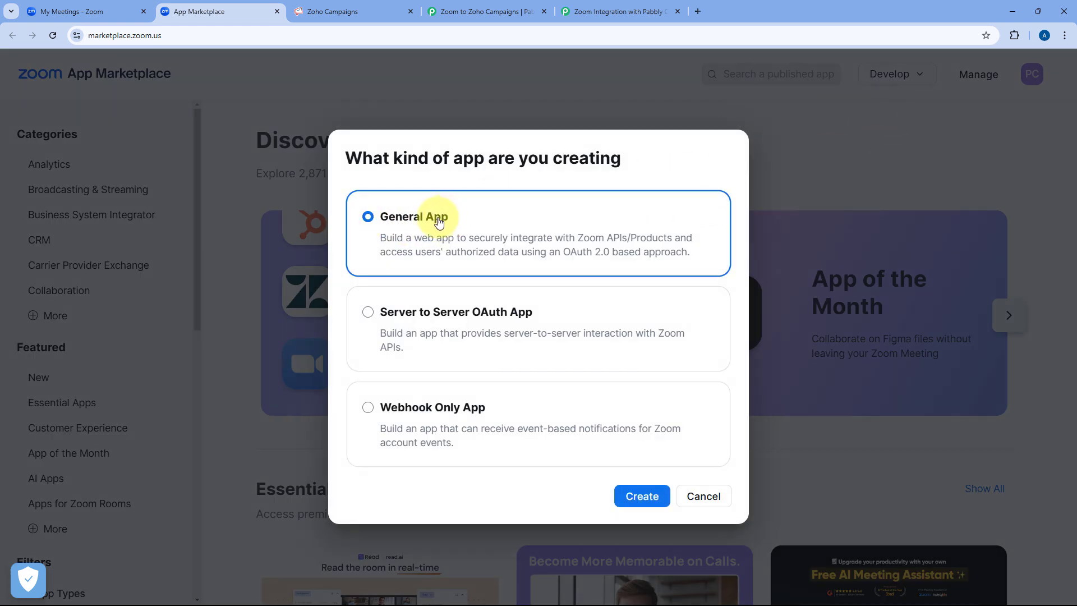
left_click(633, 499)
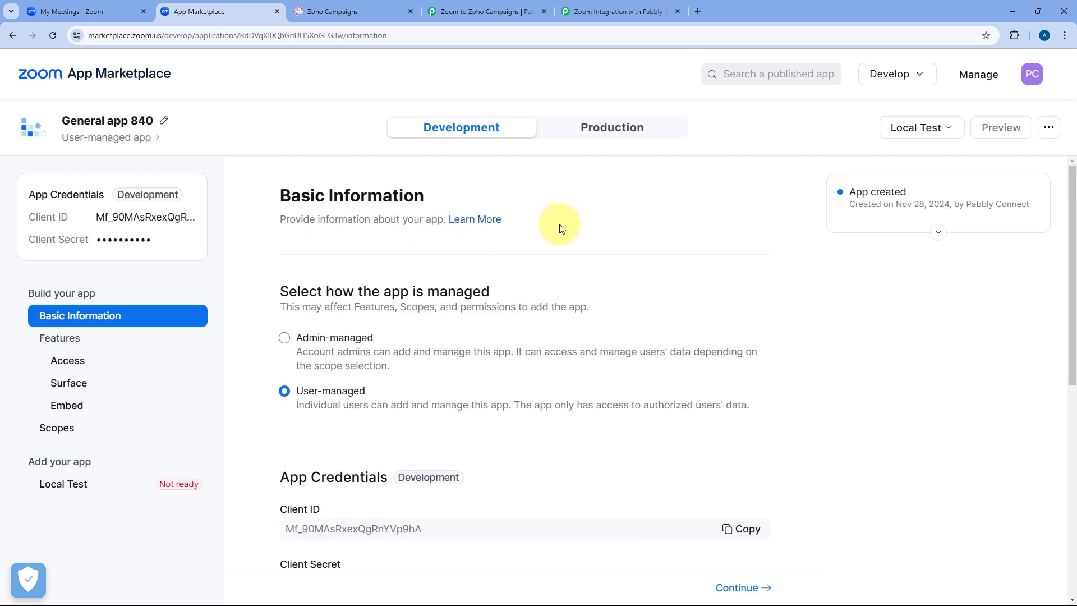
left_click(623, 12)
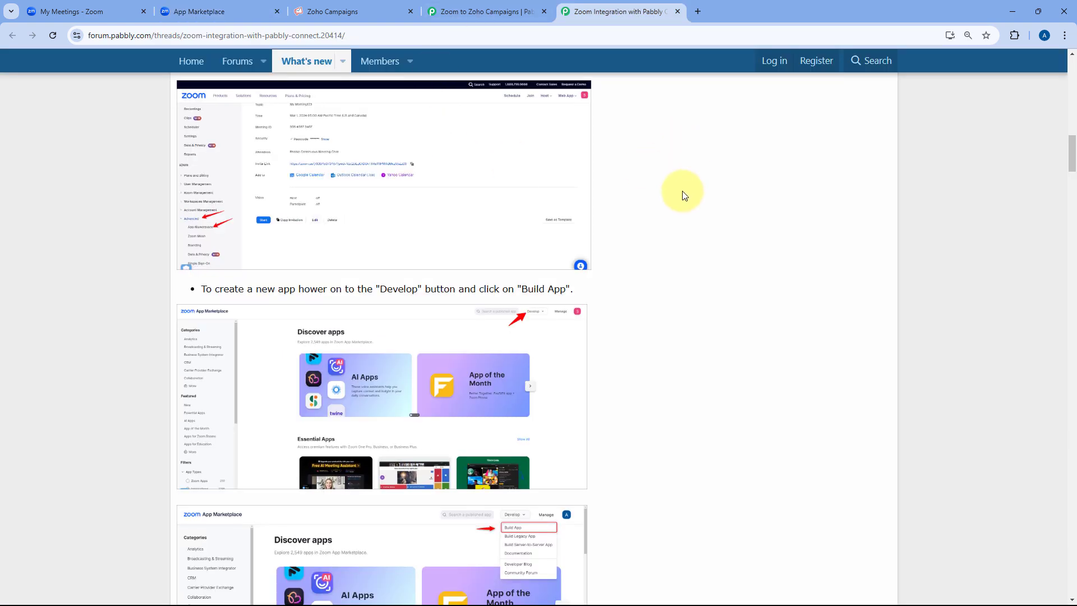
Change the app name from 'General app 840' to 'Pabbly Connect' and save it.
scroll(688, 224, "down", 1)
scroll(690, 244, "up", 7)
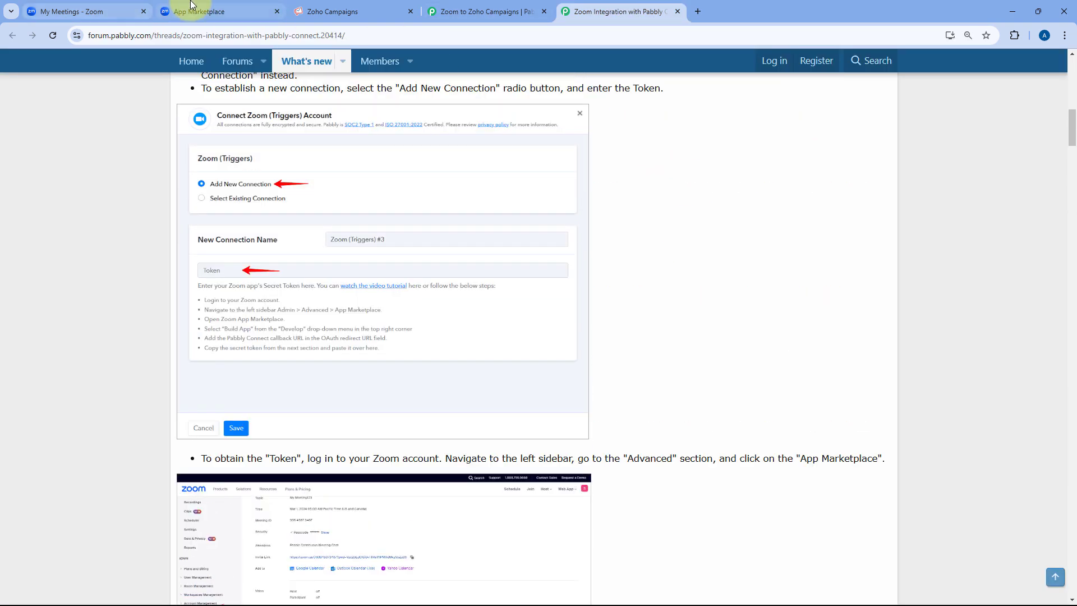
left_click(191, 7)
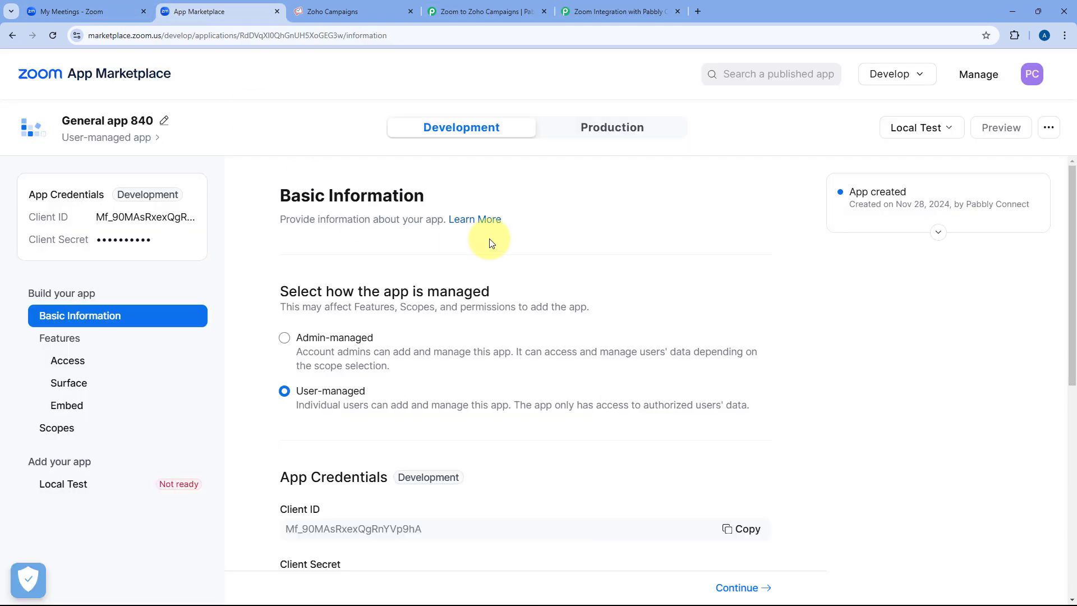
left_click(164, 121)
triple_click(180, 135)
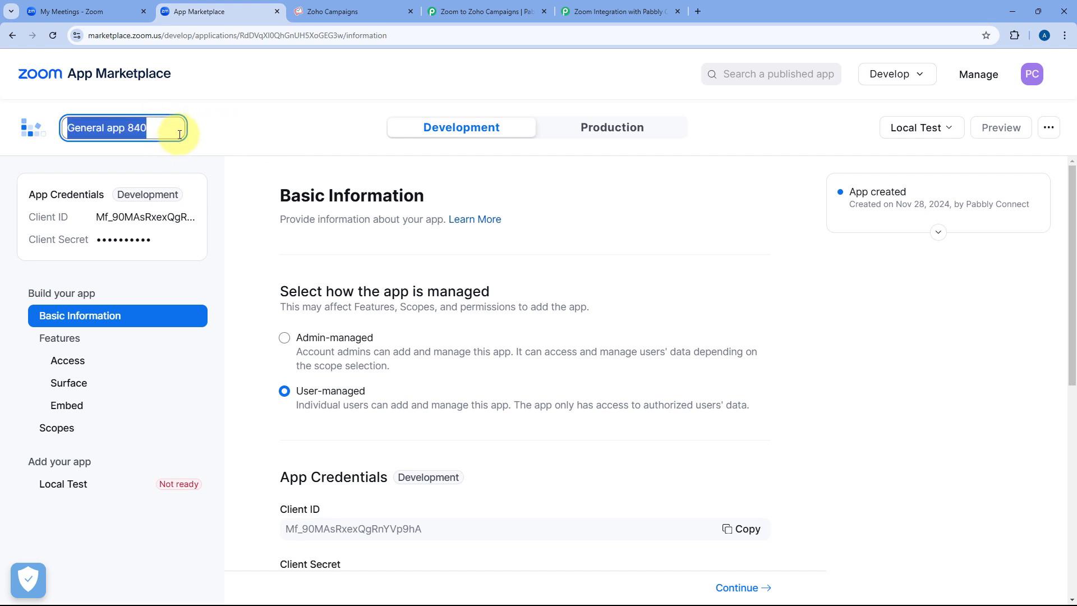
type("Pabbly")
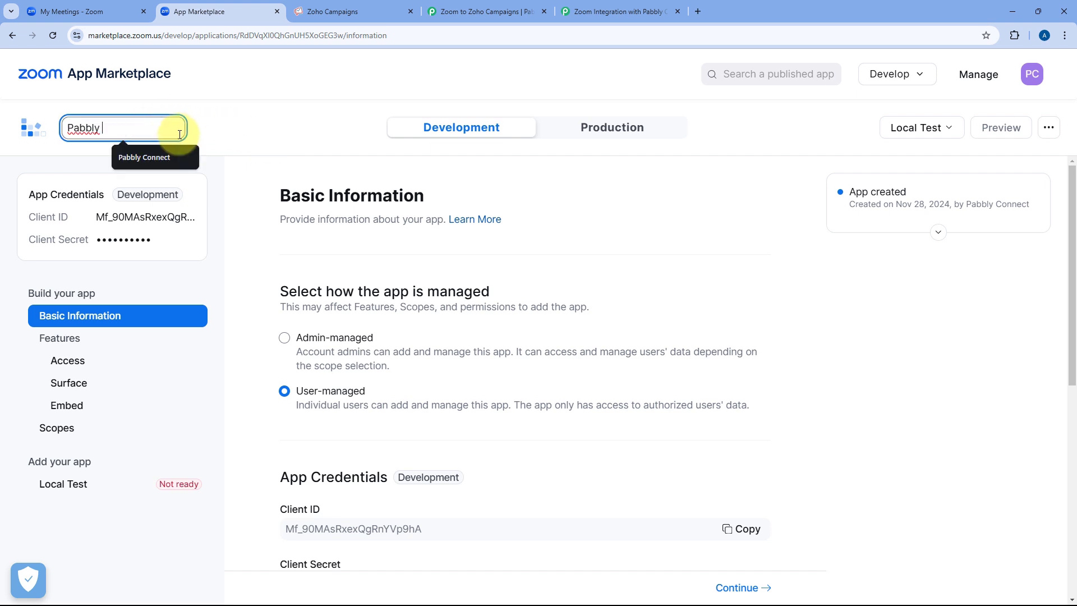
type(" Connect")
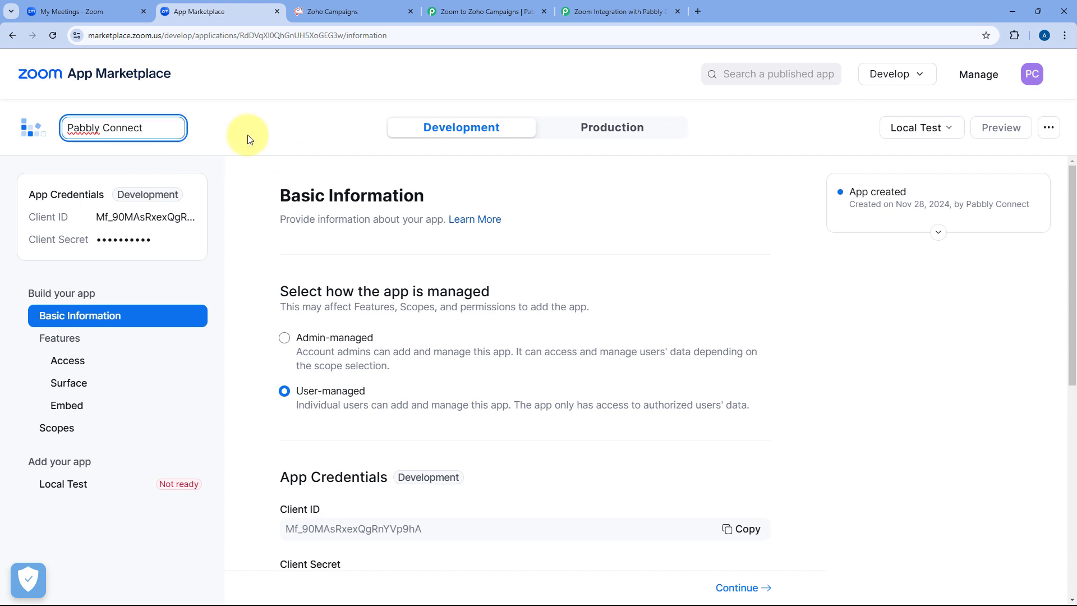
key("Return")
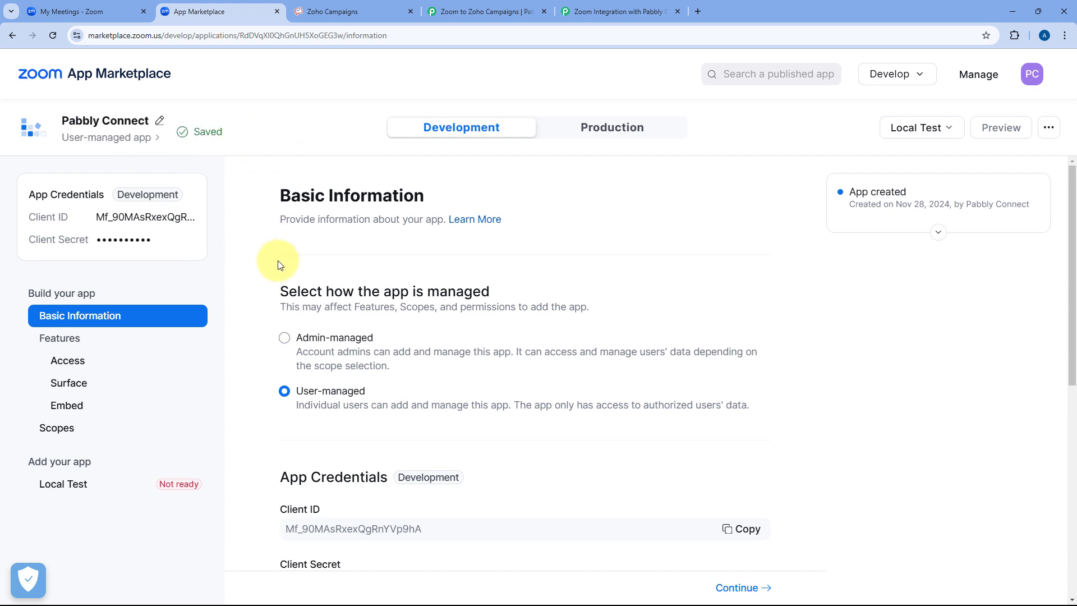
scroll(275, 261, "down", 5)
scroll(267, 264, "down", 2)
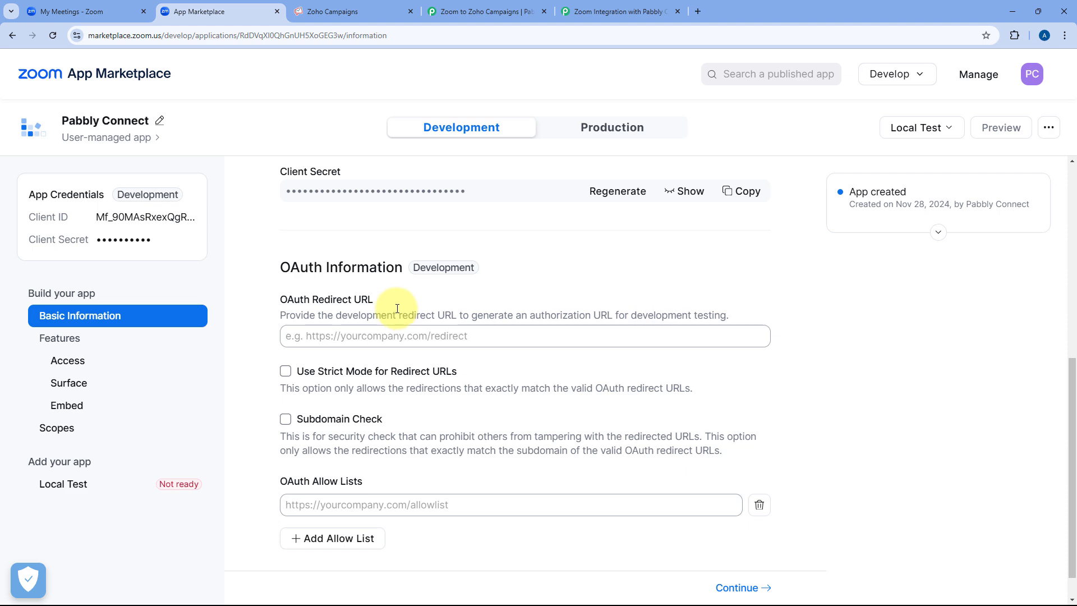
left_click(575, 7)
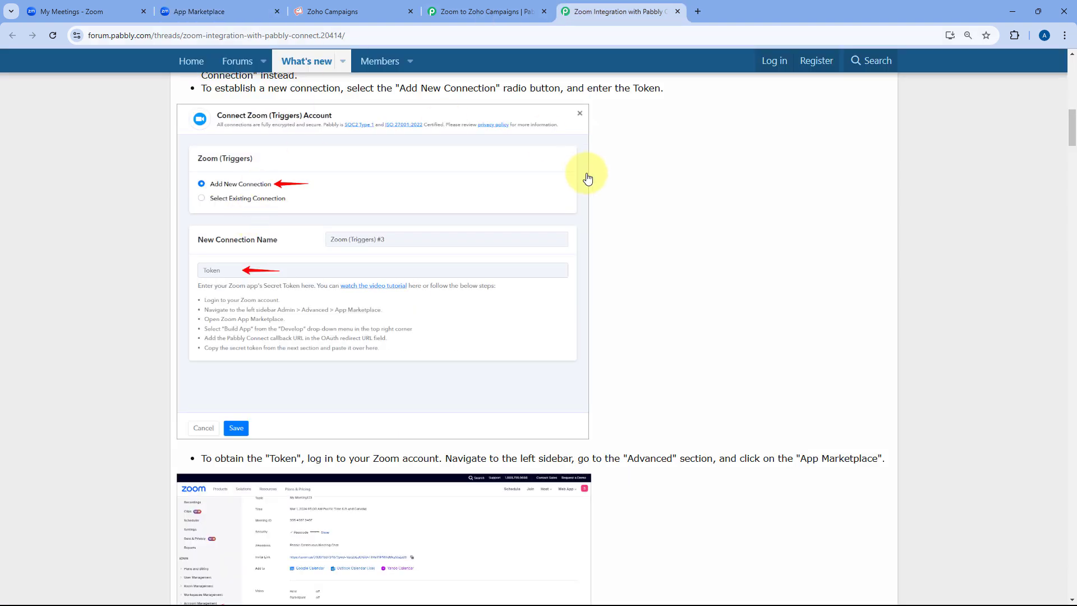
scroll(668, 211, "down", 15)
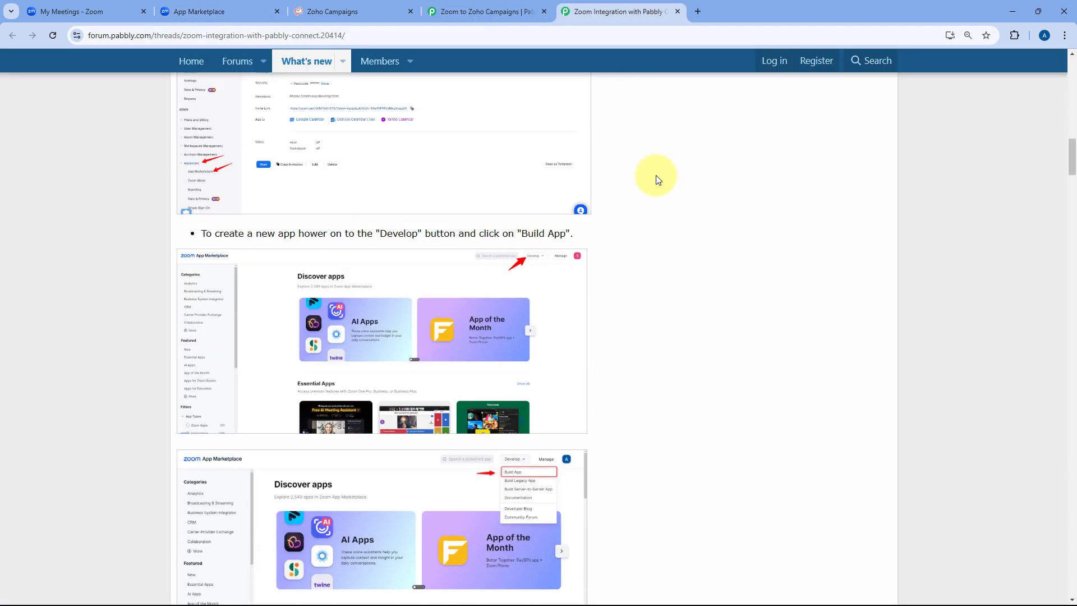
scroll(655, 175, "down", 5)
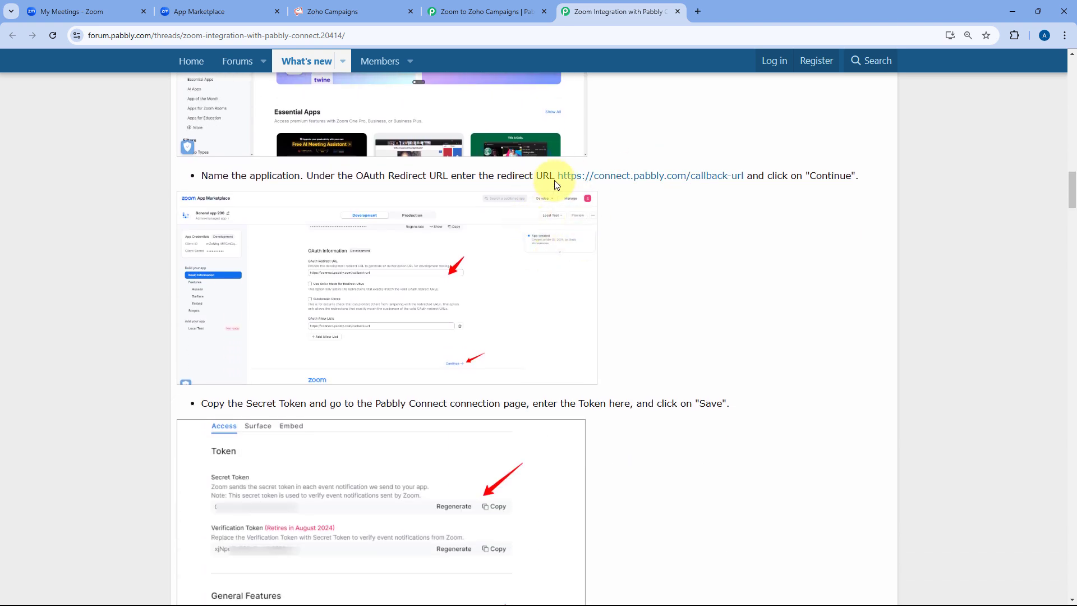
left_click_drag(557, 175, 743, 175)
right_click(687, 179)
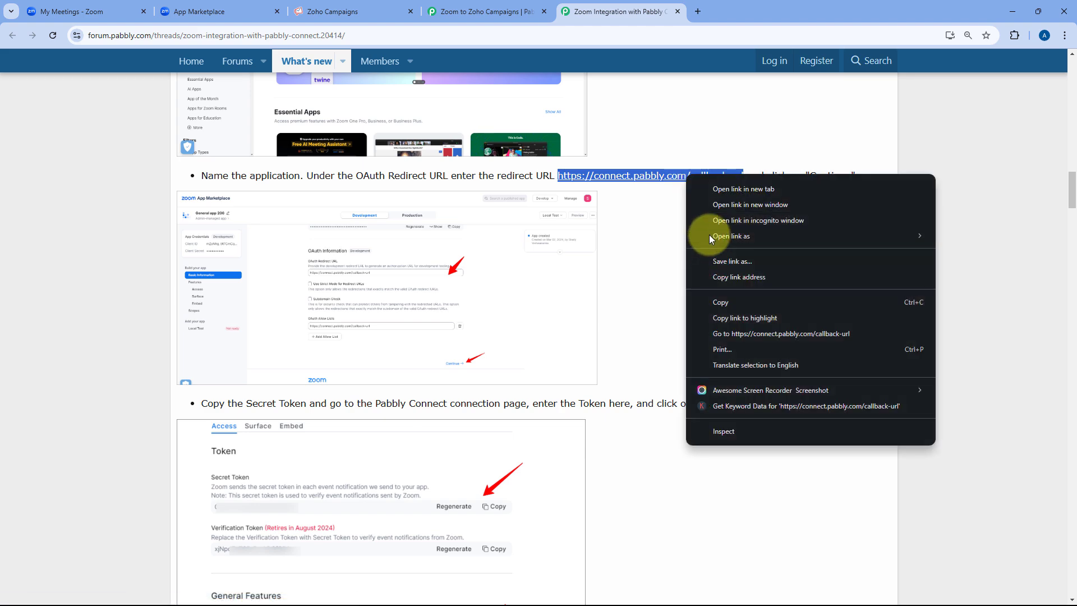
left_click(724, 303)
left_click(669, 285)
Paste the callback URL as the app's OAuth Redirect URL and continue.
left_click(241, 9)
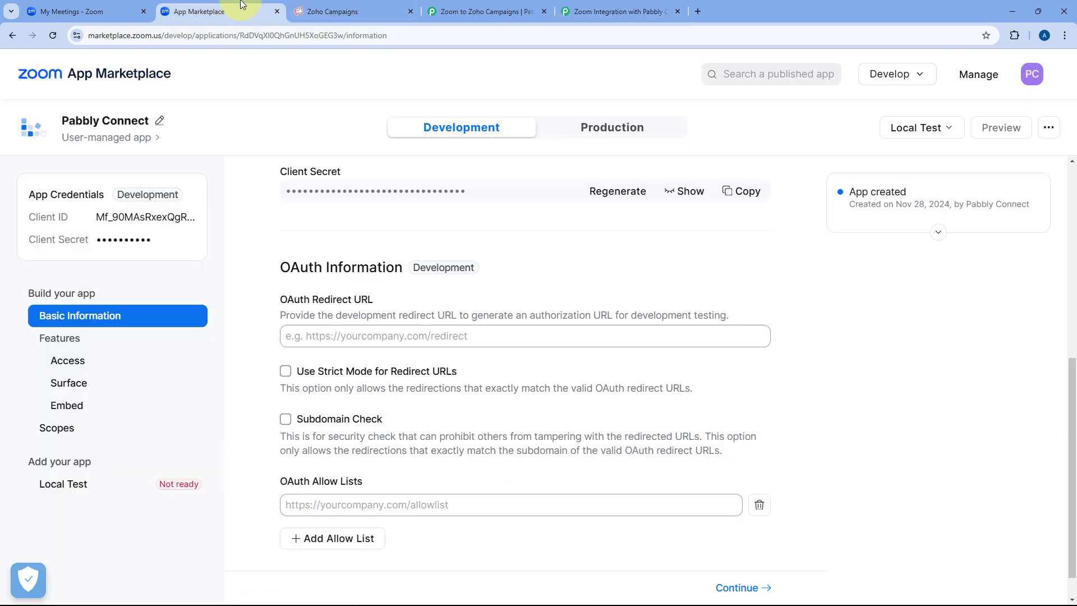
left_click(314, 336)
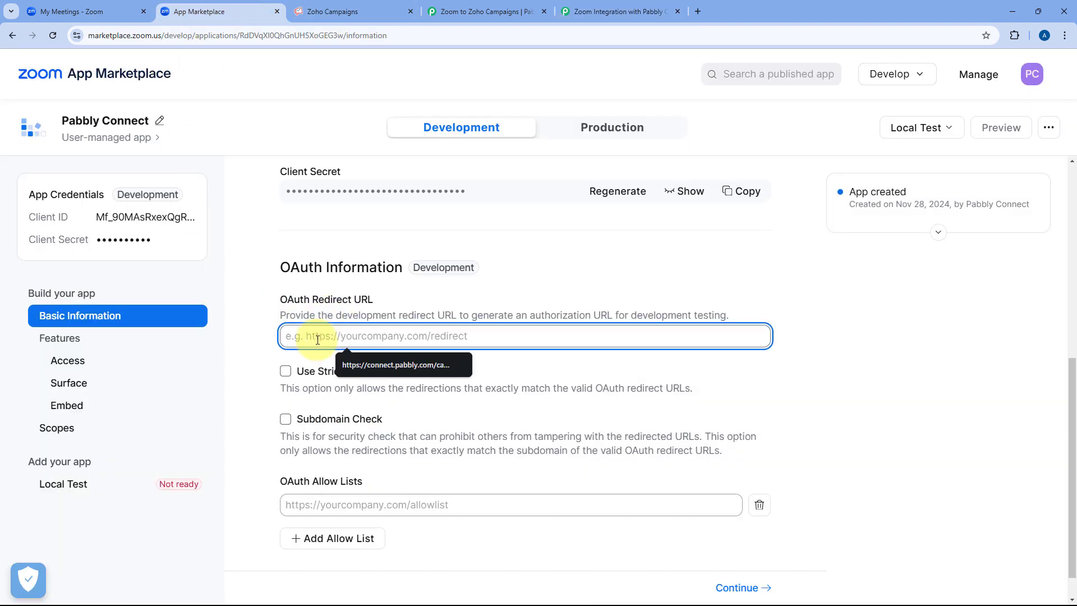
key("ctrl+v")
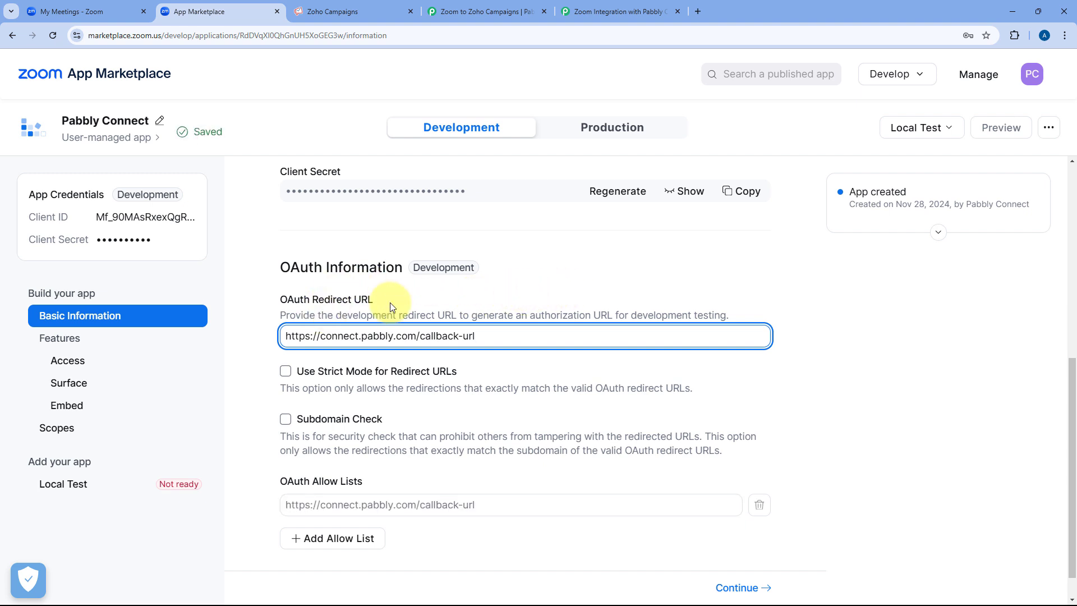
left_click(740, 588)
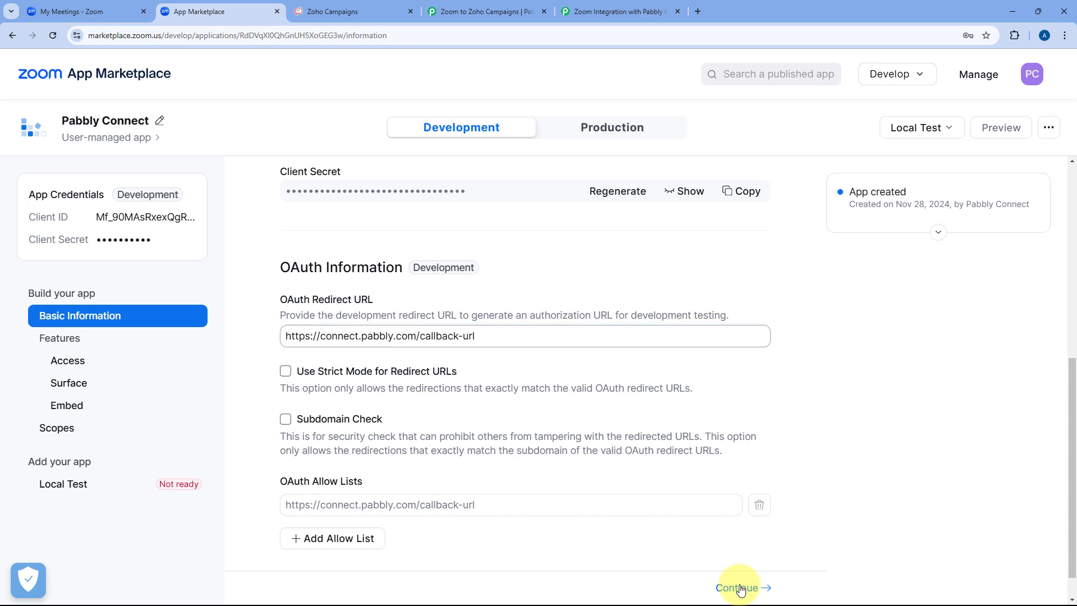
Copy the Secret Token from the app's Access page, then return to Pabbly's Zoom connection form.
left_click(983, 64)
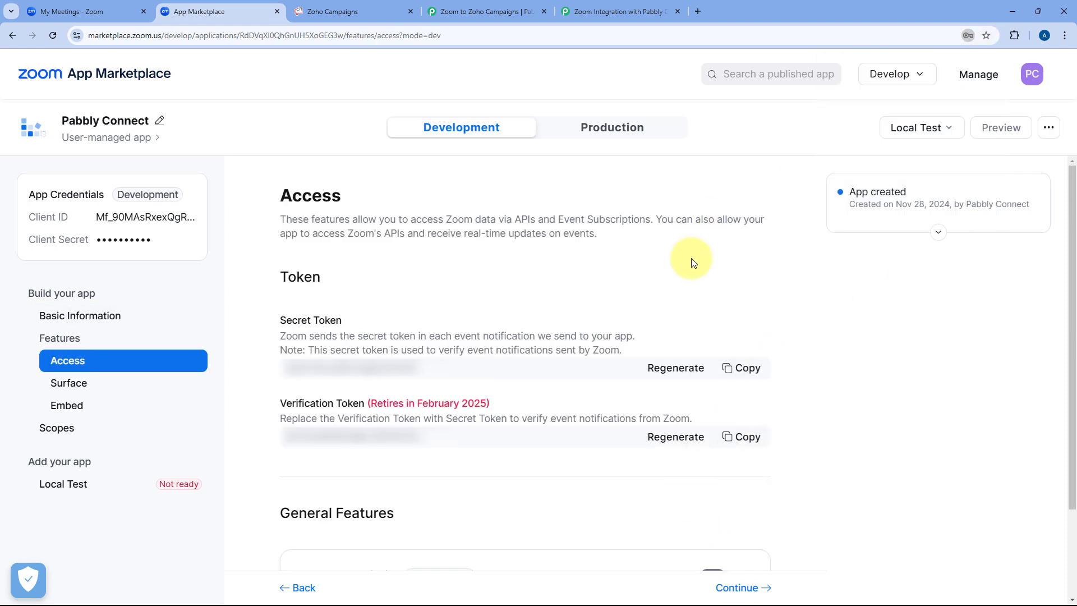
scroll(525, 232, "down", 2)
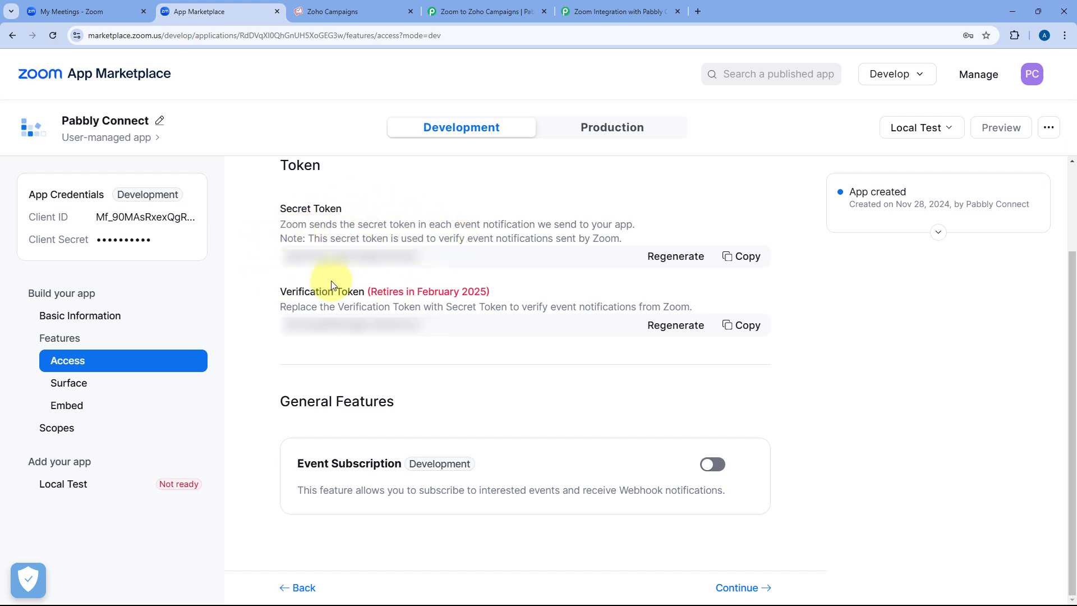
left_click(741, 256)
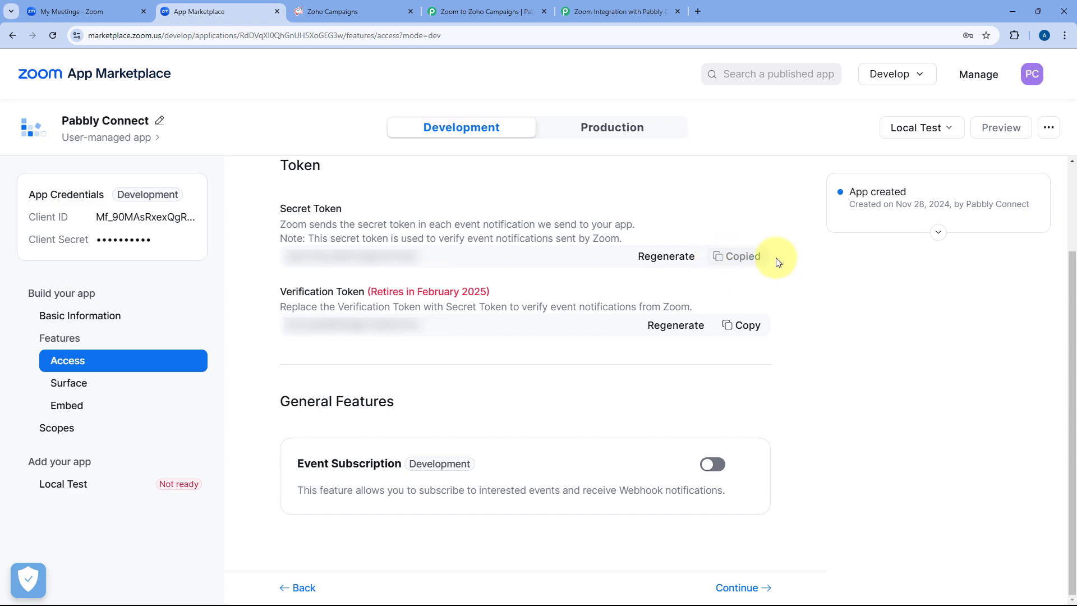
left_click(498, 8)
left_click(516, 348)
Paste the secret token into the Zoom connection's Token field and save the connection.
right_click(529, 348)
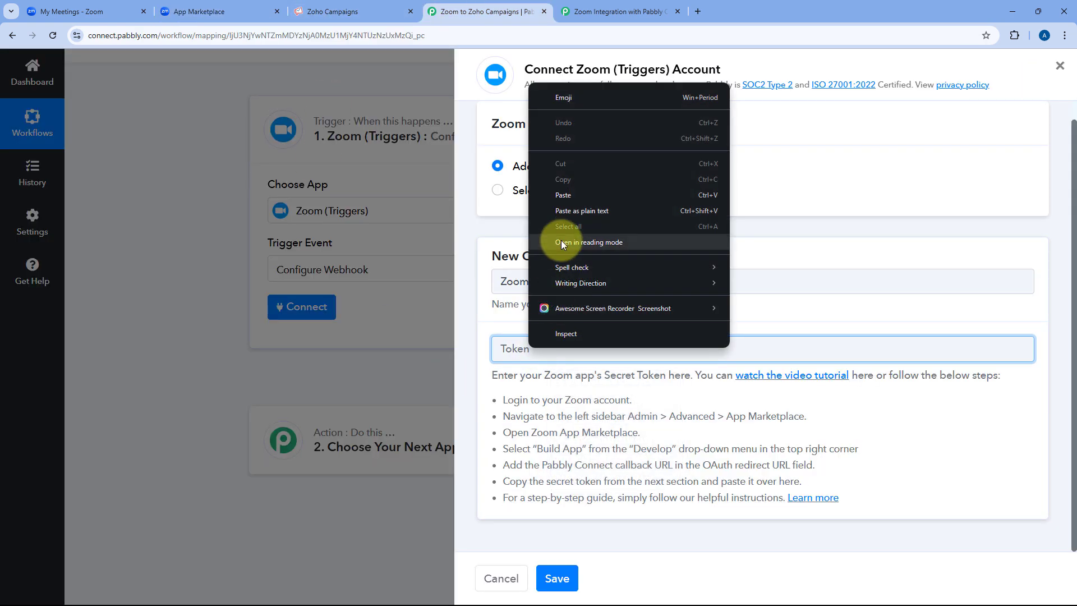
left_click(567, 196)
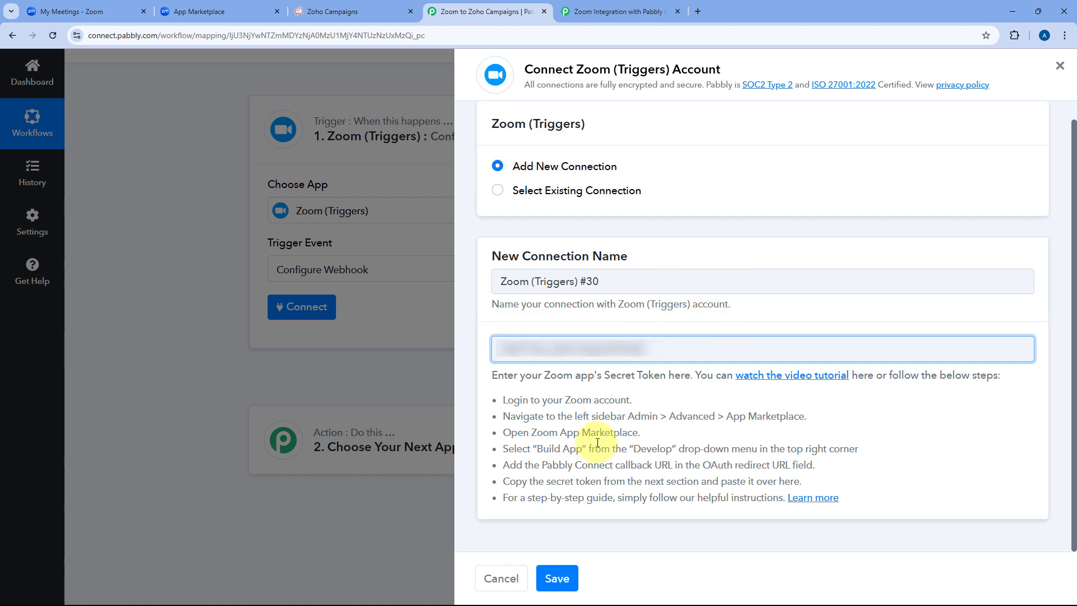
left_click(563, 582)
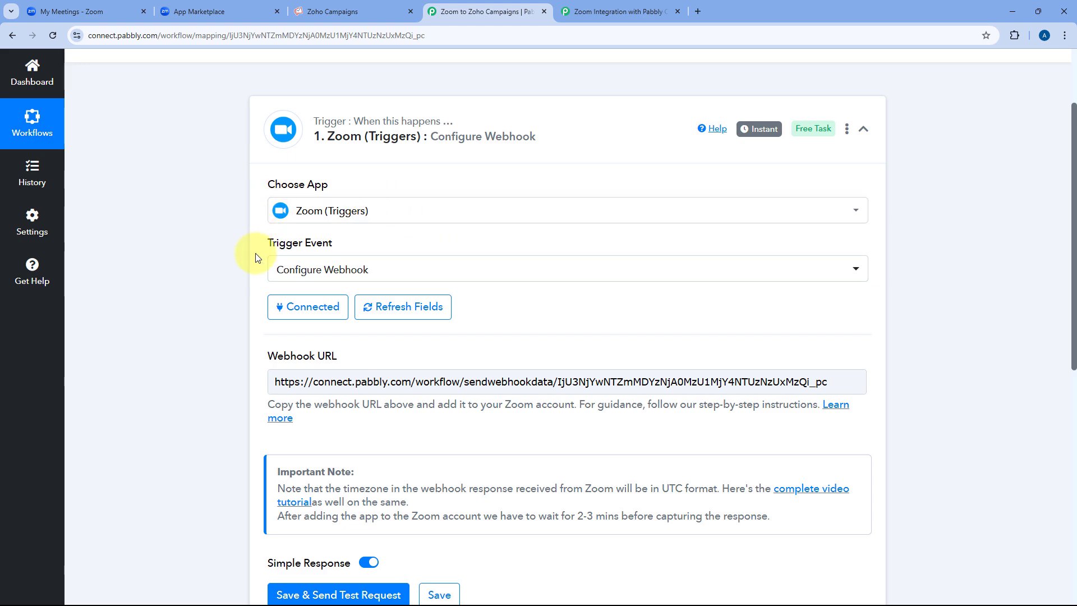
left_click(219, 11)
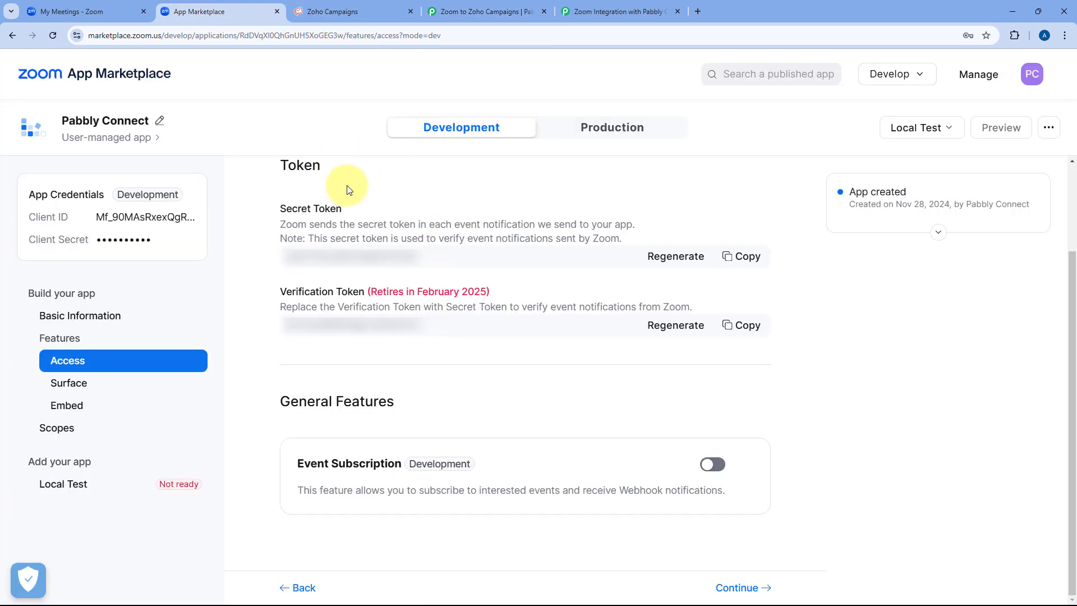
left_click(493, 11)
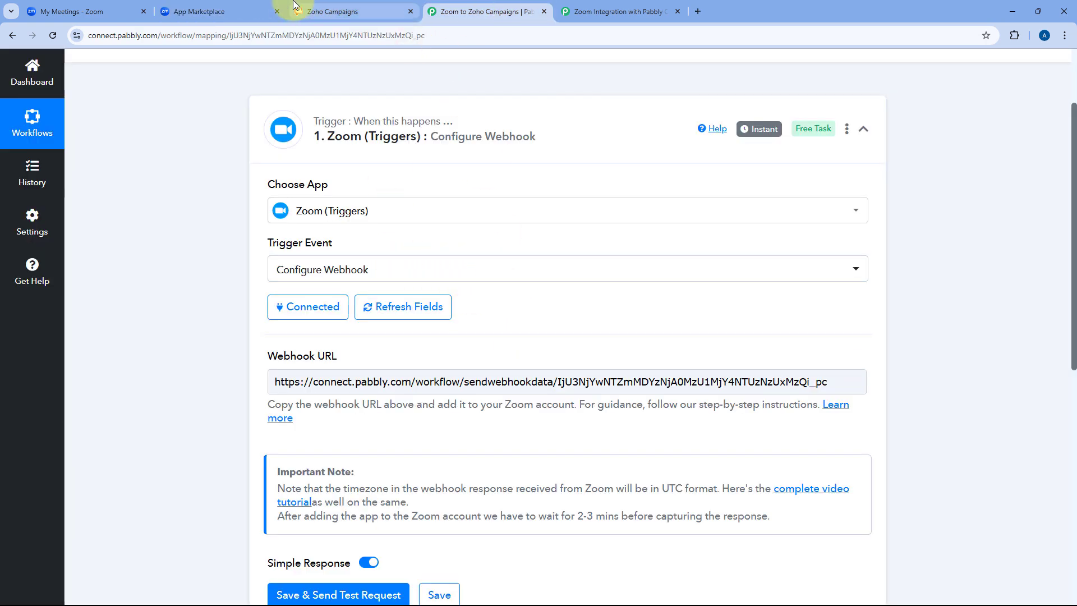
Copy the Zoom trigger's generated webhook URL for the Zoom app's Access page.
left_click(251, 7)
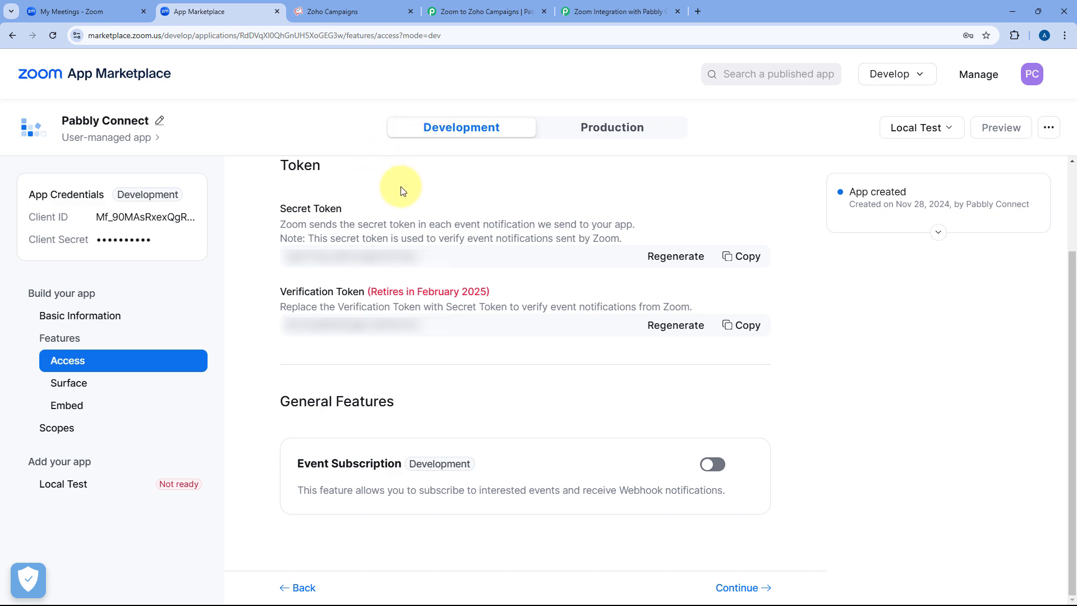
left_click(458, 11)
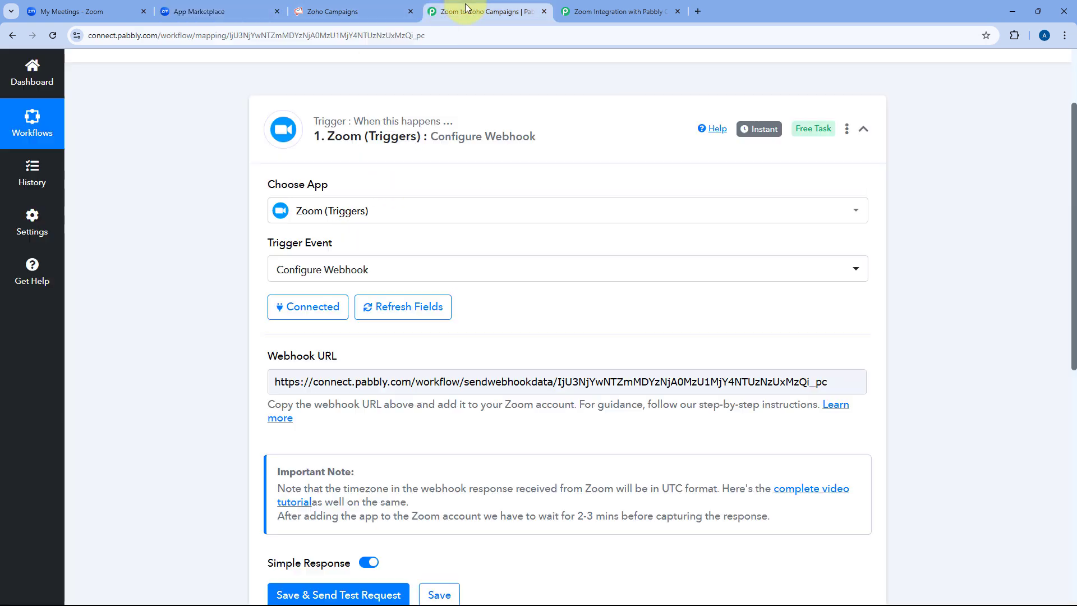
scroll(456, 188, "down", 2)
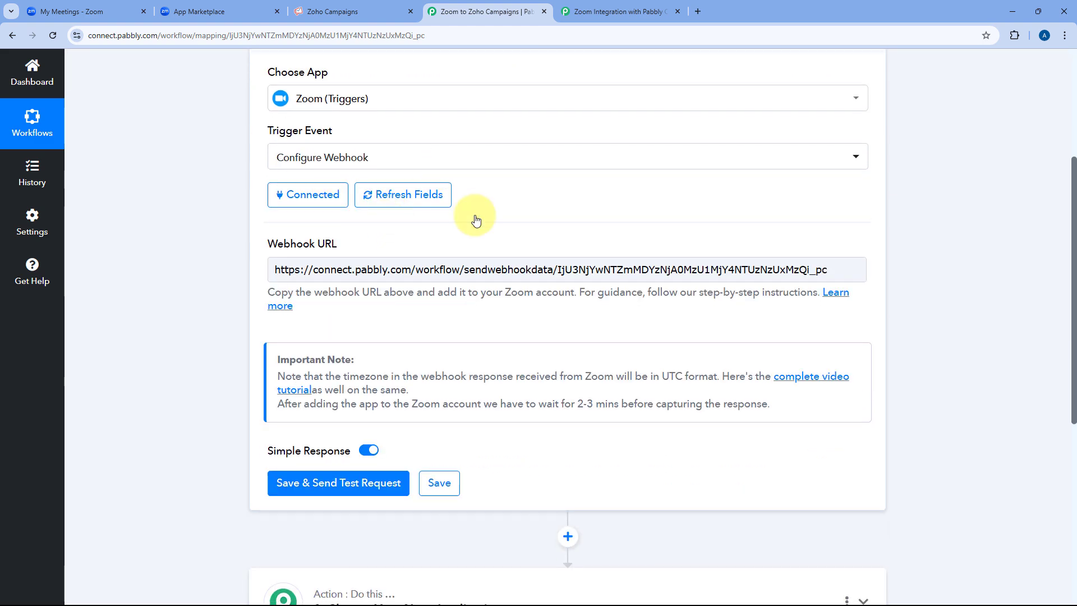
left_click_drag(830, 271, 270, 269)
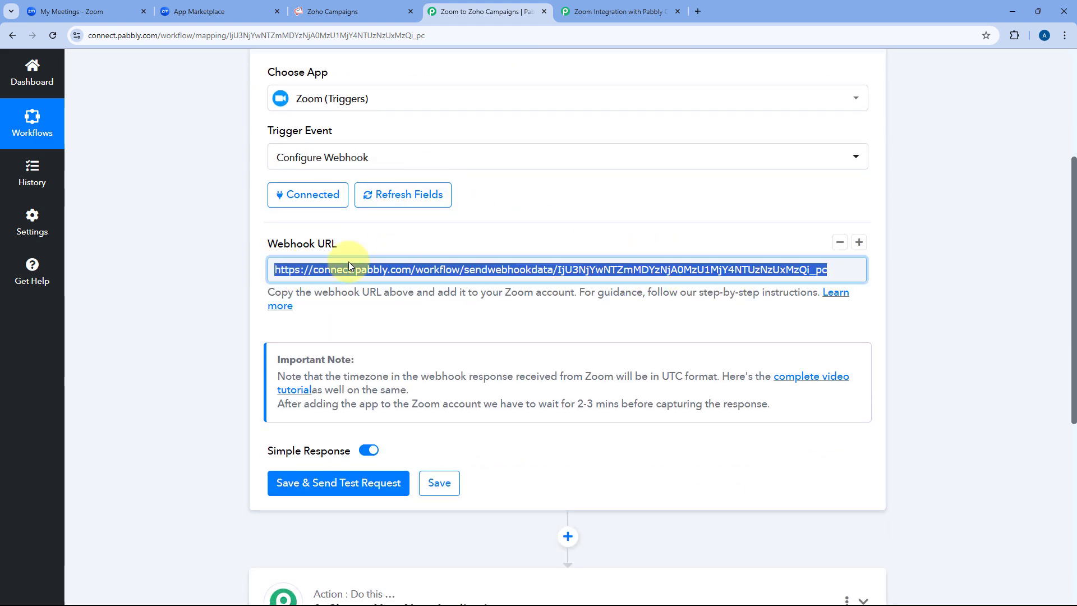
right_click(423, 270)
left_click(463, 342)
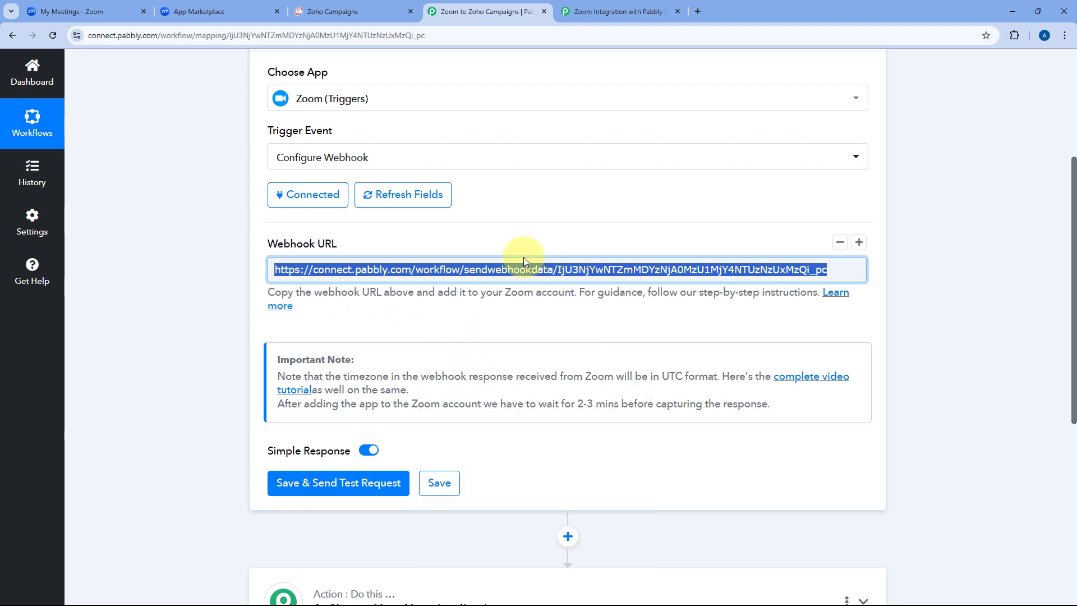
left_click(539, 248)
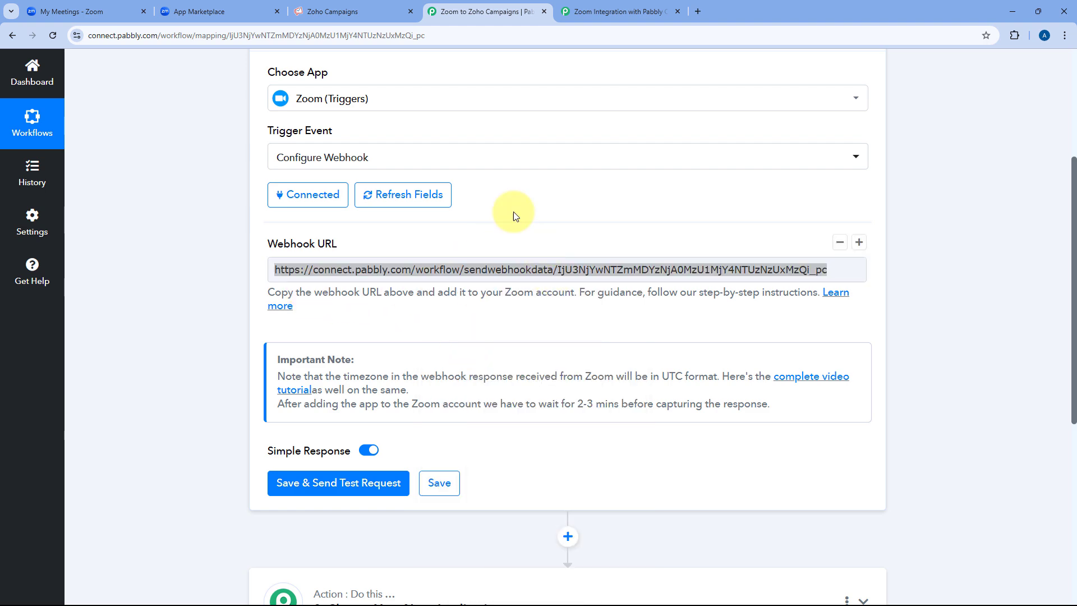
left_click(256, 8)
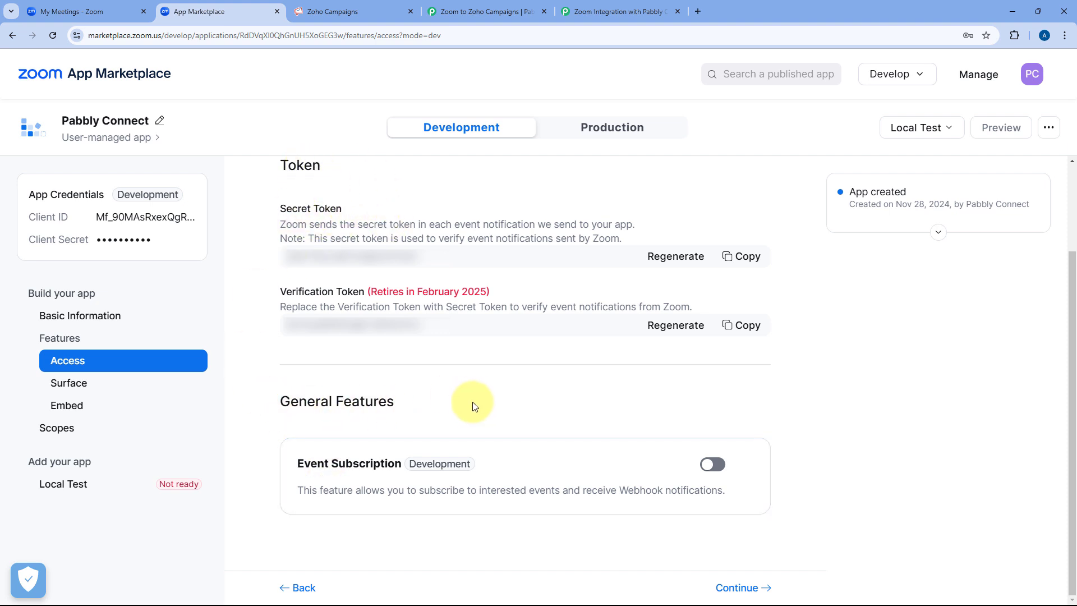
Enable event subscriptions, add a webhook subscription named 'Pabbly', and open its event types list.
left_click(713, 466)
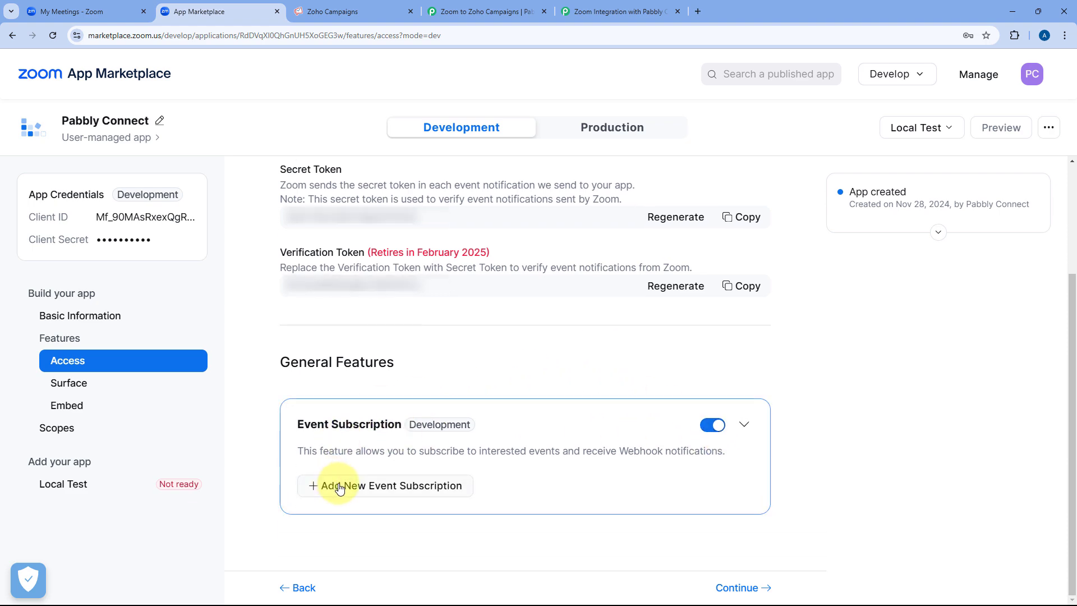
left_click(340, 487)
scroll(493, 402, "down", 5)
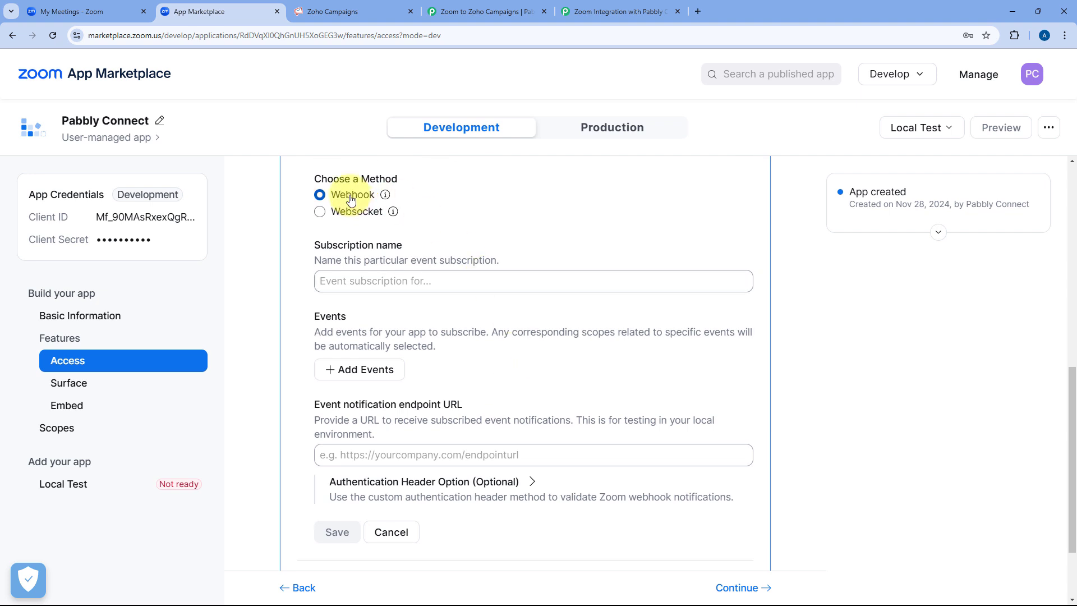
left_click(342, 282)
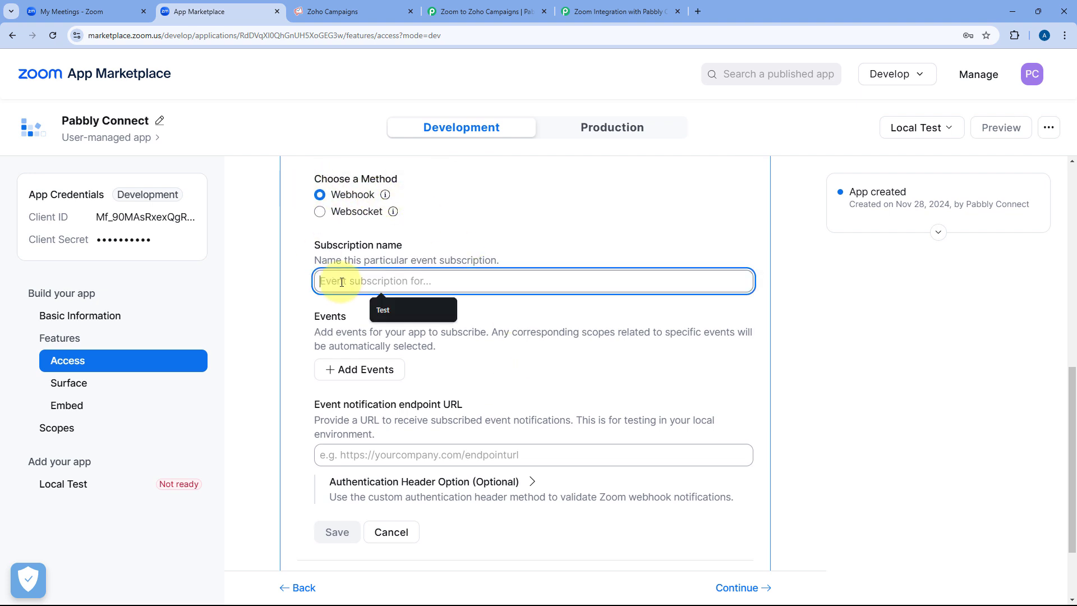
type("Pabbly")
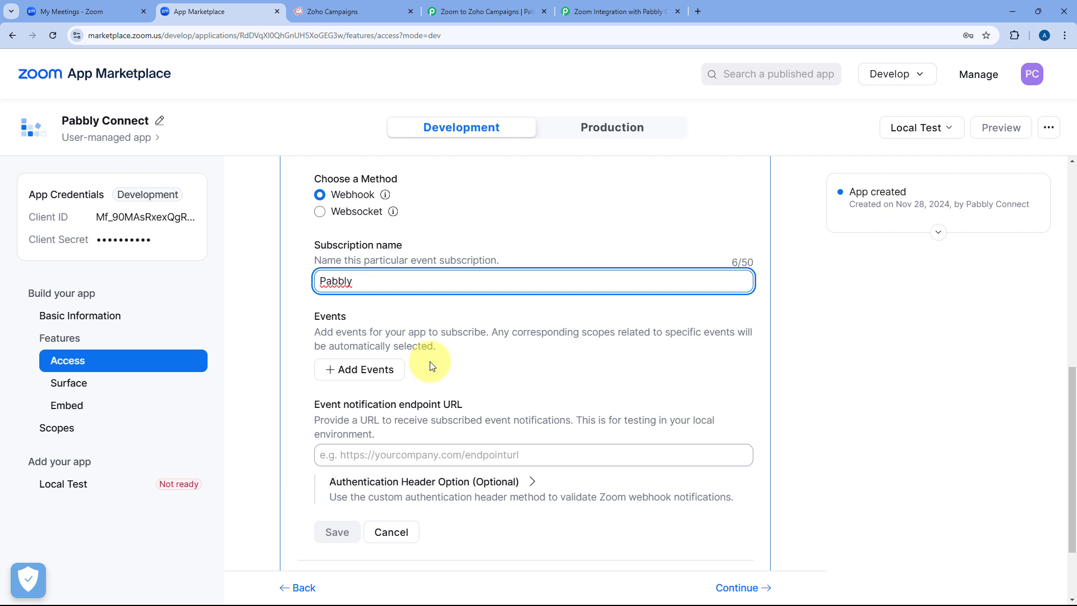
left_click(357, 373)
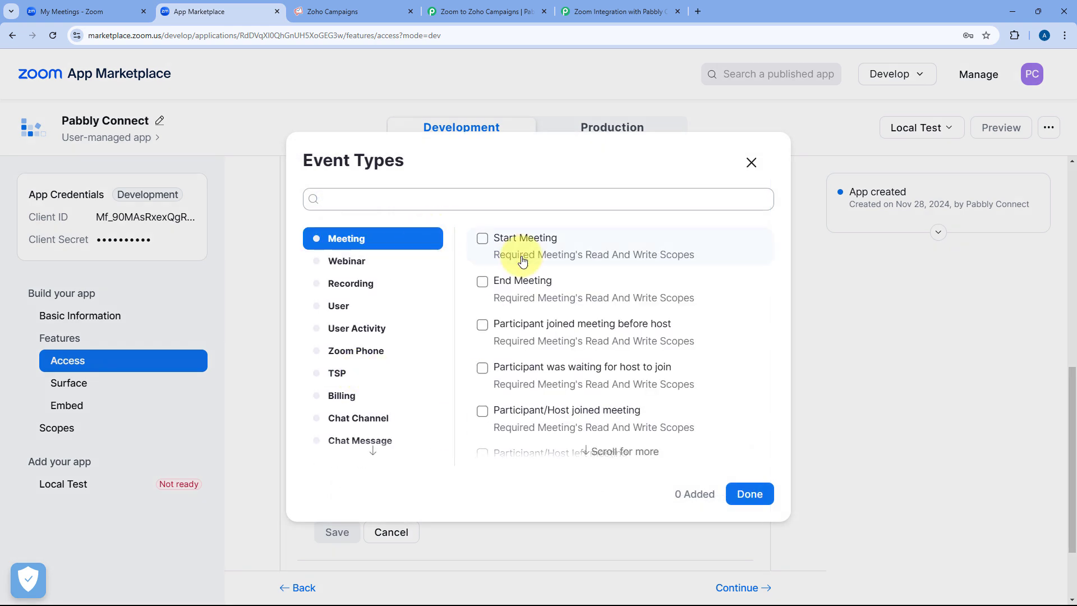
Subscribe the Pabbly subscription to the 'Meeting Registration has been created' event and confirm it.
scroll(522, 261, "down", 3)
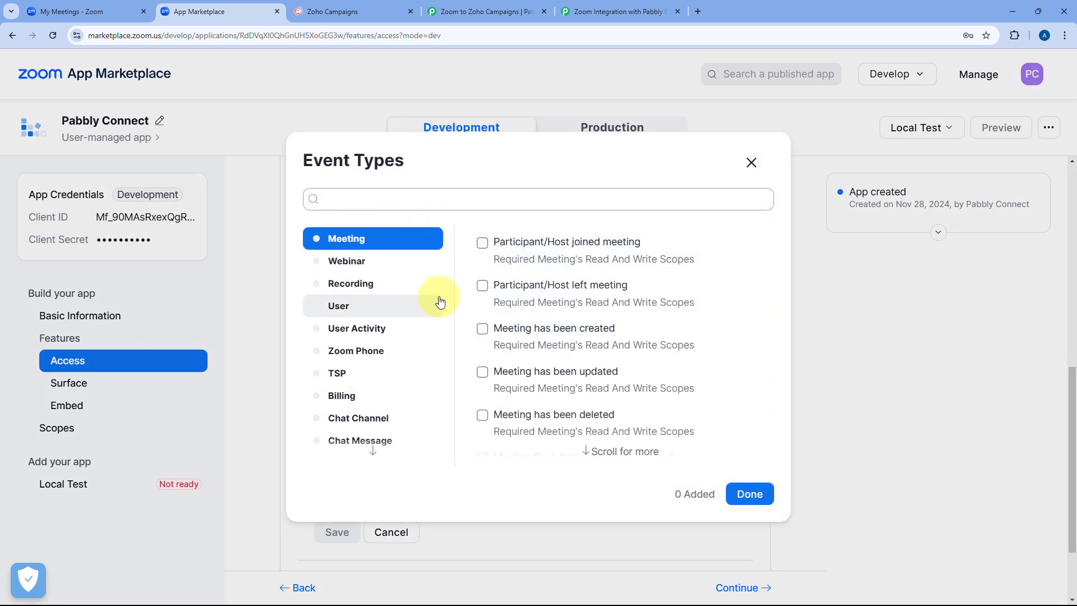
scroll(542, 271, "up", 3)
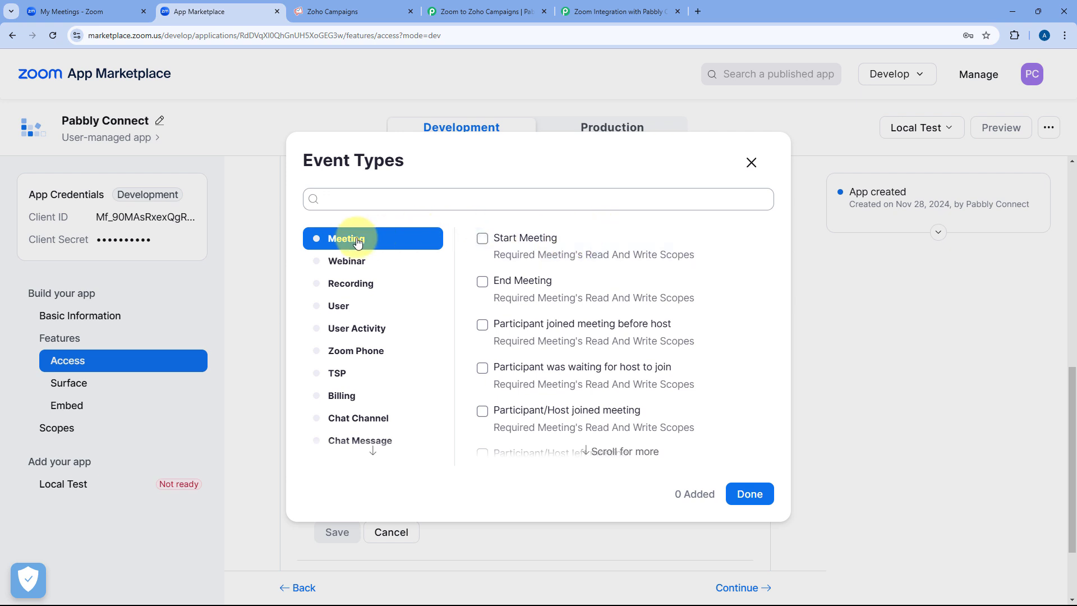
scroll(541, 250, "down", 6)
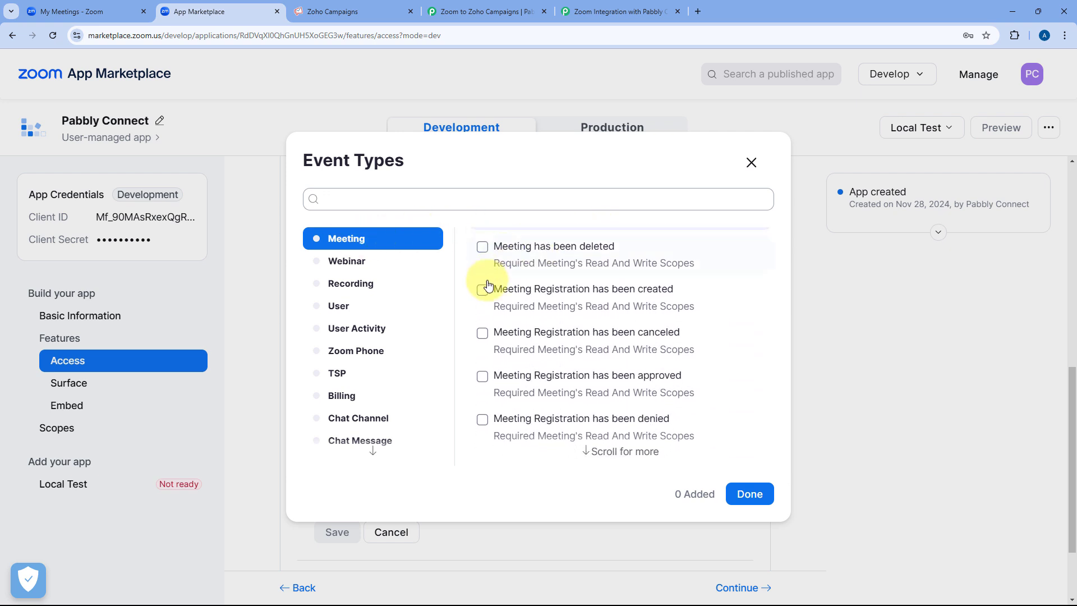
left_click(483, 291)
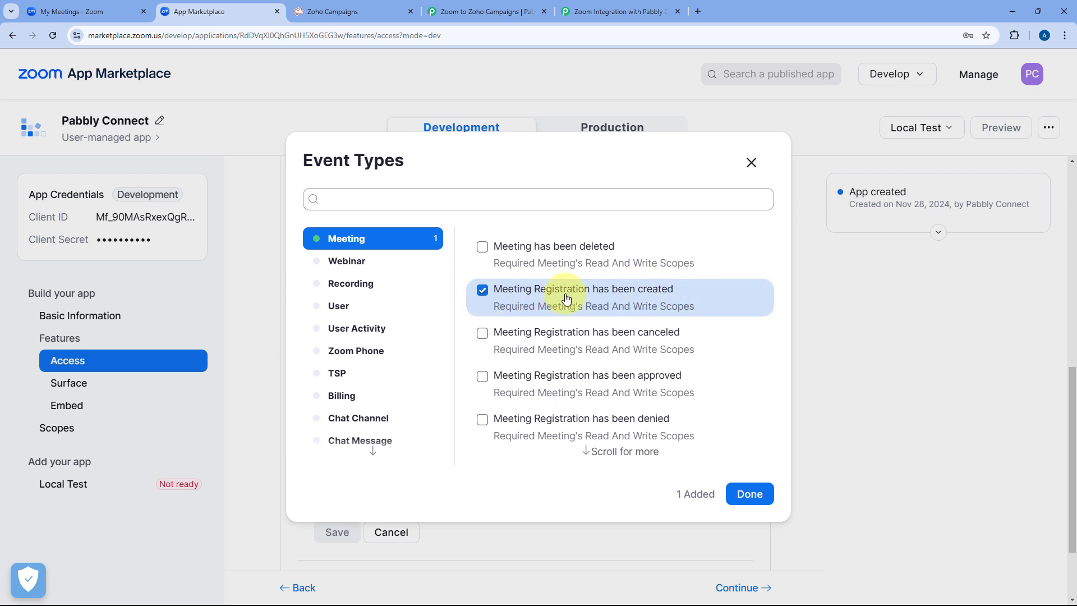
left_click(387, 262)
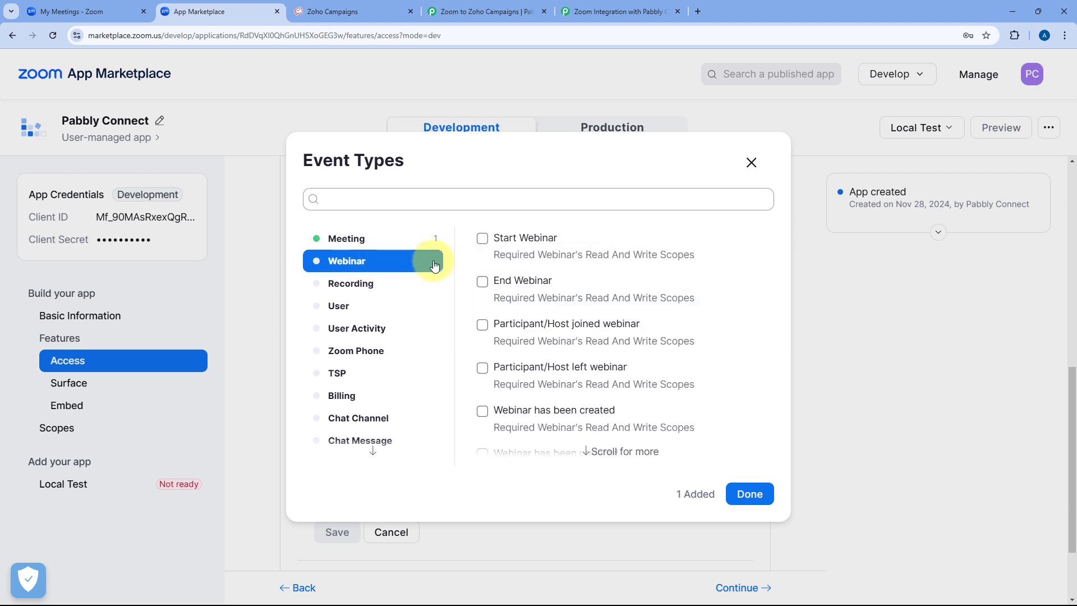
scroll(483, 269, "down", 4)
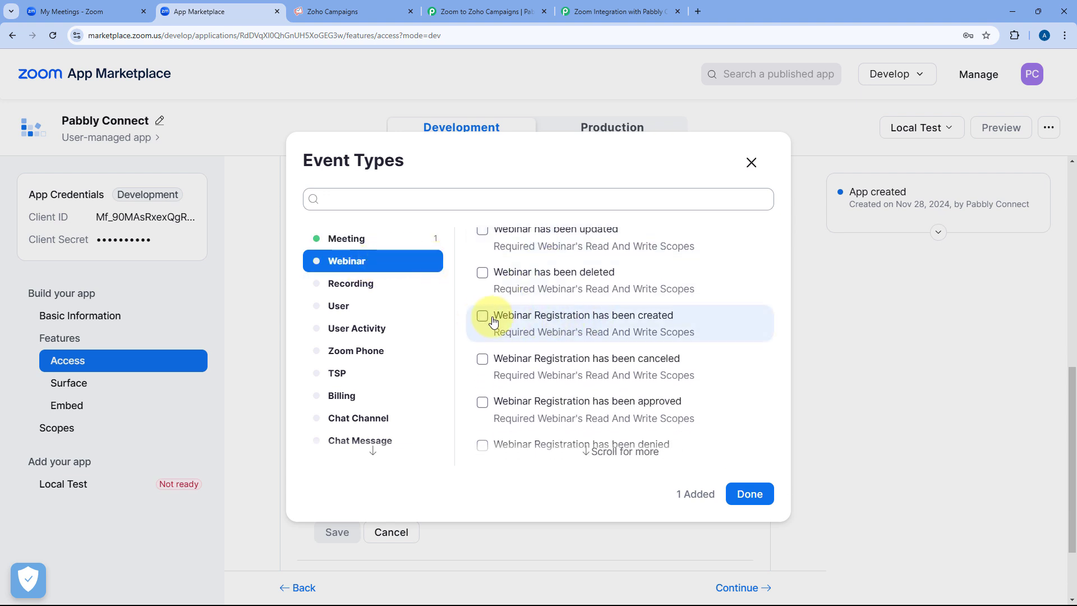
left_click(384, 238)
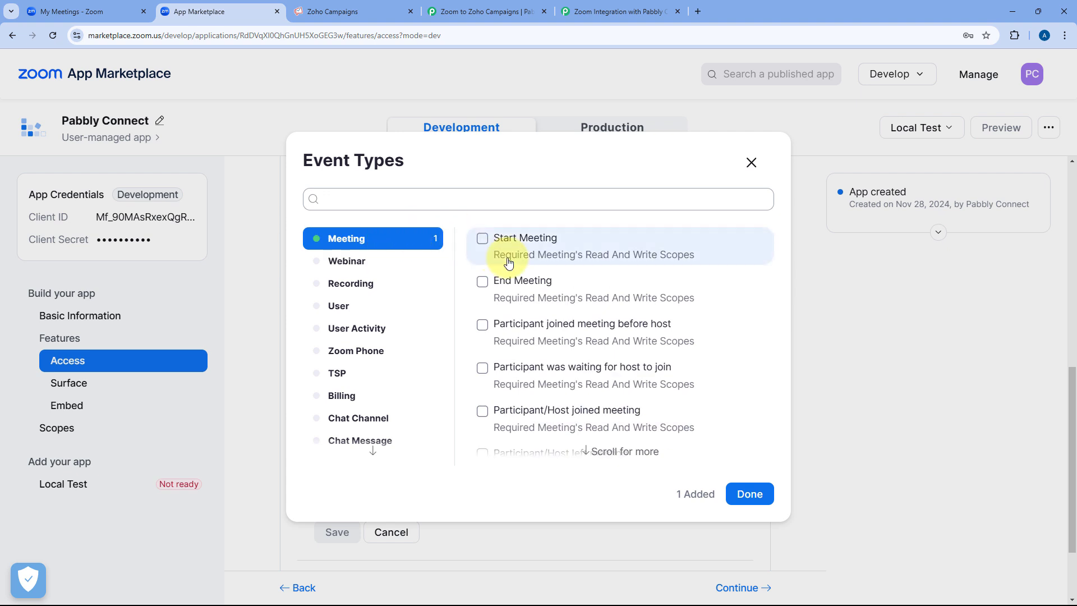
scroll(557, 364, "down", 5)
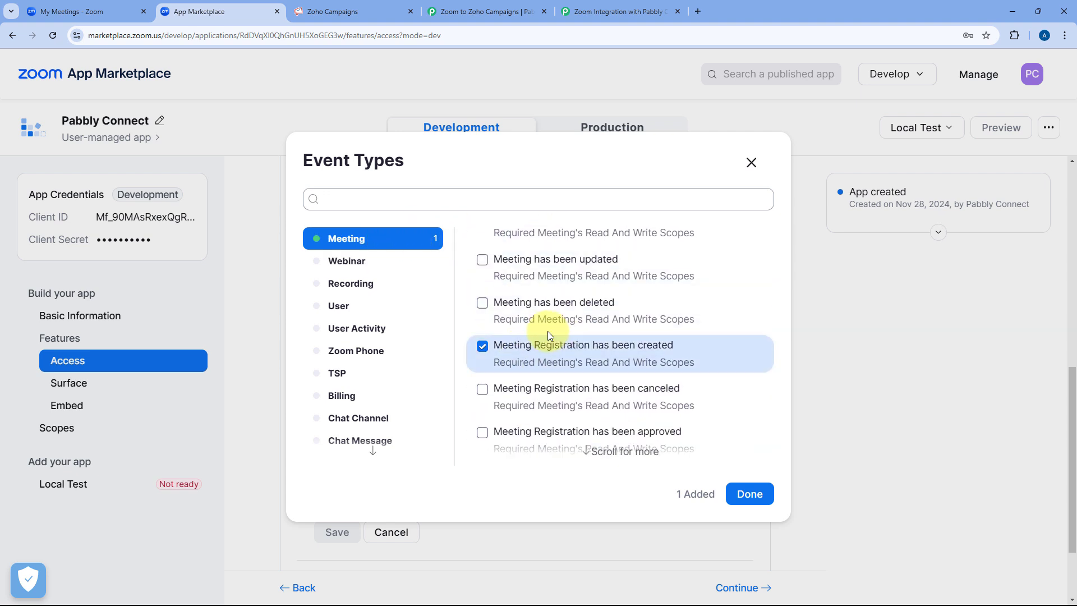
left_click(752, 494)
scroll(588, 388, "down", 2)
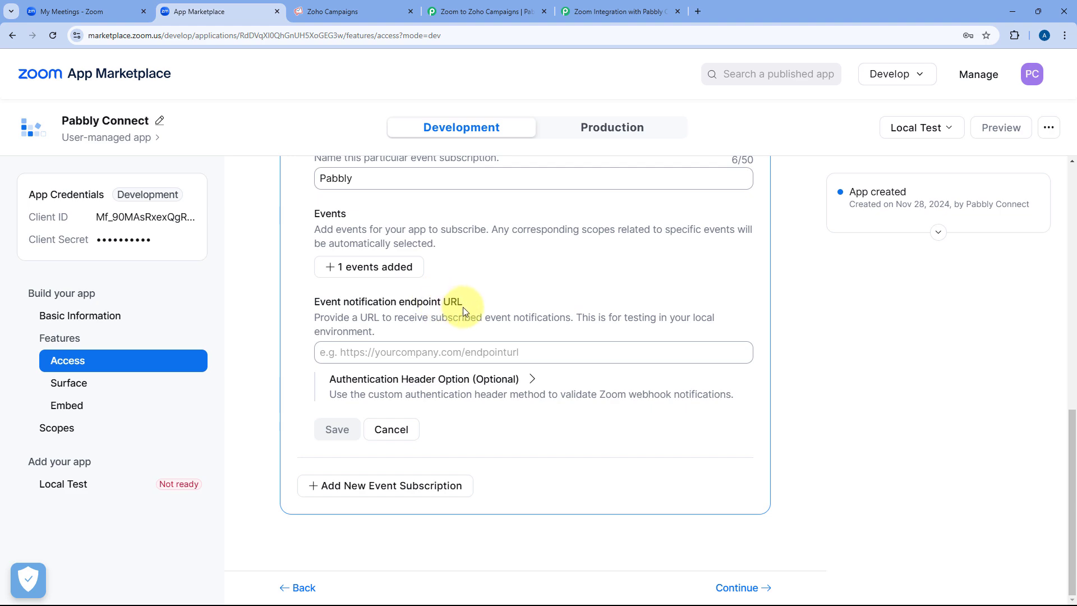
Copy the full Zoom trigger webhook URL from the Pabbly Connect workflow.
left_click(345, 352)
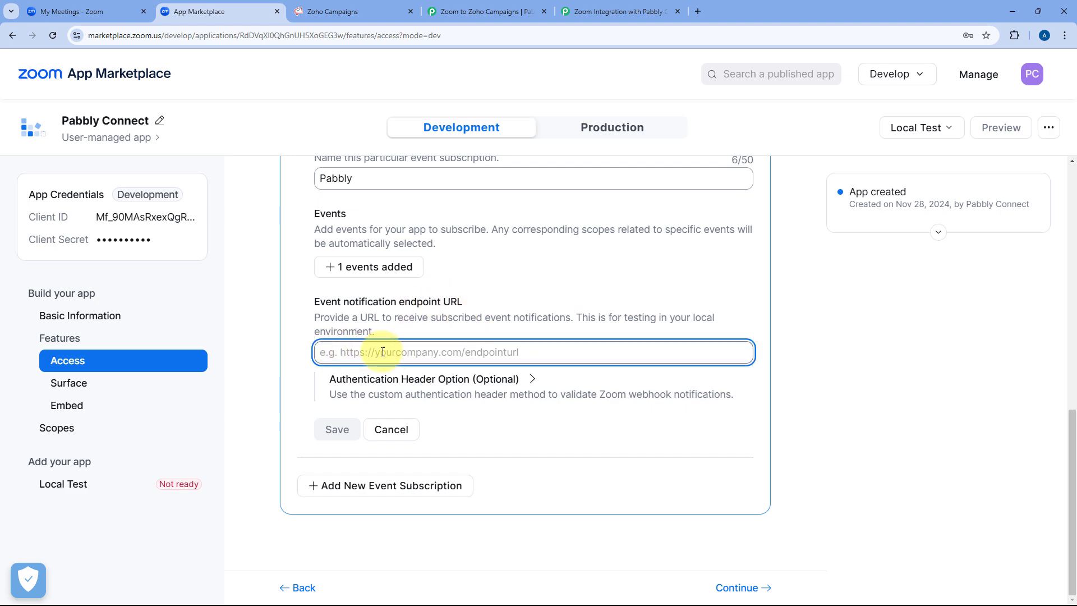
left_click(465, 12)
left_click(527, 269)
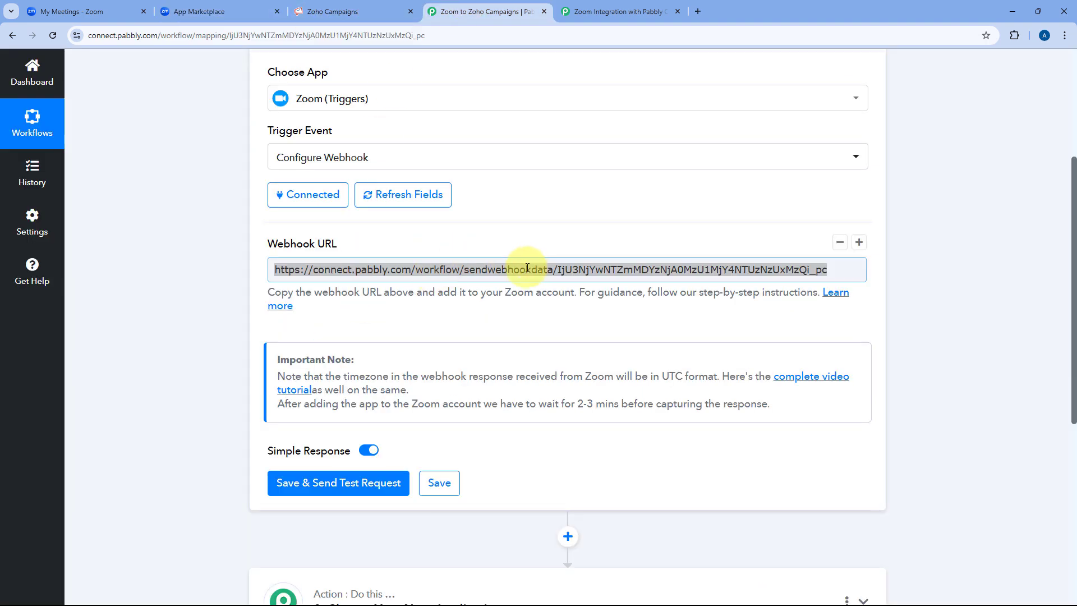
left_click_drag(846, 272, 281, 271)
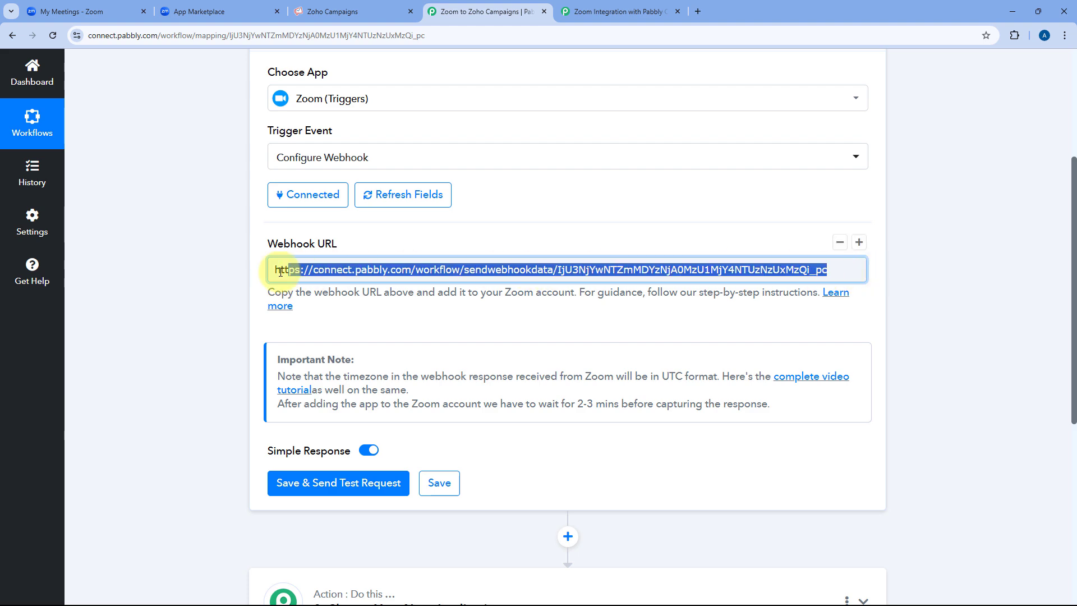
right_click(297, 269)
left_click(314, 344)
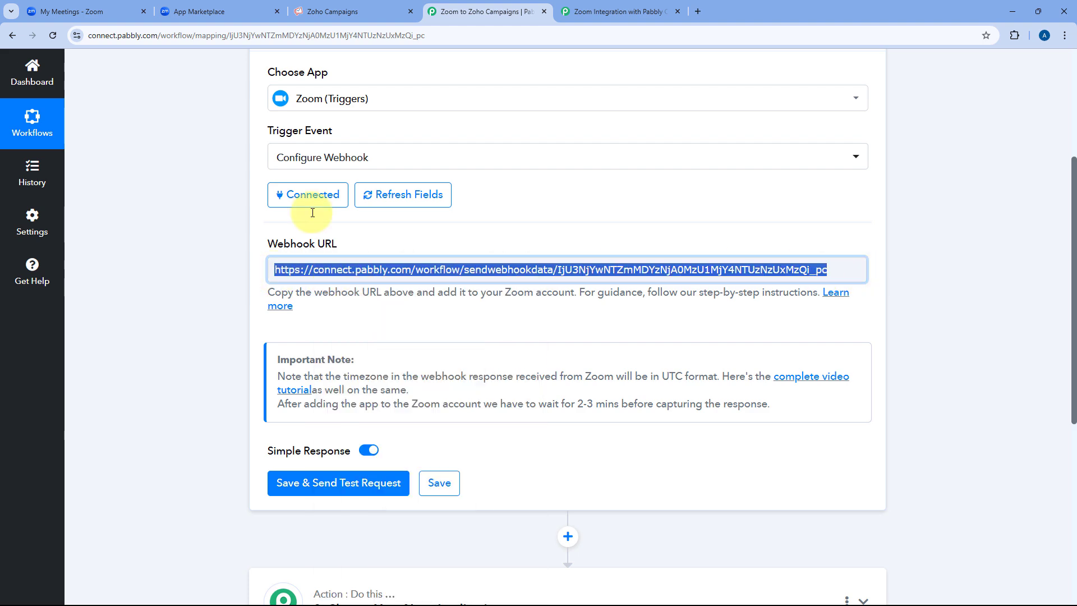
Paste the Pabbly webhook URL as the event notification endpoint and save the subscription.
left_click(221, 7)
right_click(406, 351)
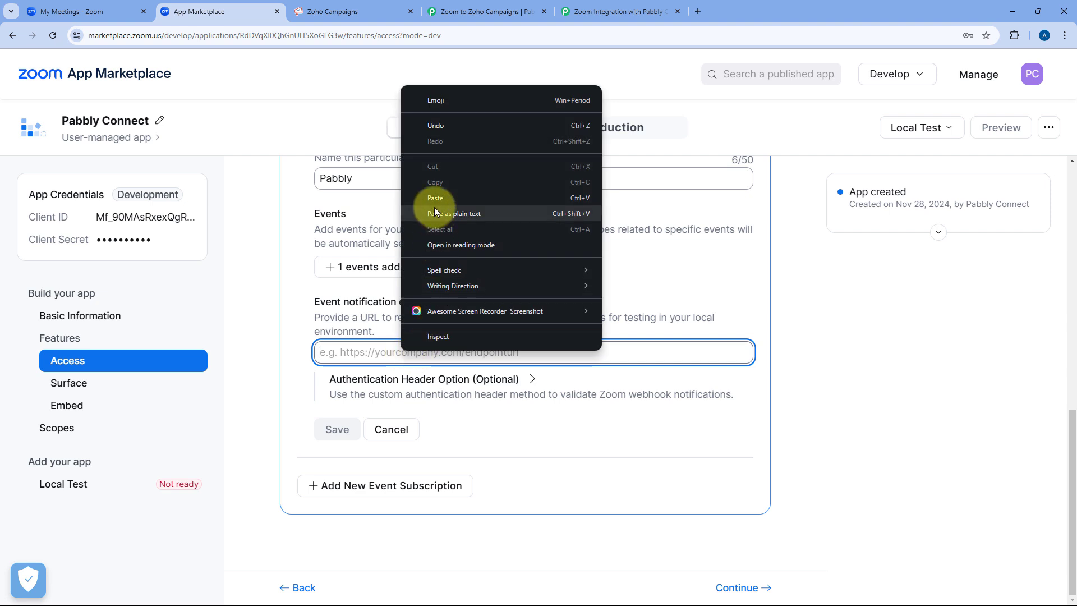
left_click(434, 205)
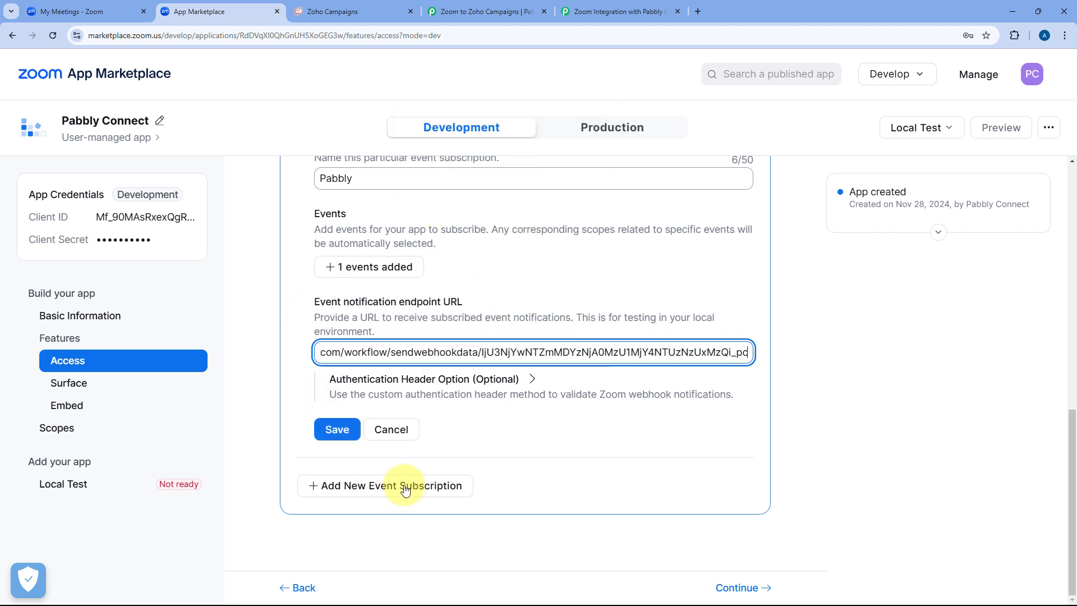
left_click(338, 432)
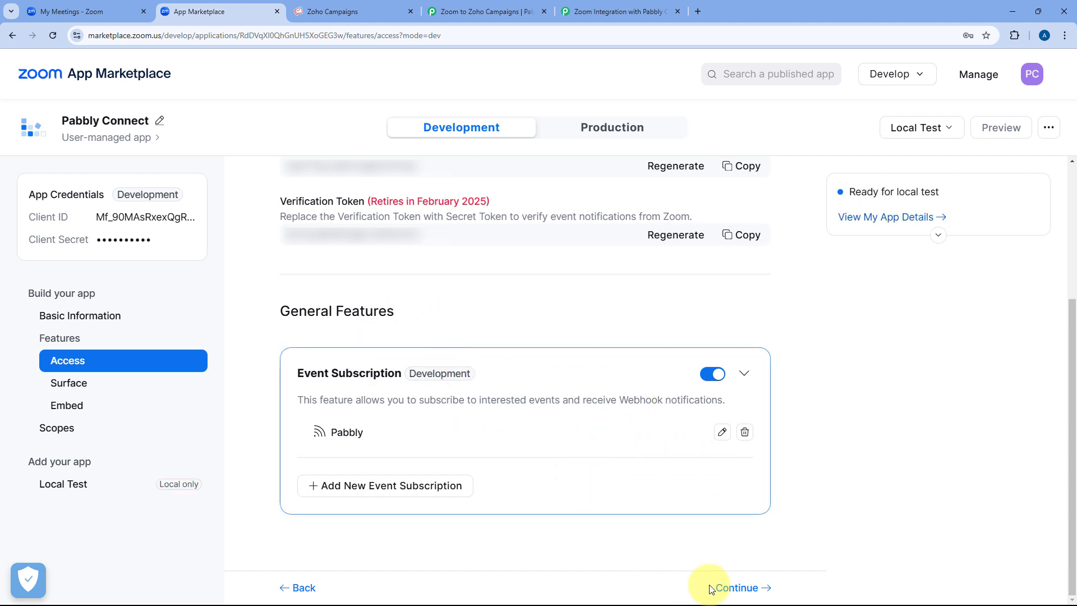
Continue through the Surface, Embed and Scopes pages to the Local Test page.
left_click(740, 589)
left_click(739, 588)
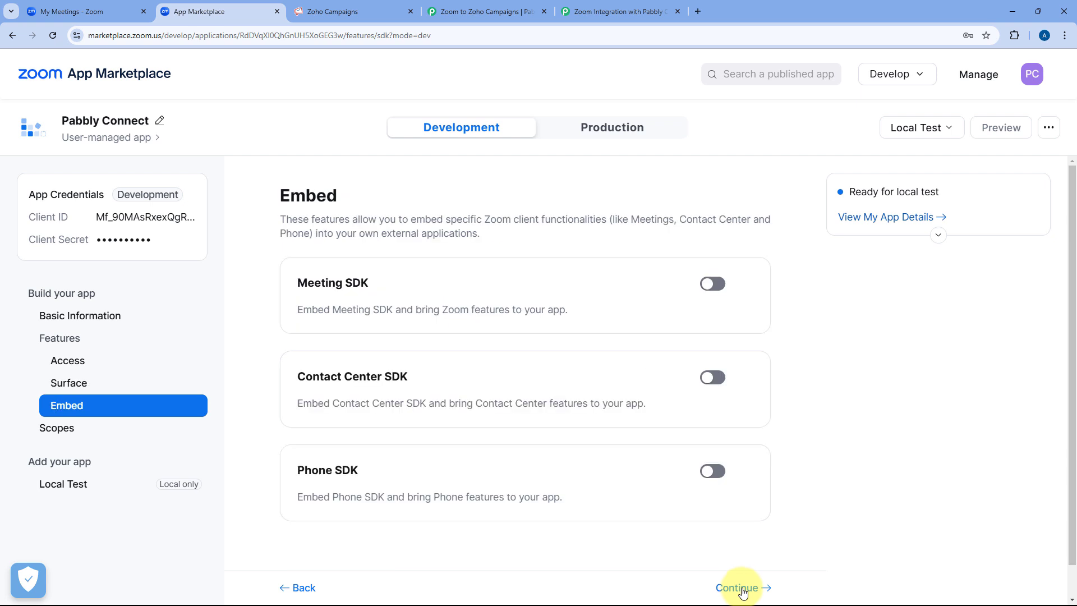
left_click(740, 588)
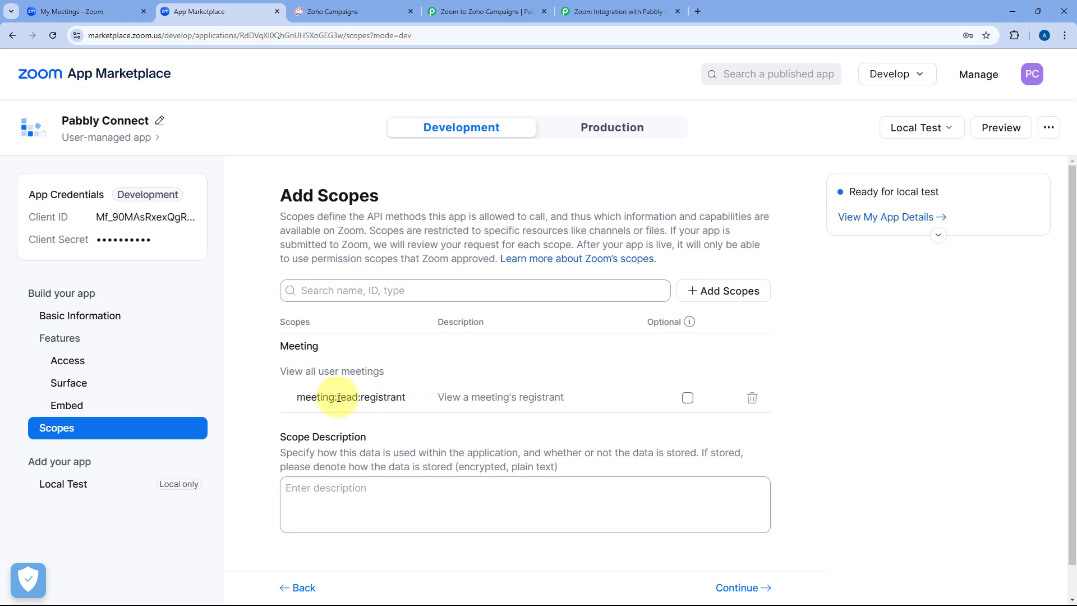
left_click(750, 587)
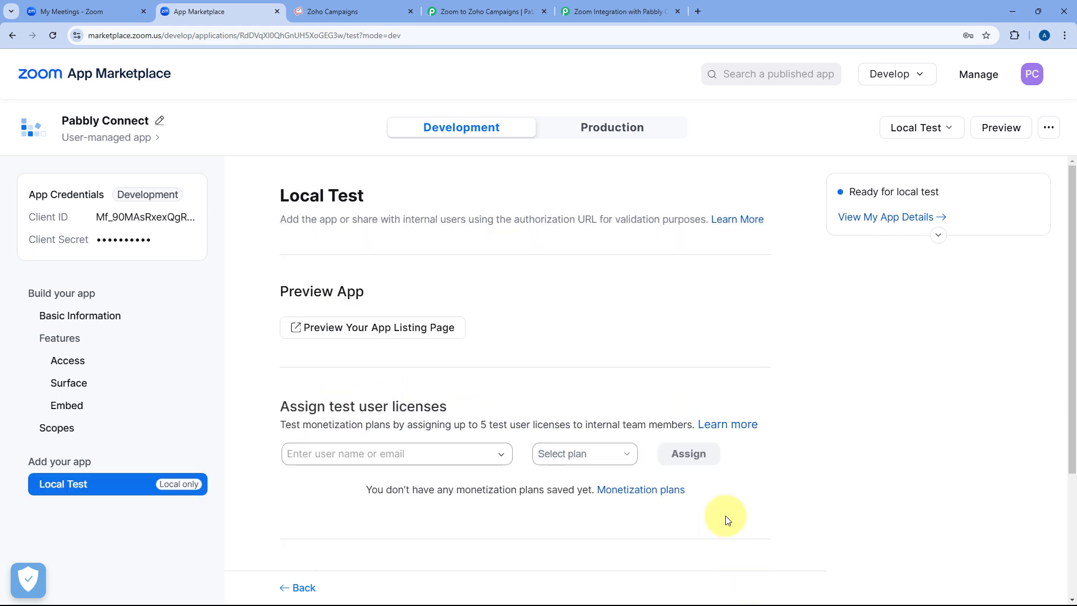
scroll(539, 354, "down", 3)
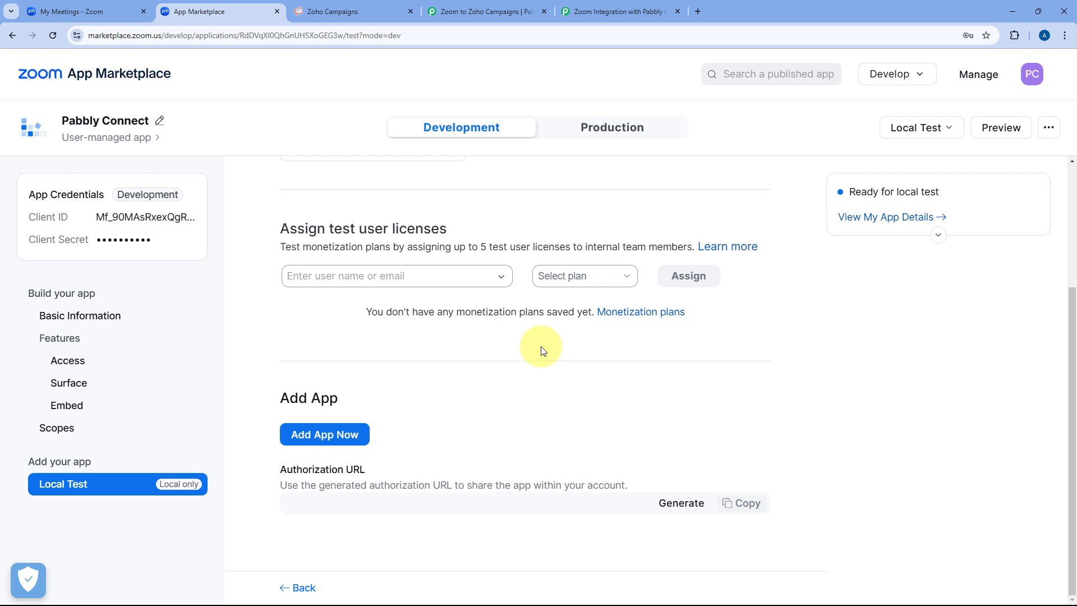
Add the app with shared access permissions allowed, then close the callback tab.
left_click(336, 434)
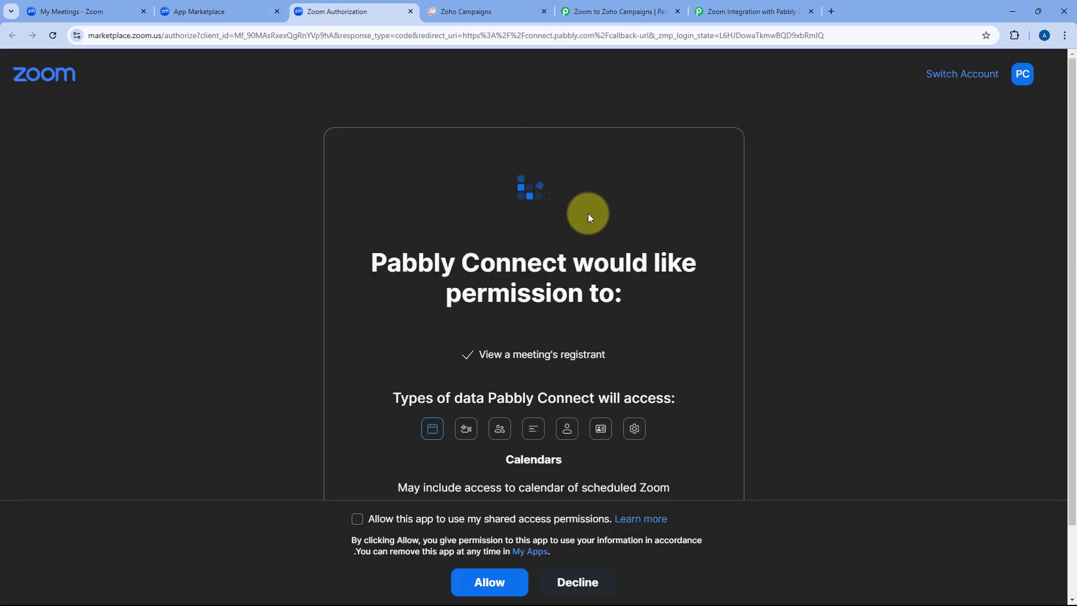
left_click(357, 519)
left_click(489, 582)
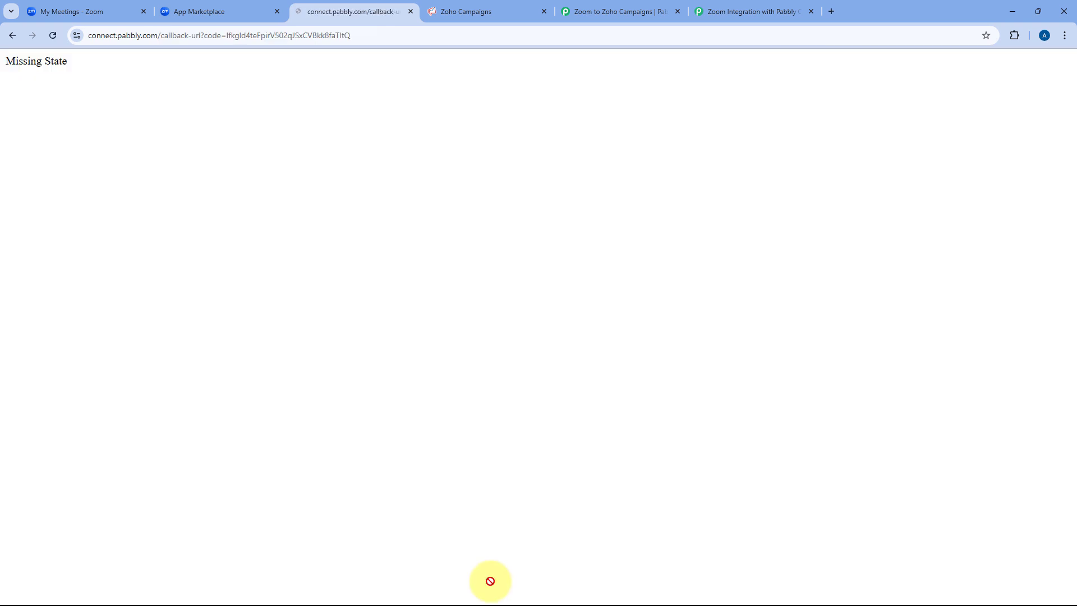
left_click(410, 12)
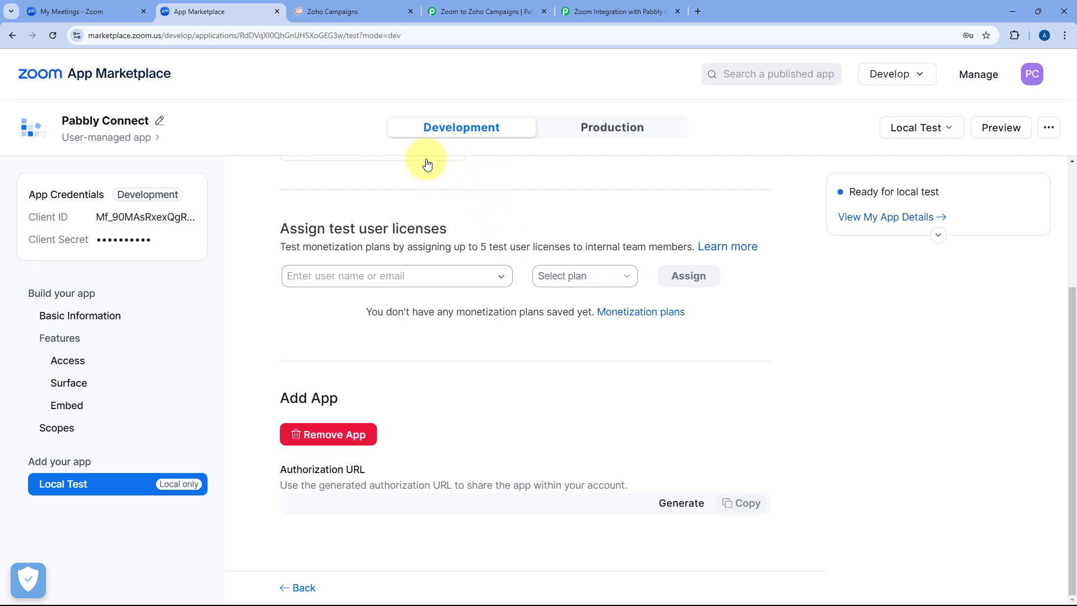
Review the Zoom trigger's webhook URL and its 'wait 2-3 mins' note in Pabbly.
left_click(464, 7)
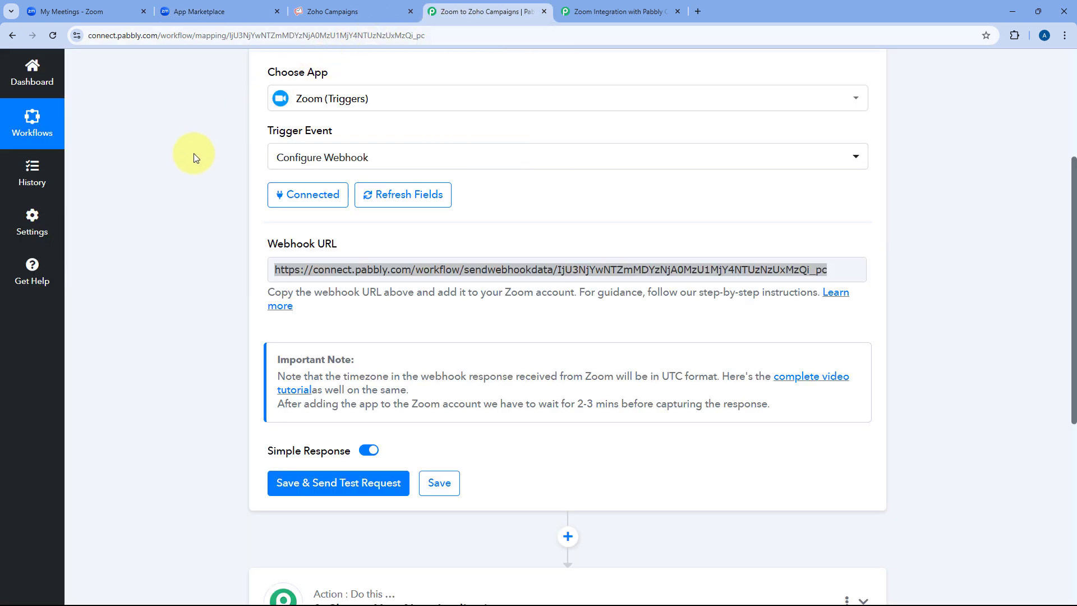
scroll(233, 217, "up", 2)
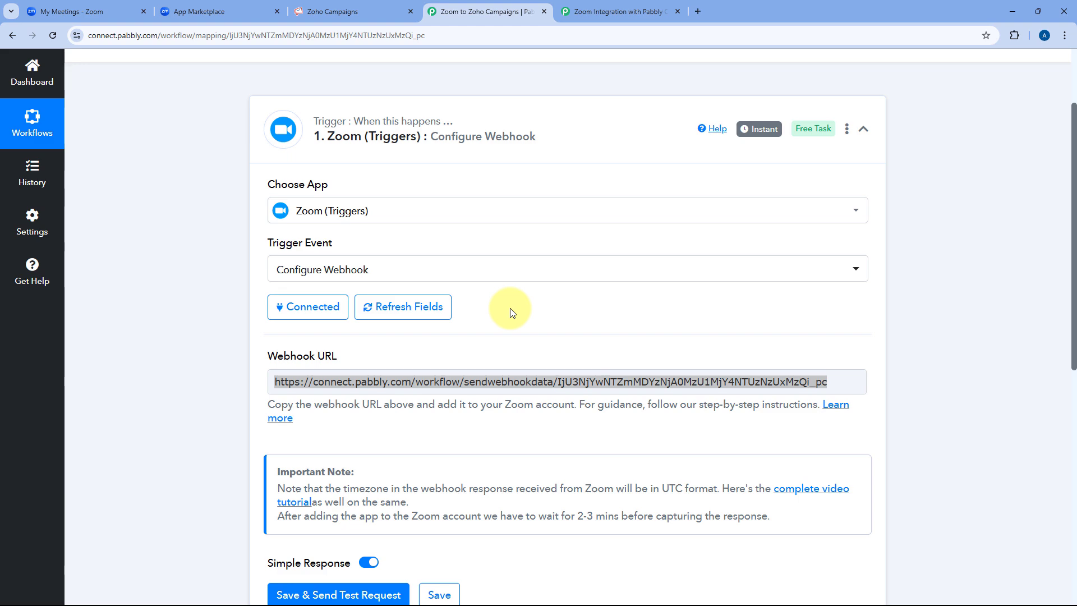
left_click(690, 383)
left_click(640, 349)
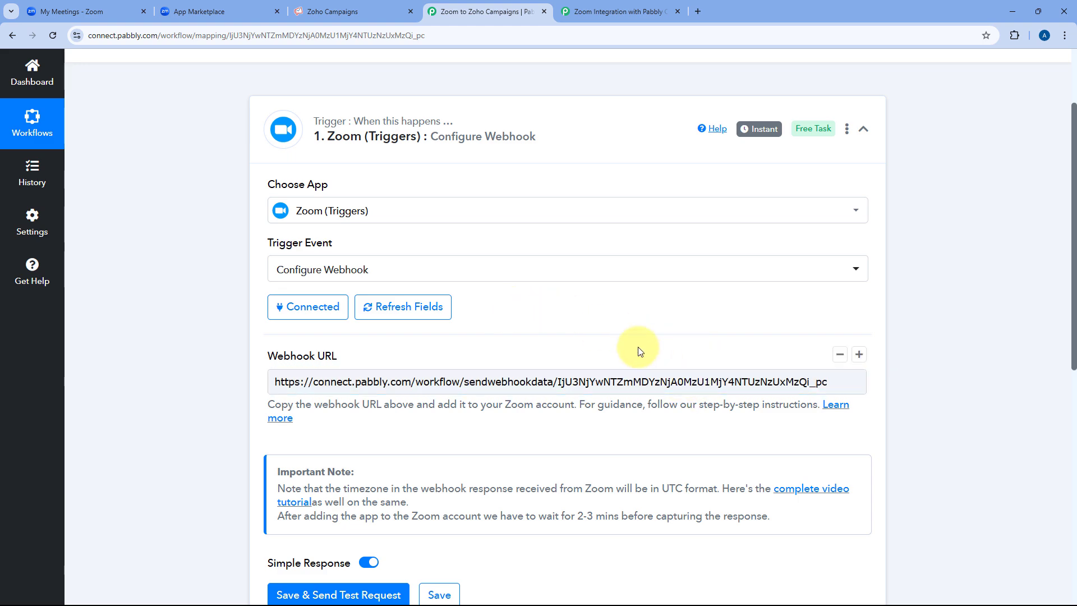
scroll(594, 313, "down", 2)
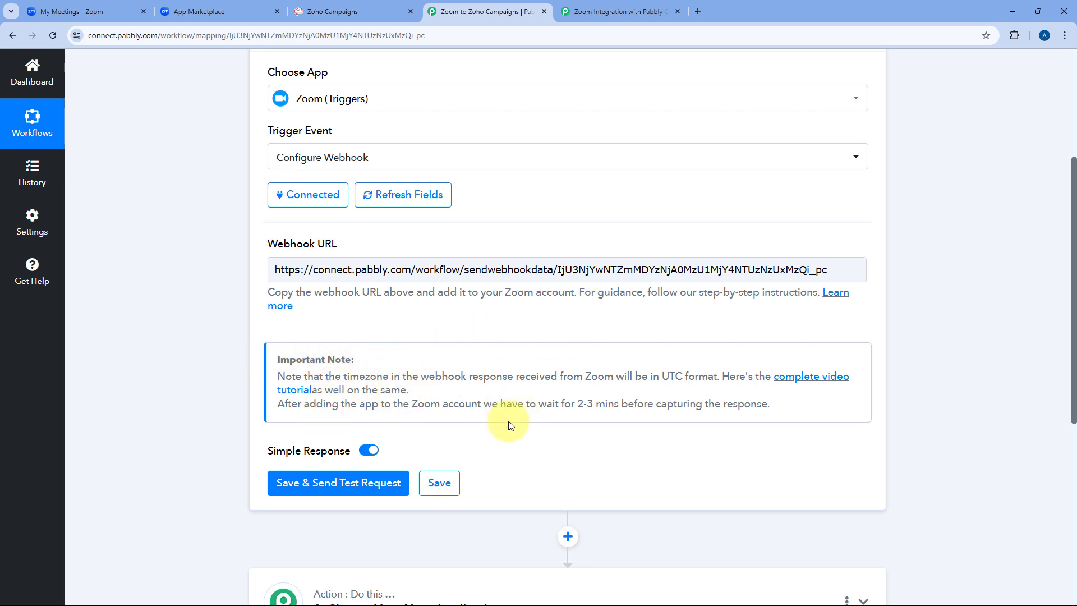
left_click_drag(539, 404, 620, 405)
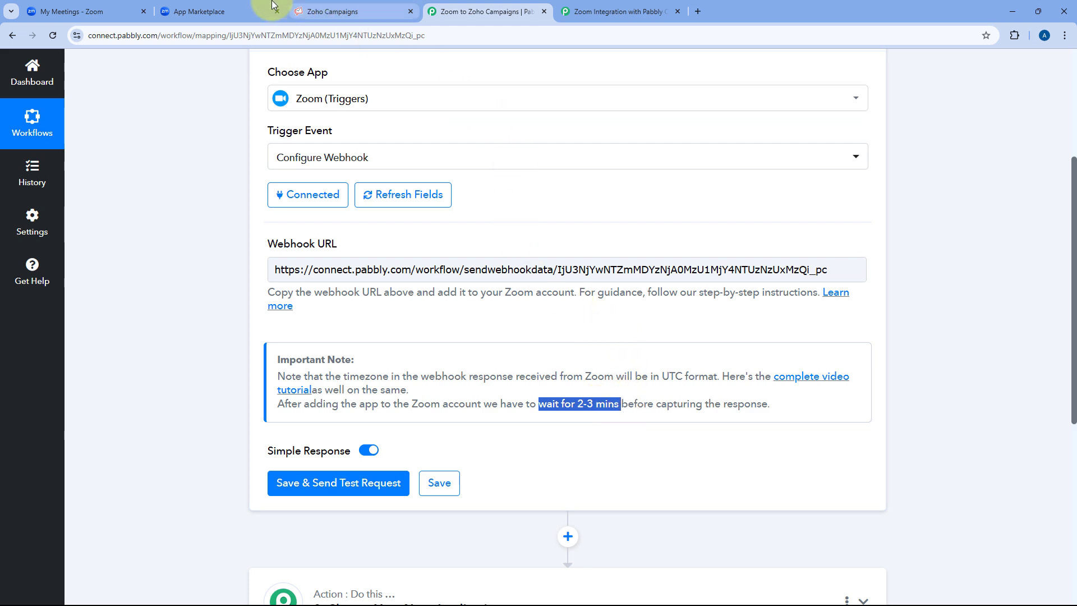
Save the trigger with Save & Send Test Request so it awaits Zoom's response.
left_click(247, 14)
left_click(466, 12)
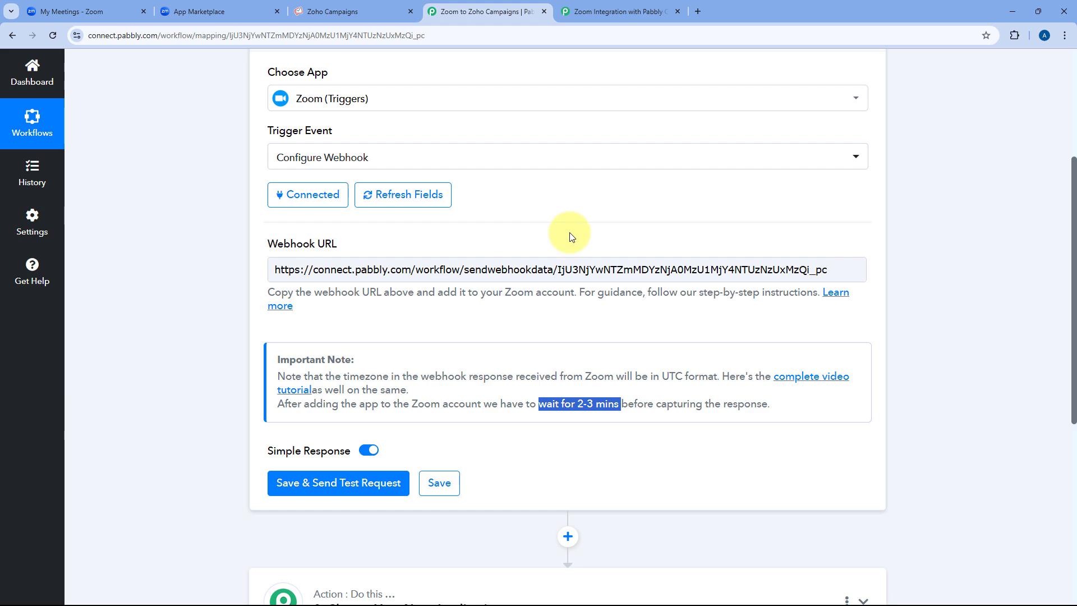
left_click(135, 12)
left_click(504, 6)
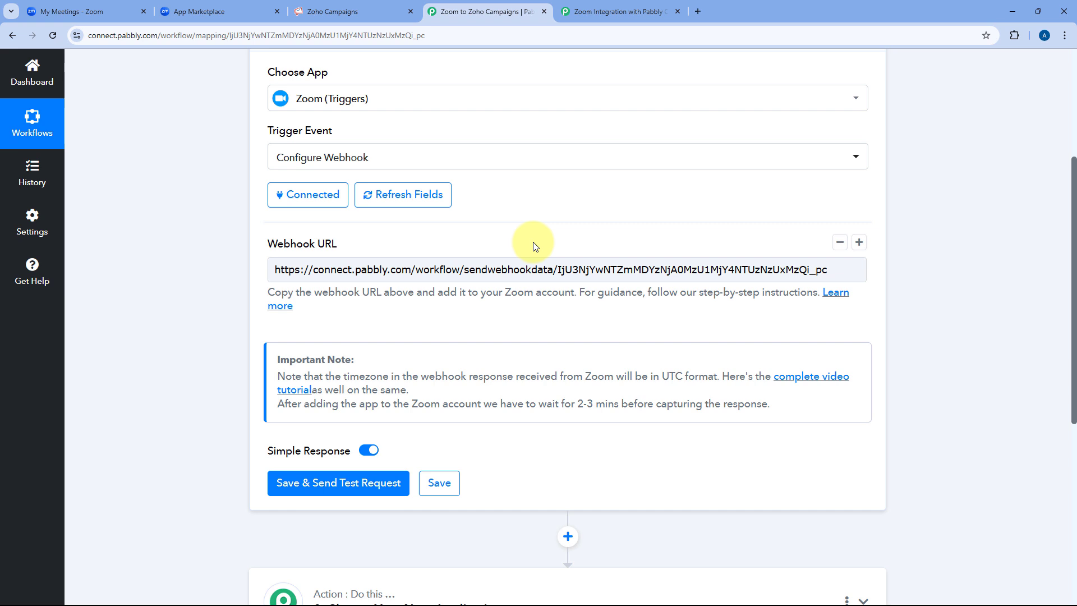
scroll(533, 245, "down", 2)
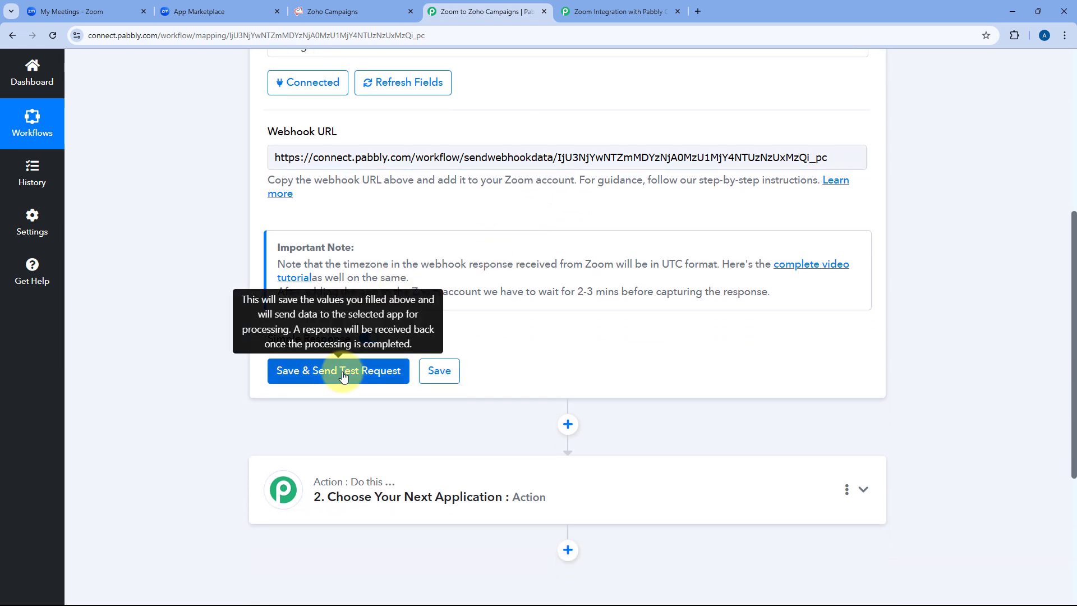
left_click(344, 375)
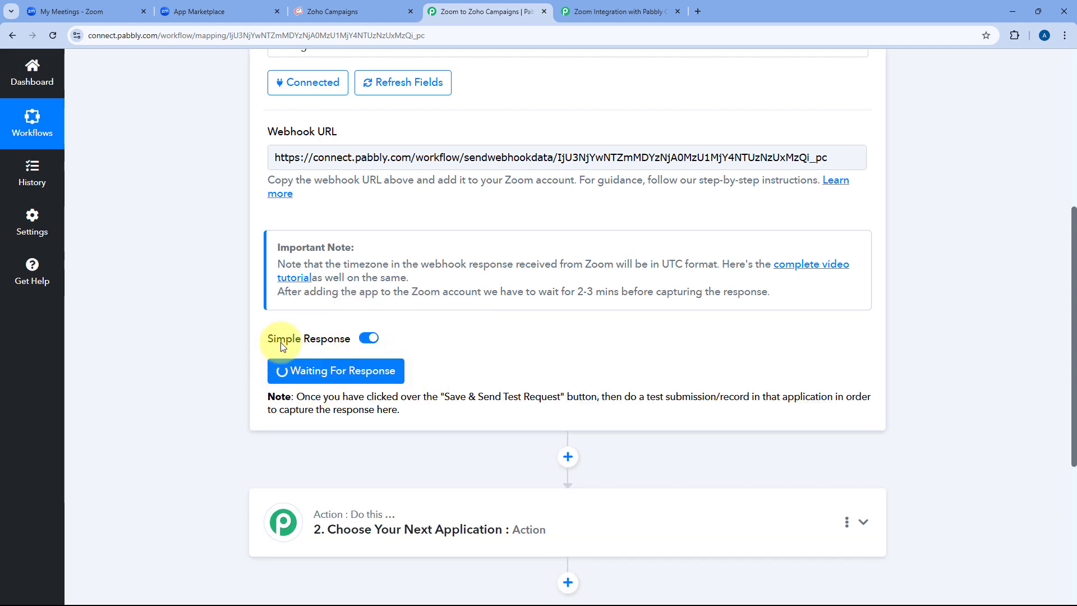
scroll(490, 375, "up", 2)
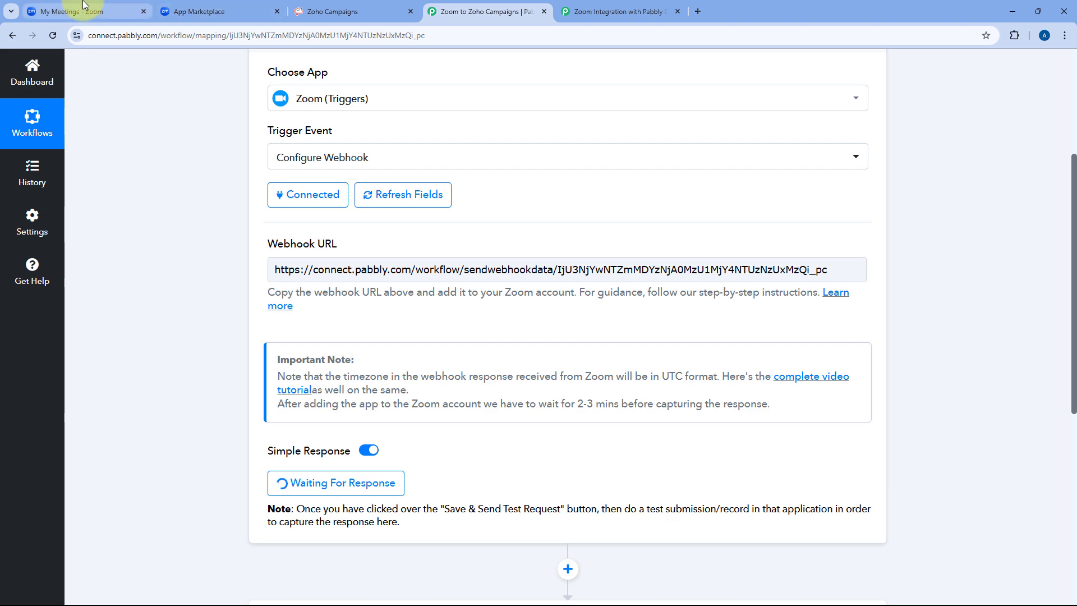
left_click(67, 12)
Open the registration page for the Personal Finance and Investment Strategies meeting.
scroll(428, 287, "down", 3)
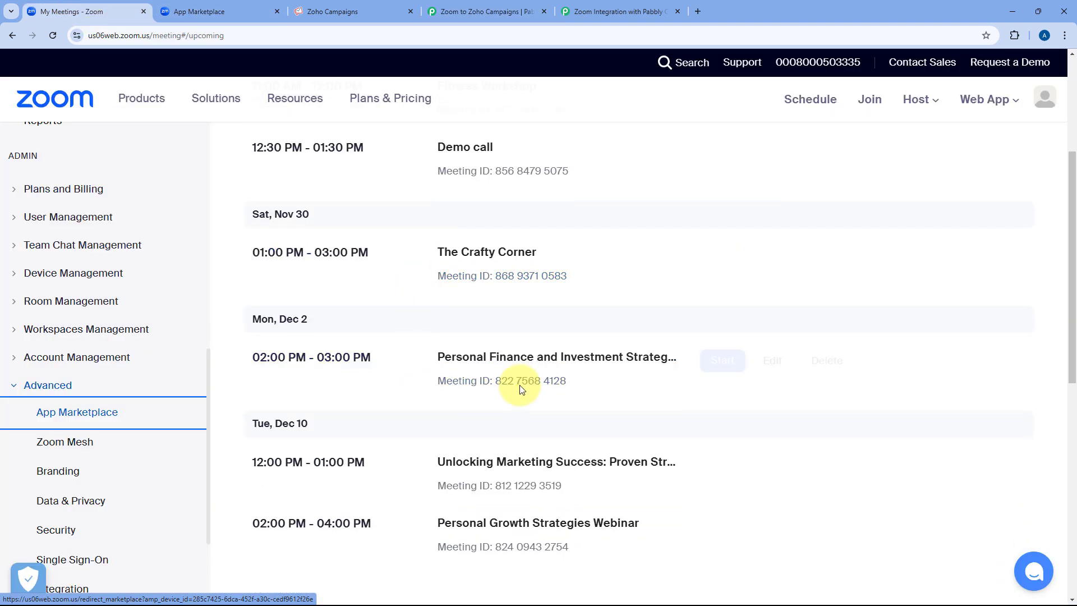
left_click(550, 363)
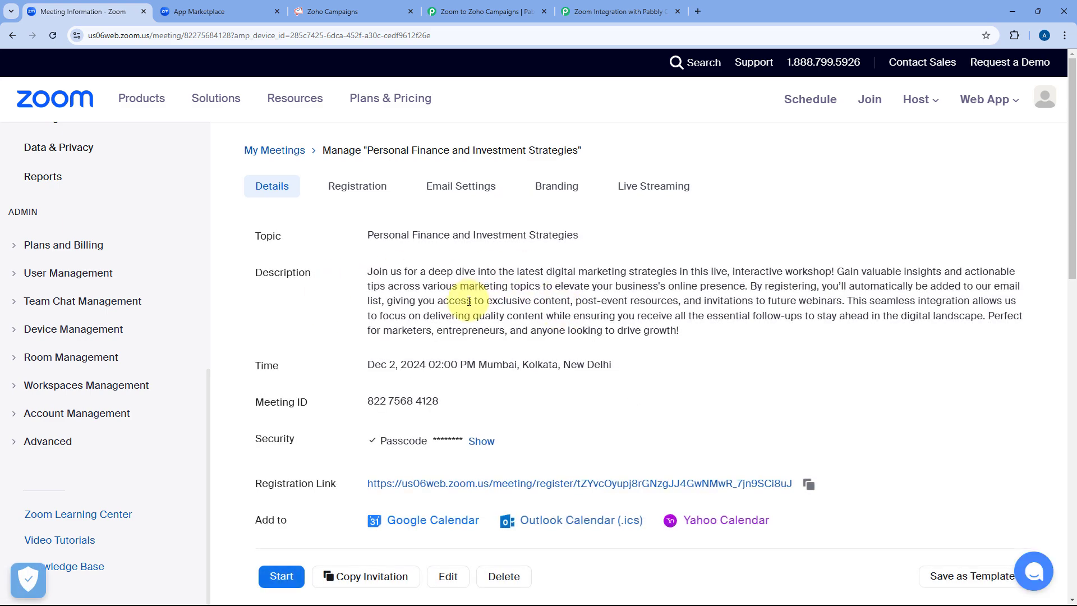
scroll(460, 320, "down", 2)
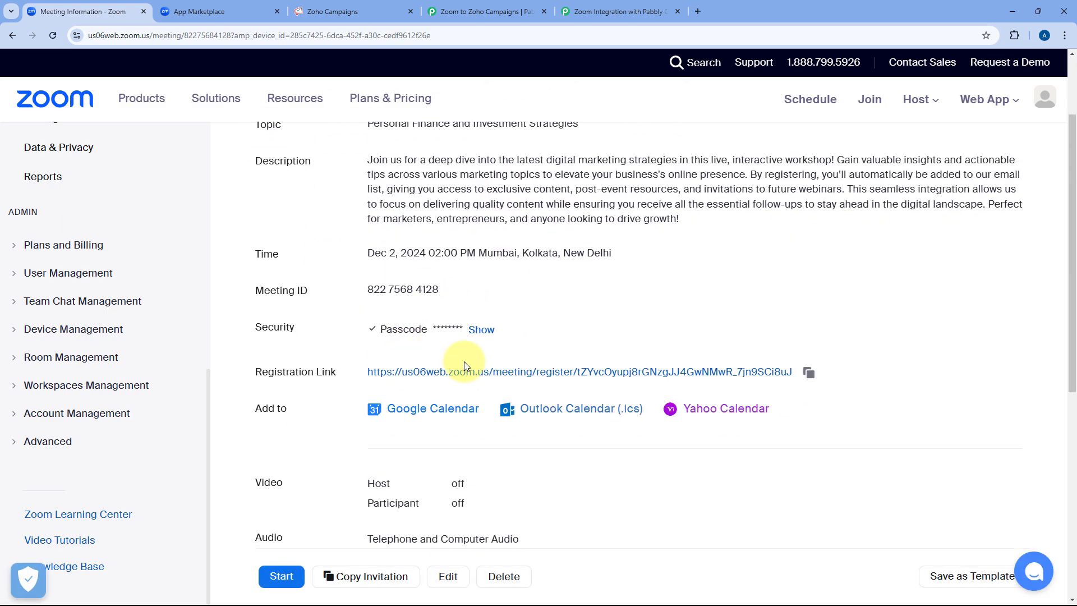
left_click(409, 373)
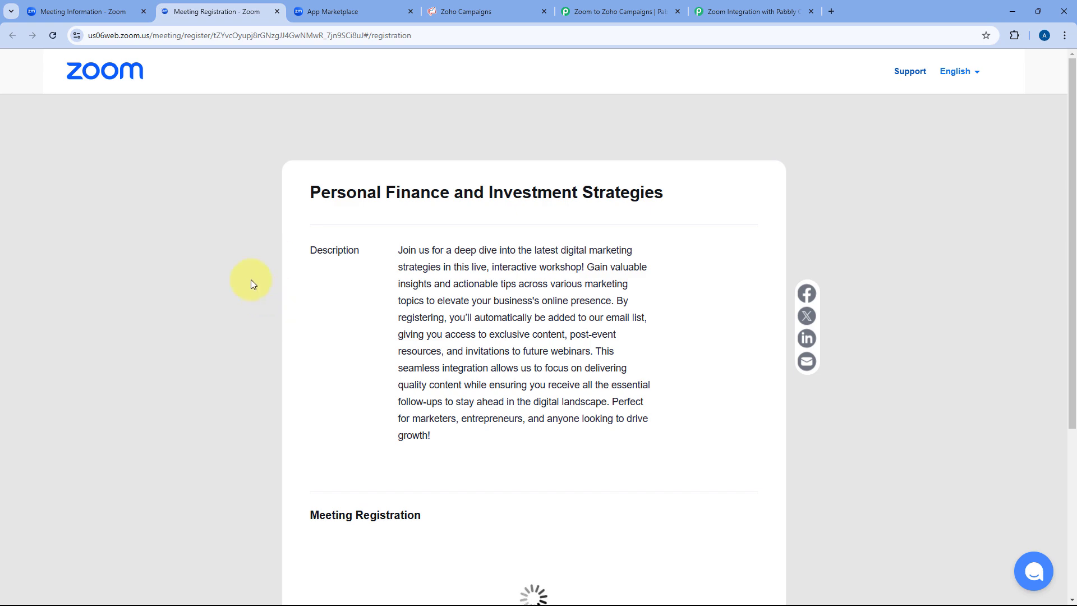
scroll(251, 280, "down", 5)
Fill in the test attendee's first name, last name, e-mail, city, phone number and organization.
left_click(402, 270)
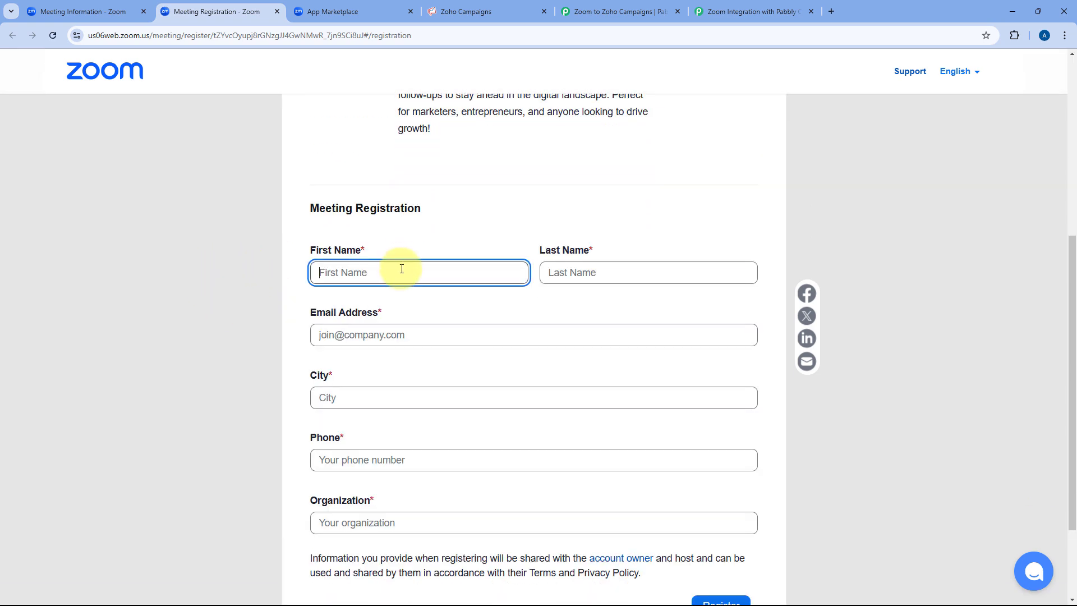
type("Demo")
key("Tab")
type("User")
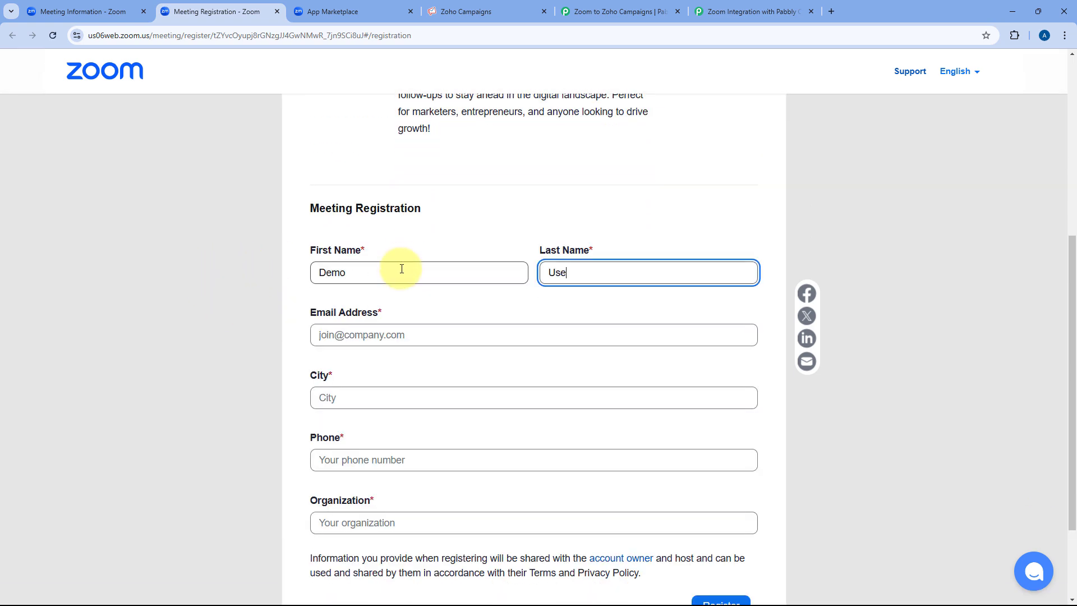
key("Tab")
type("dem")
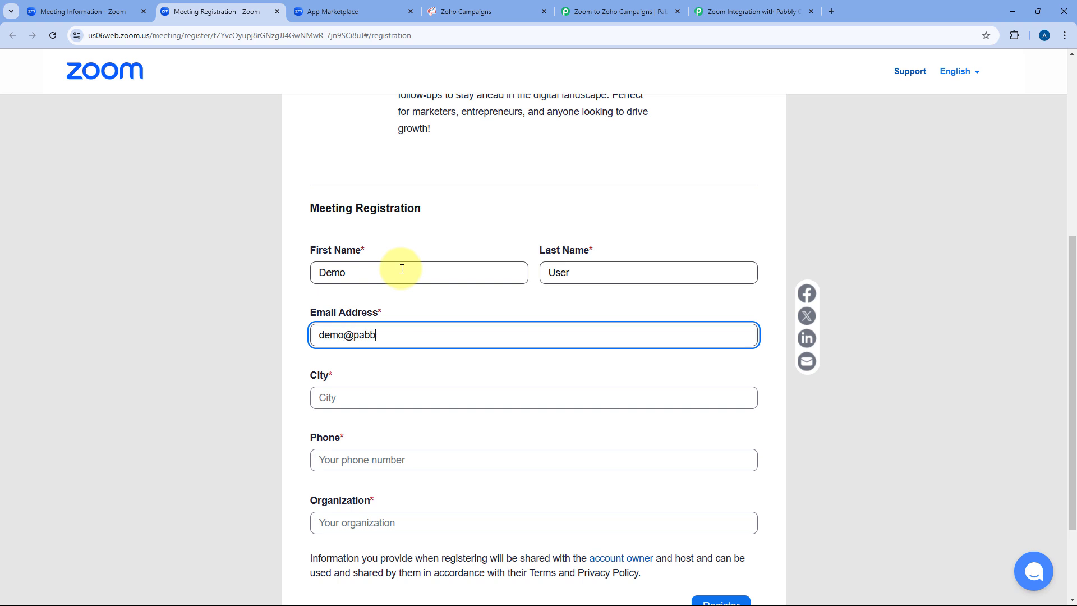
key("Tab")
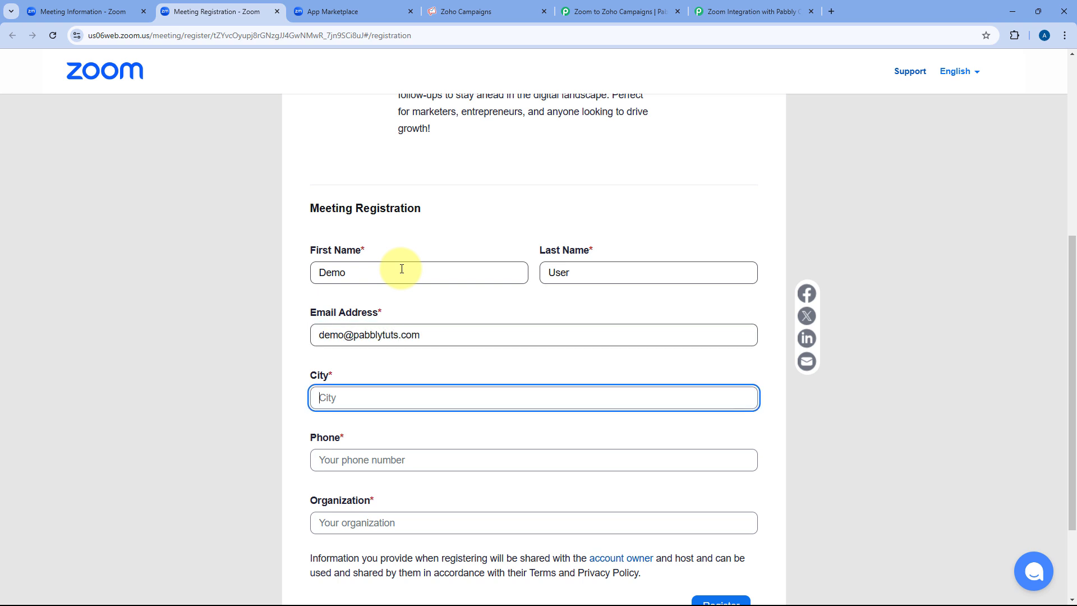
type("Bhopal")
key("Tab")
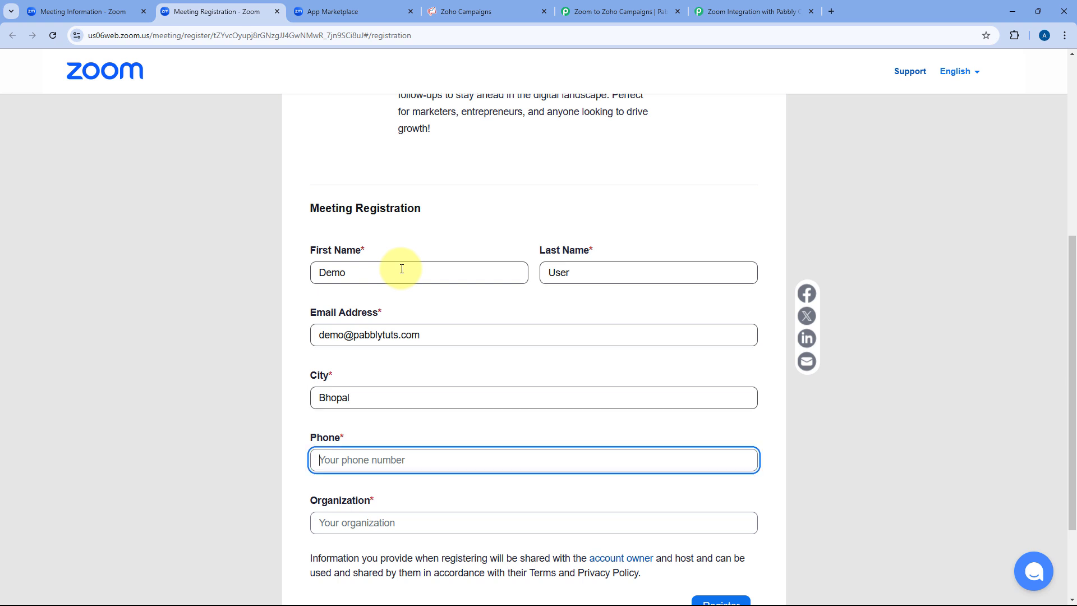
type("1234567890")
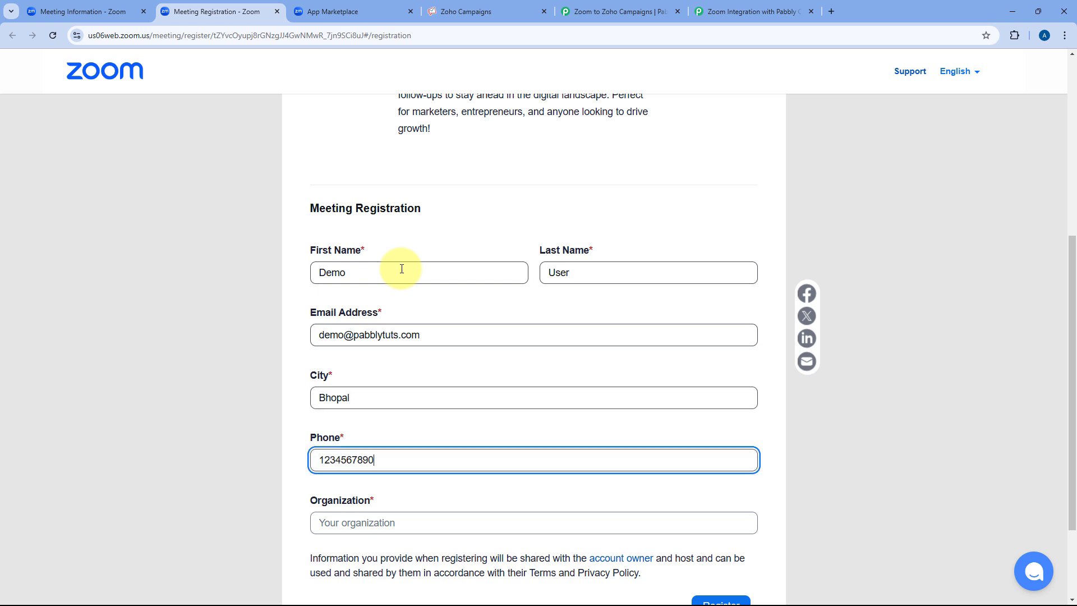
key("Tab")
type("Googl")
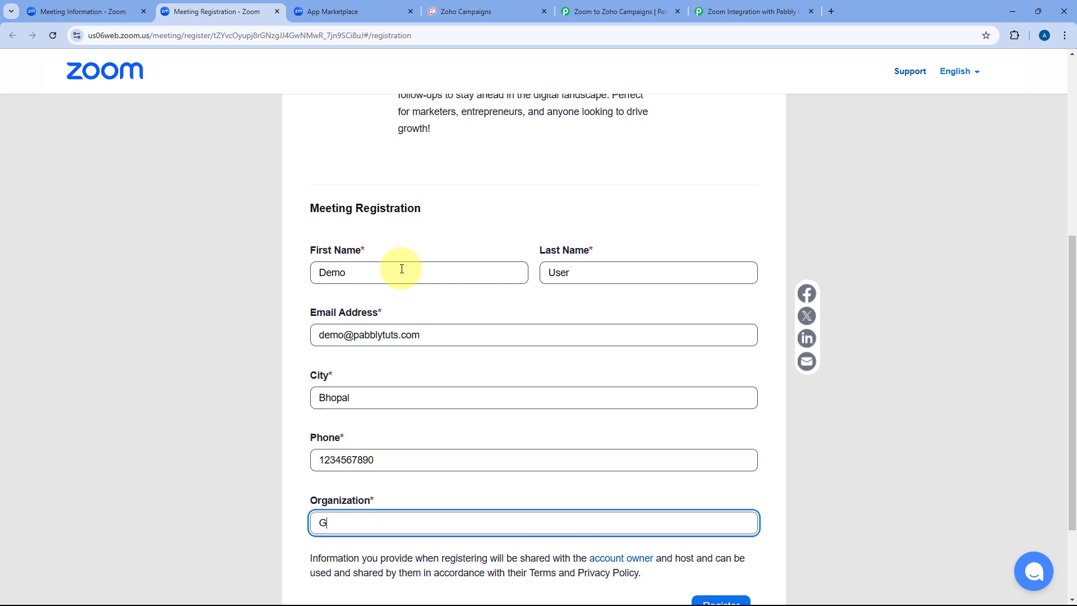
scroll(449, 247, "down", 2)
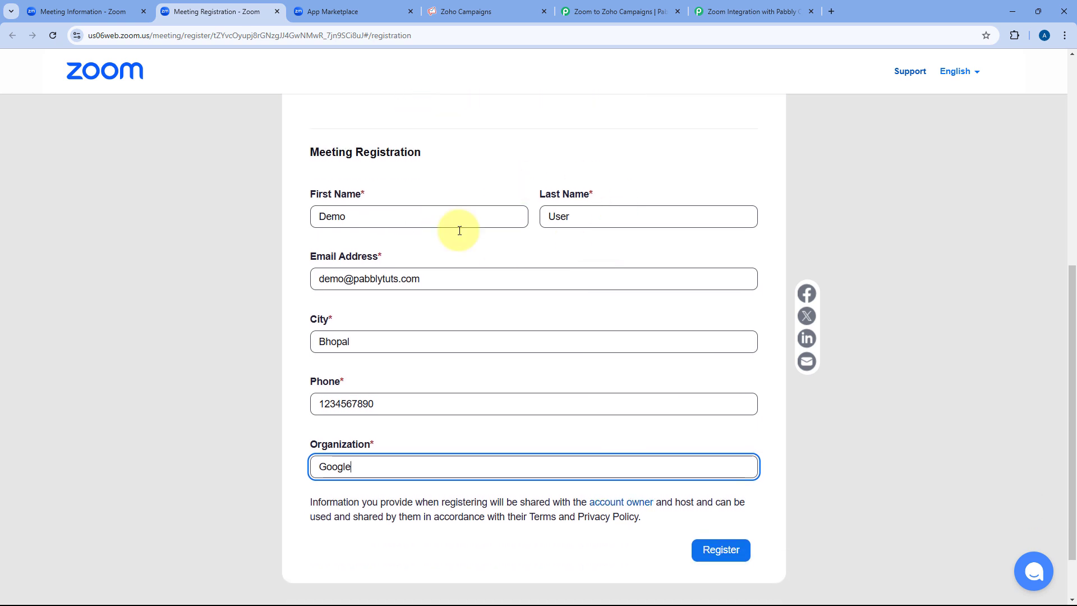
left_click(480, 180)
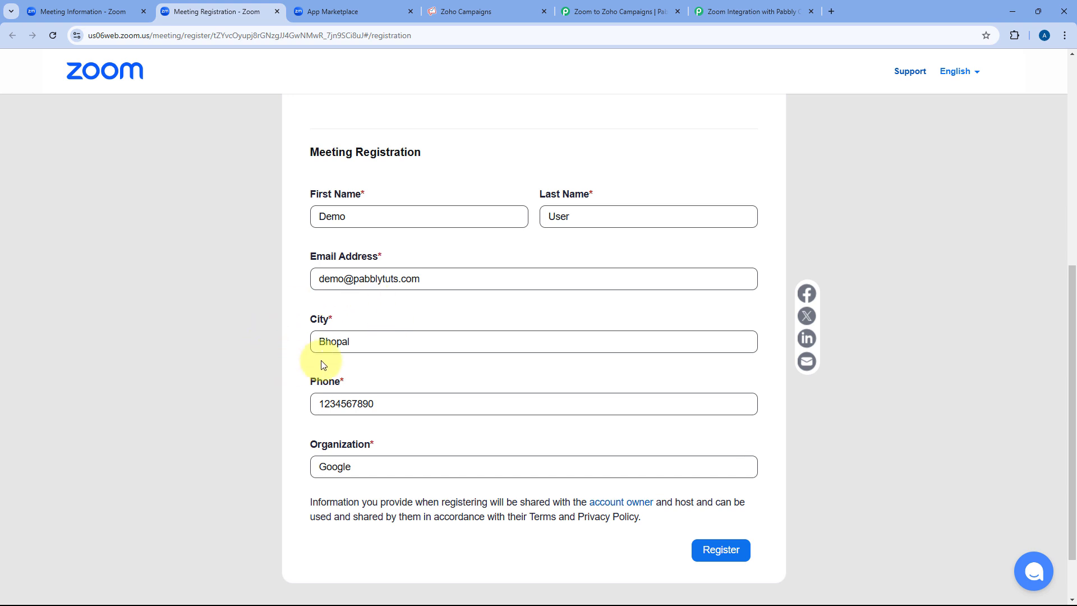
Submit the registration and reach the successful-registration confirmation.
left_click(727, 553)
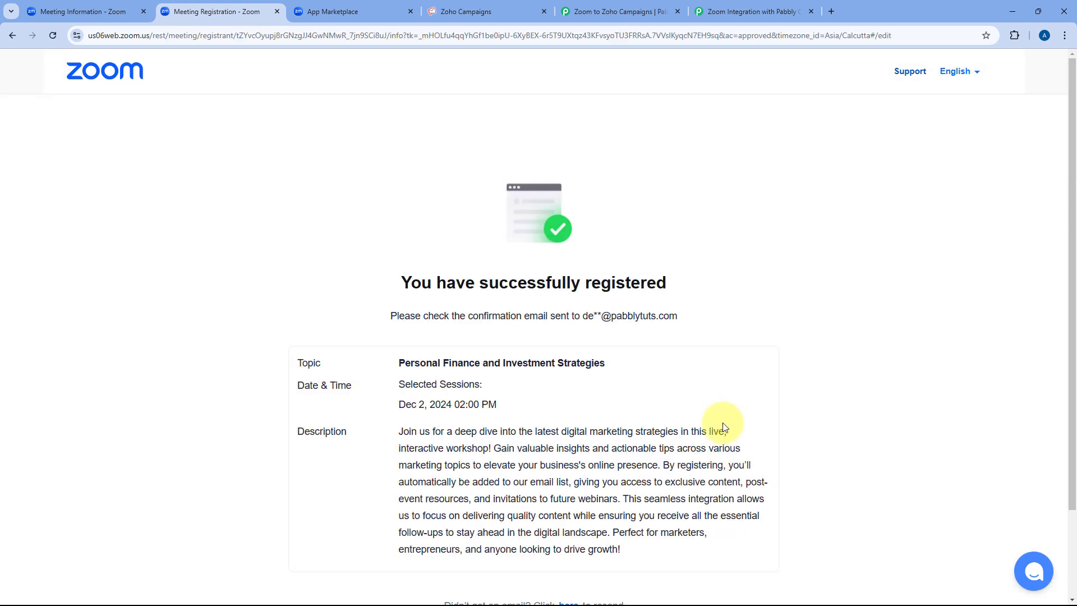
scroll(329, 207, "down", 3)
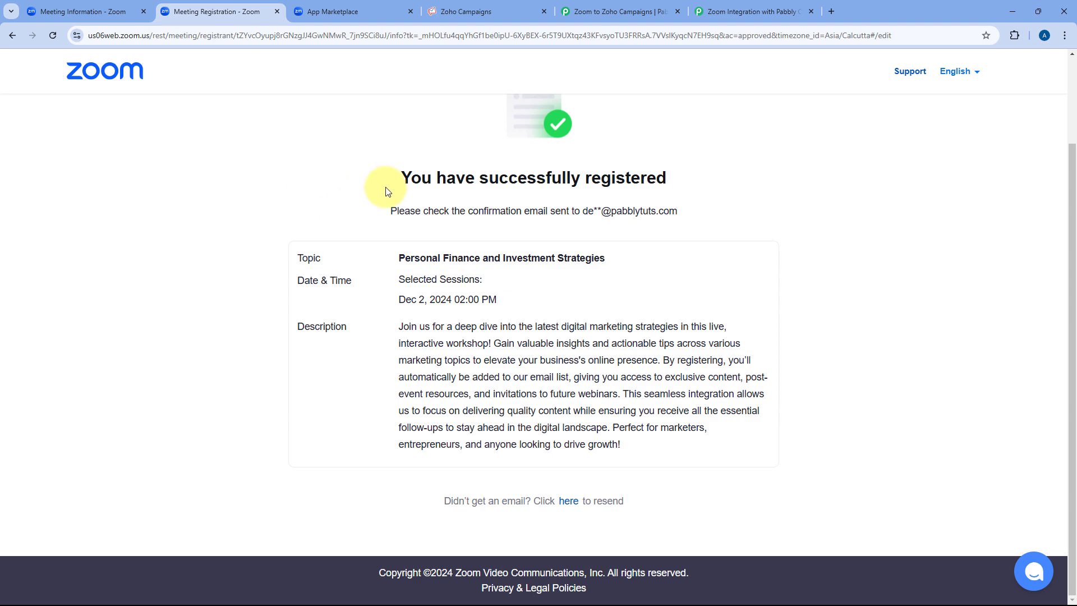
left_click(611, 7)
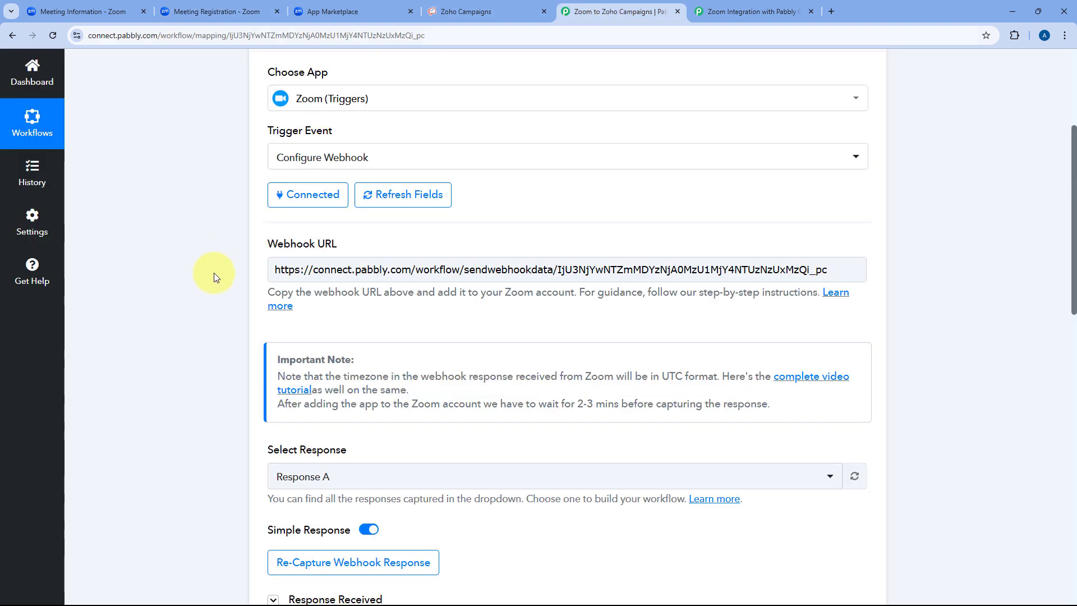
scroll(493, 325, "down", 2)
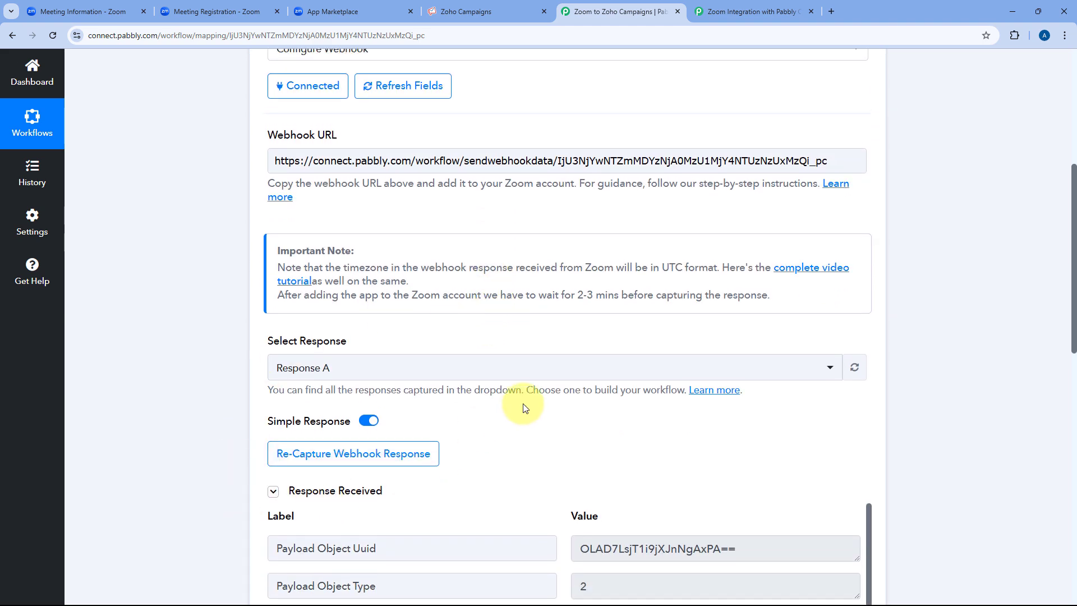
scroll(505, 409, "down", 4)
scroll(524, 236, "down", 4)
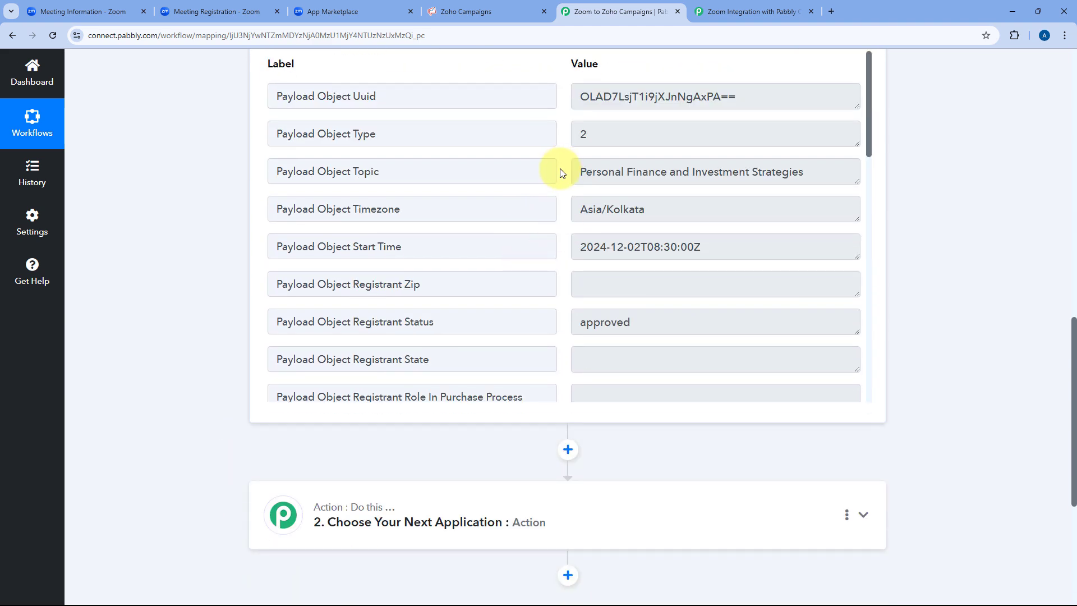
scroll(567, 432, "up", 1)
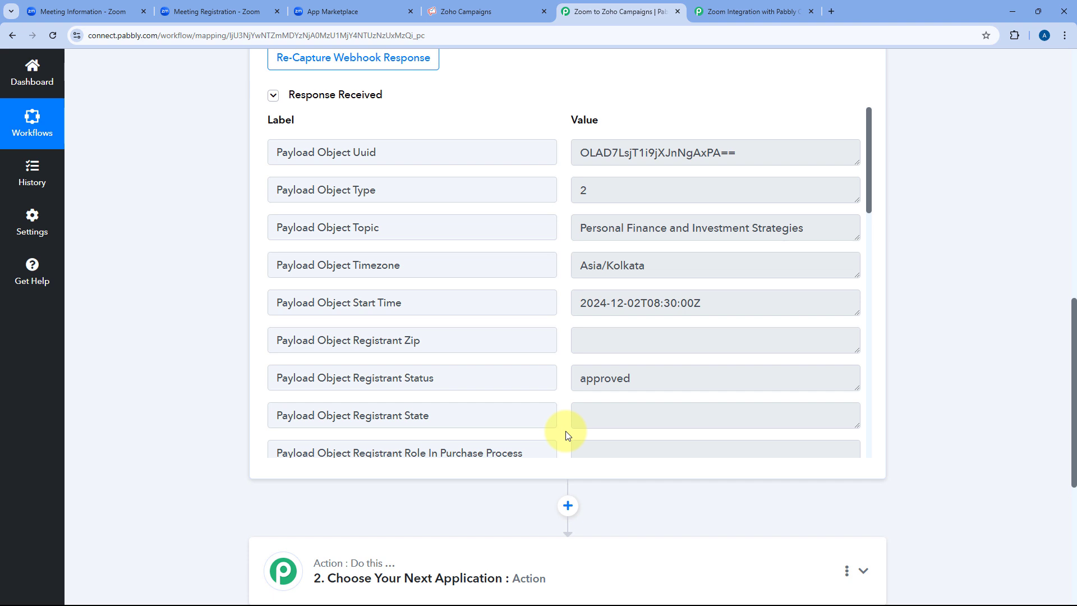
scroll(549, 224, "down", 3)
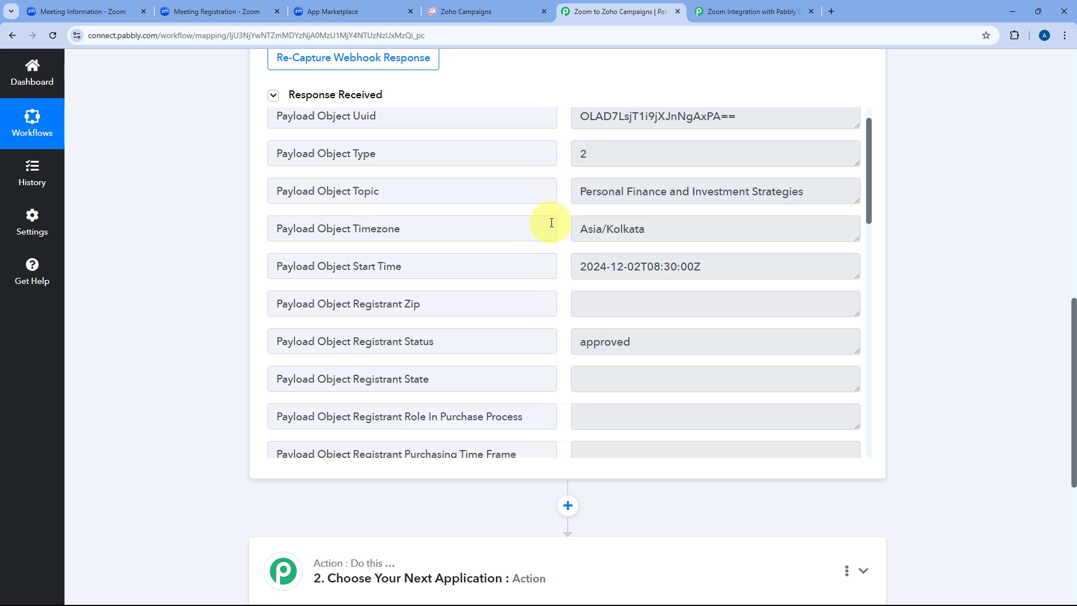
scroll(556, 226, "down", 6)
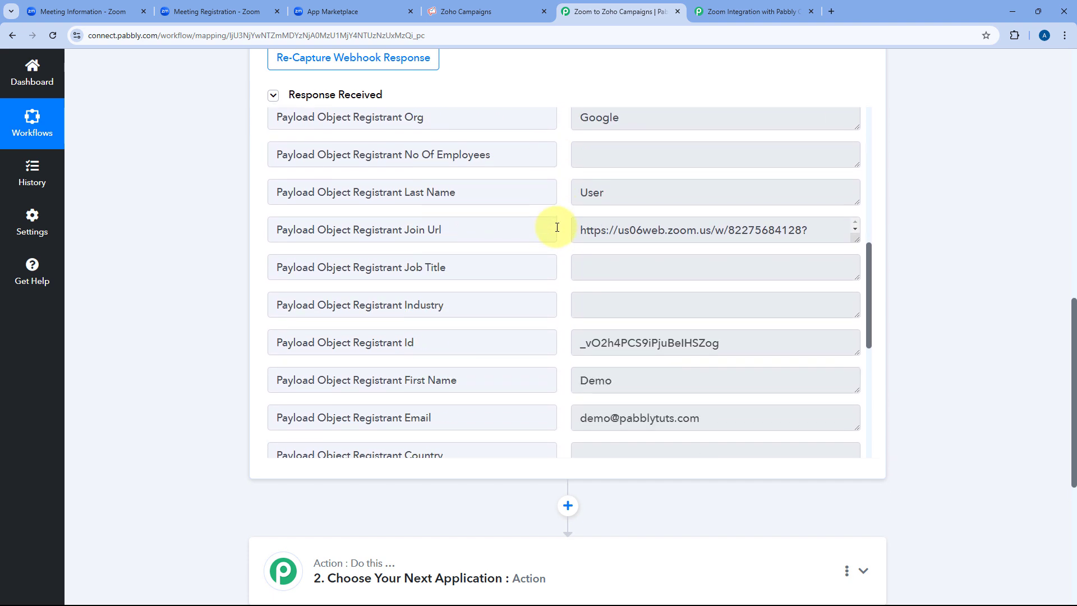
scroll(499, 219, "up", 1)
left_click_drag(637, 243, 544, 243)
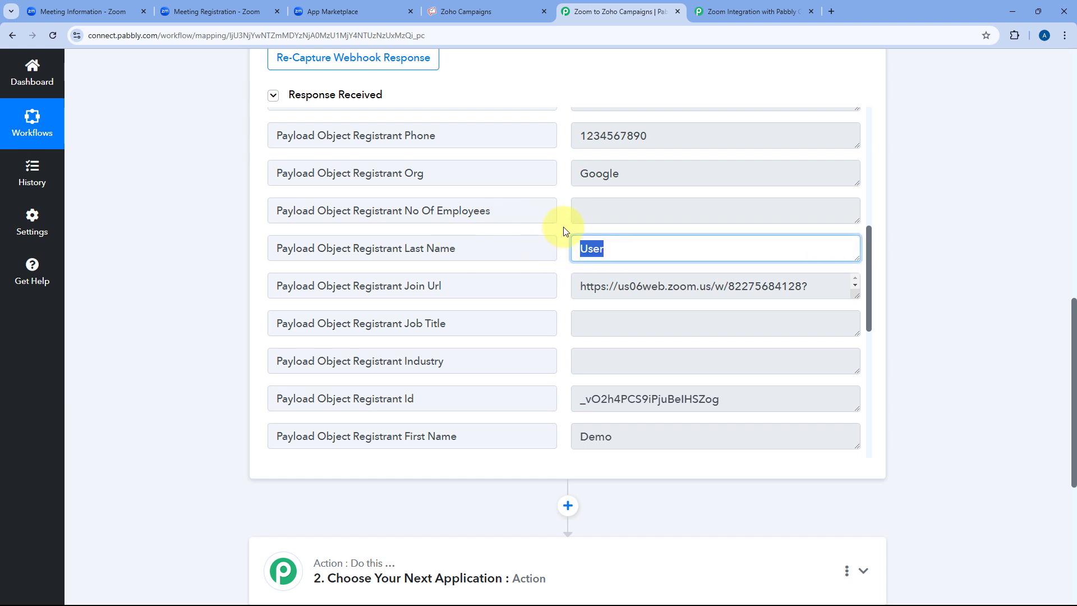
left_click_drag(659, 172, 570, 204)
scroll(678, 247, "up", 2)
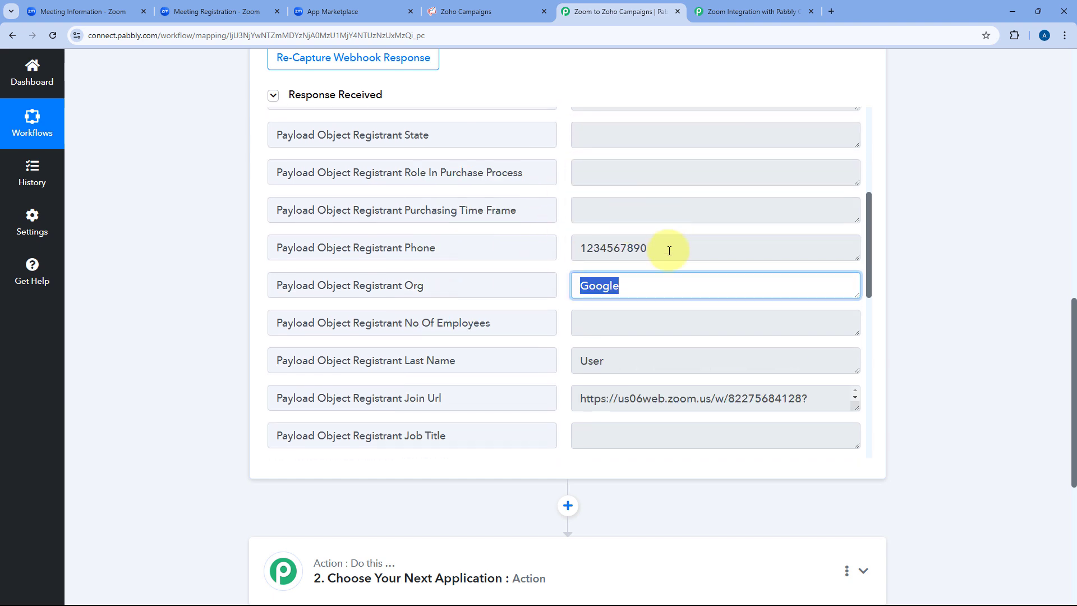
left_click_drag(678, 247, 553, 256)
scroll(558, 257, "down", 6)
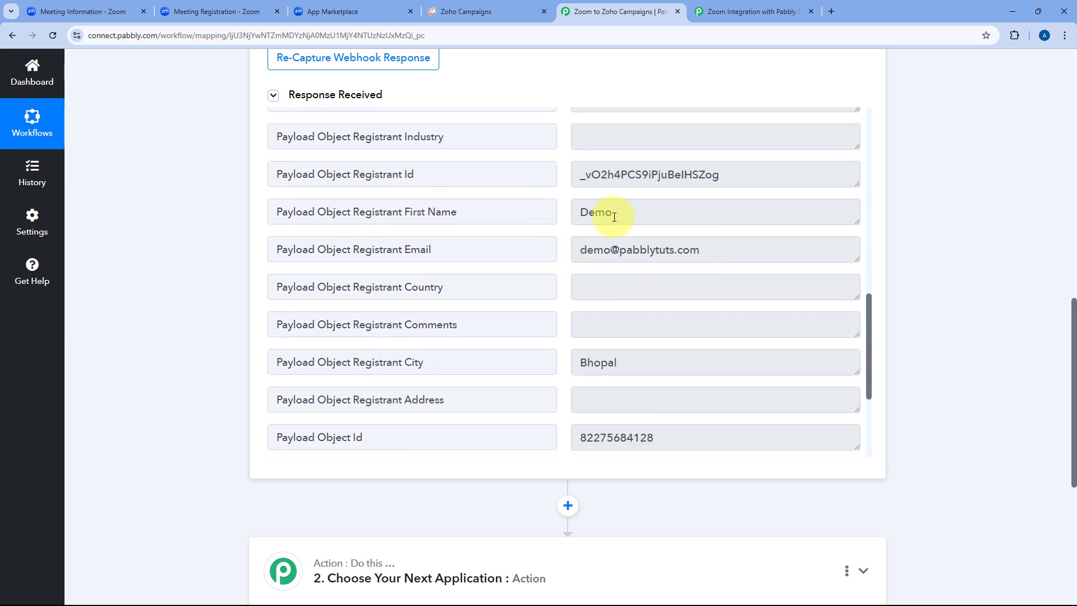
left_click(585, 213)
left_click_drag(585, 212, 550, 220)
scroll(604, 235, "down", 3)
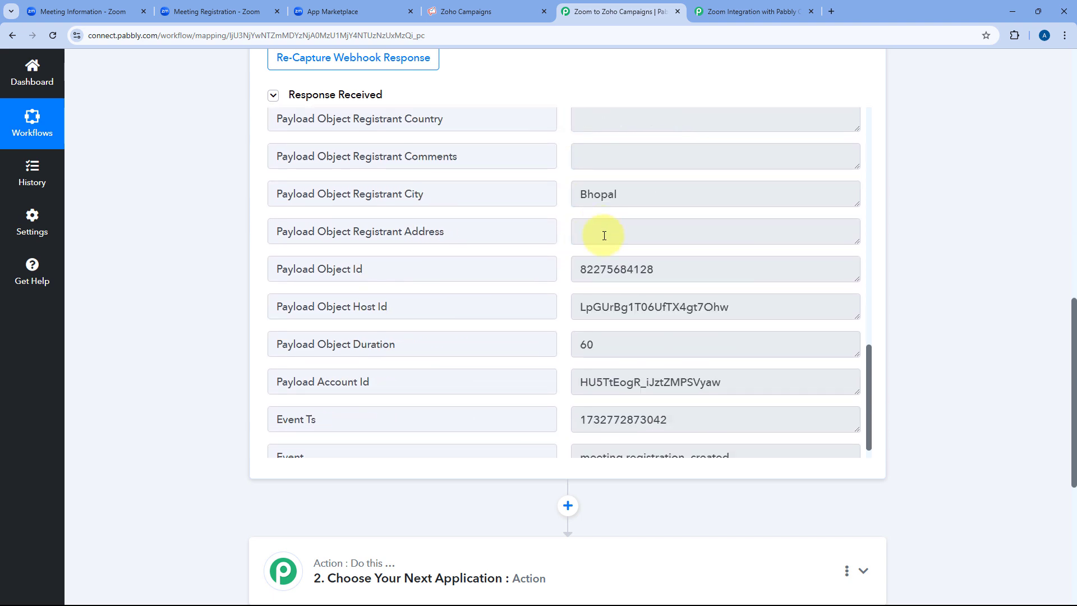
left_click_drag(643, 201, 557, 204)
scroll(570, 227, "down", 1)
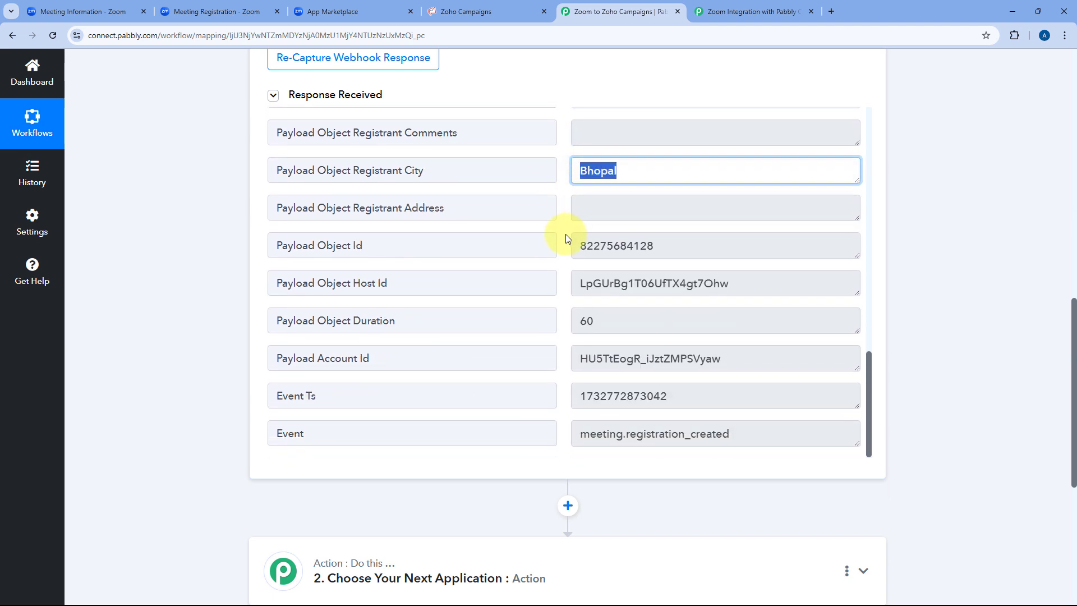
scroll(563, 269, "up", 10)
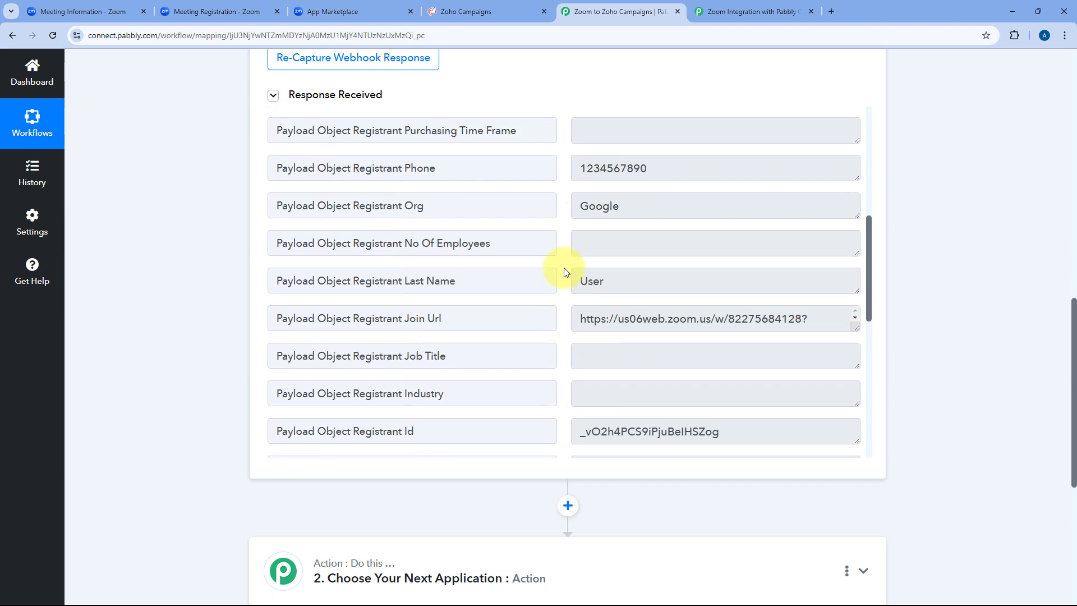
scroll(566, 272, "up", 3)
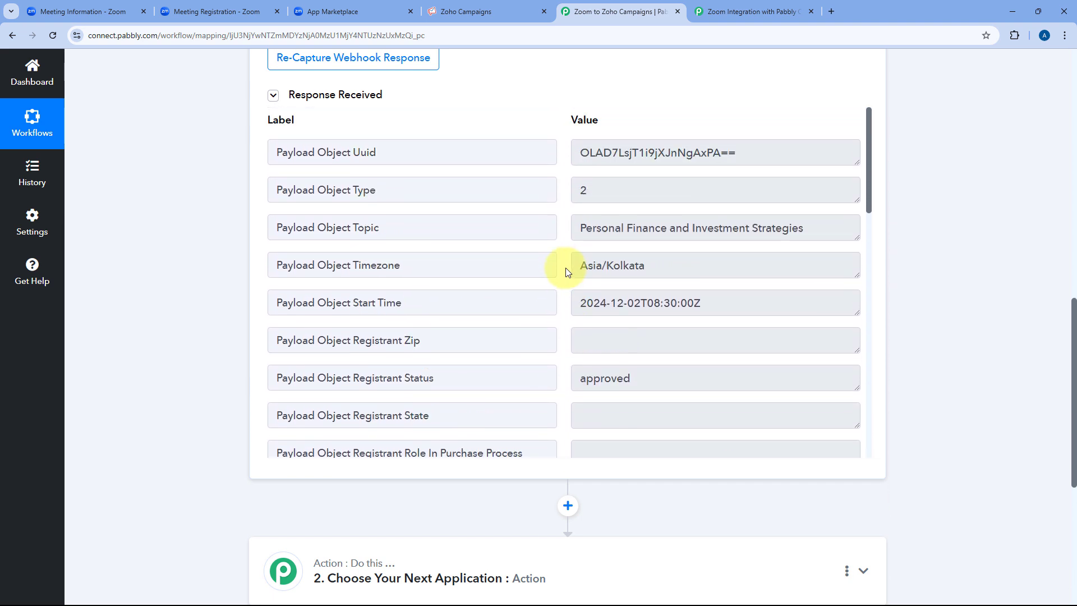
scroll(542, 223, "up", 2)
scroll(541, 224, "down", 1)
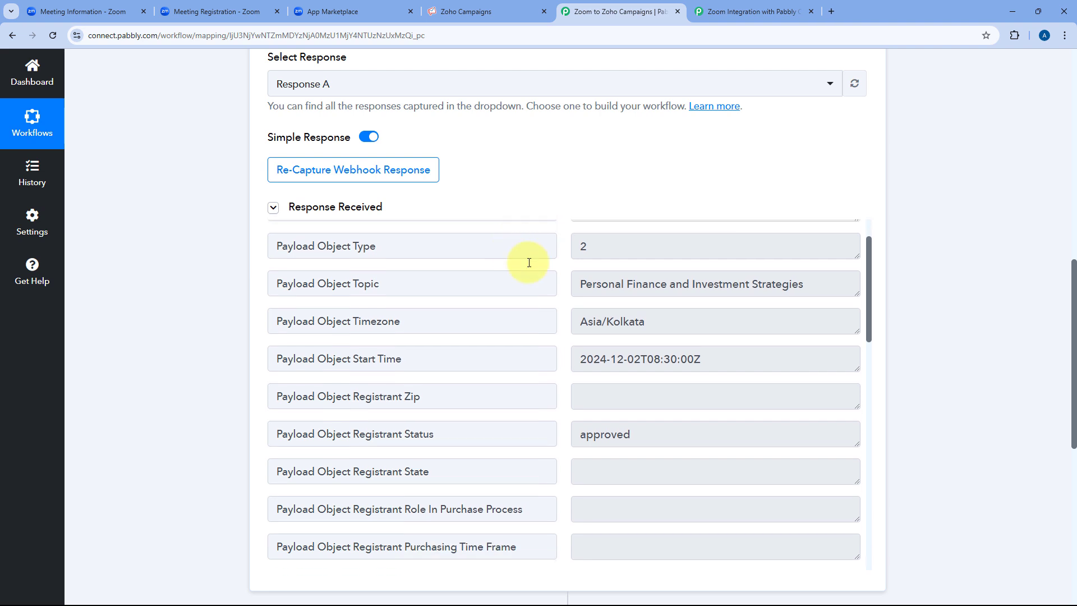
left_click_drag(579, 284, 805, 288)
left_click(644, 291)
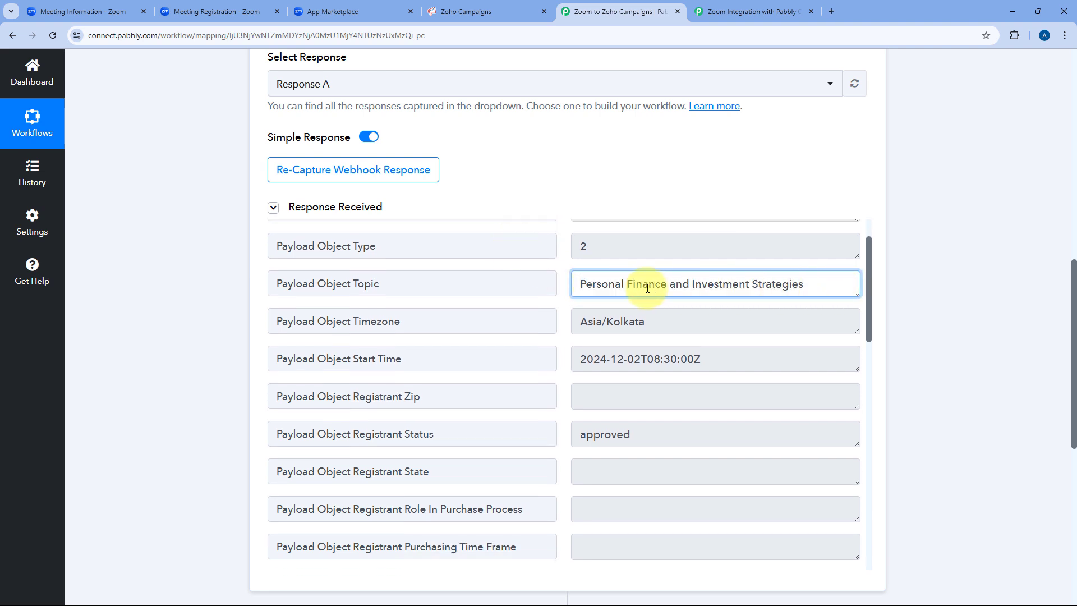
scroll(558, 310, "down", 4)
scroll(690, 276, "up", 1)
left_click_drag(702, 249, 559, 262)
left_click(559, 261)
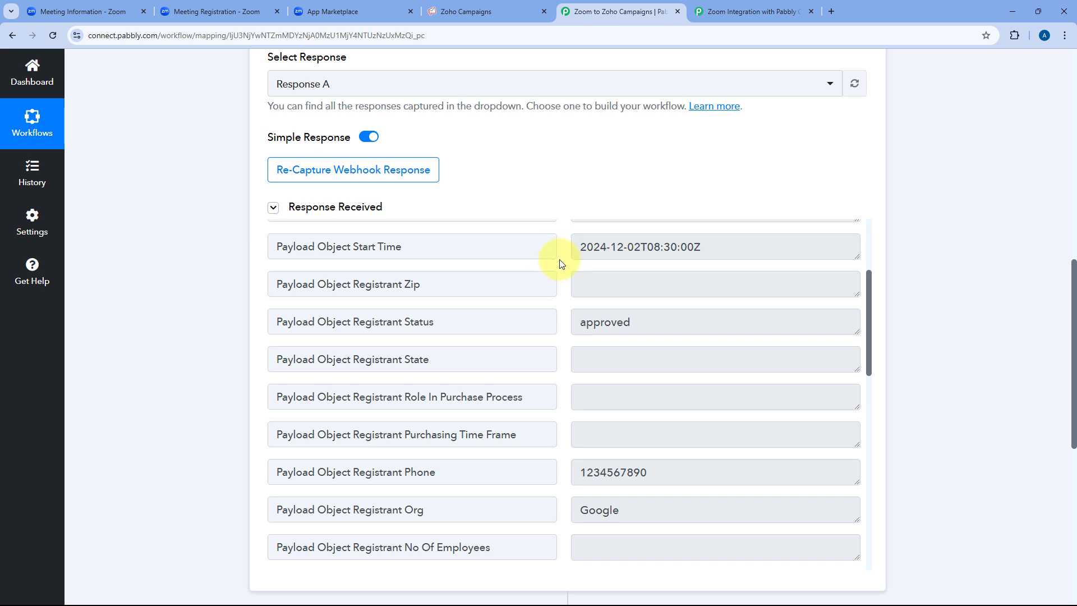
scroll(563, 268, "down", 10)
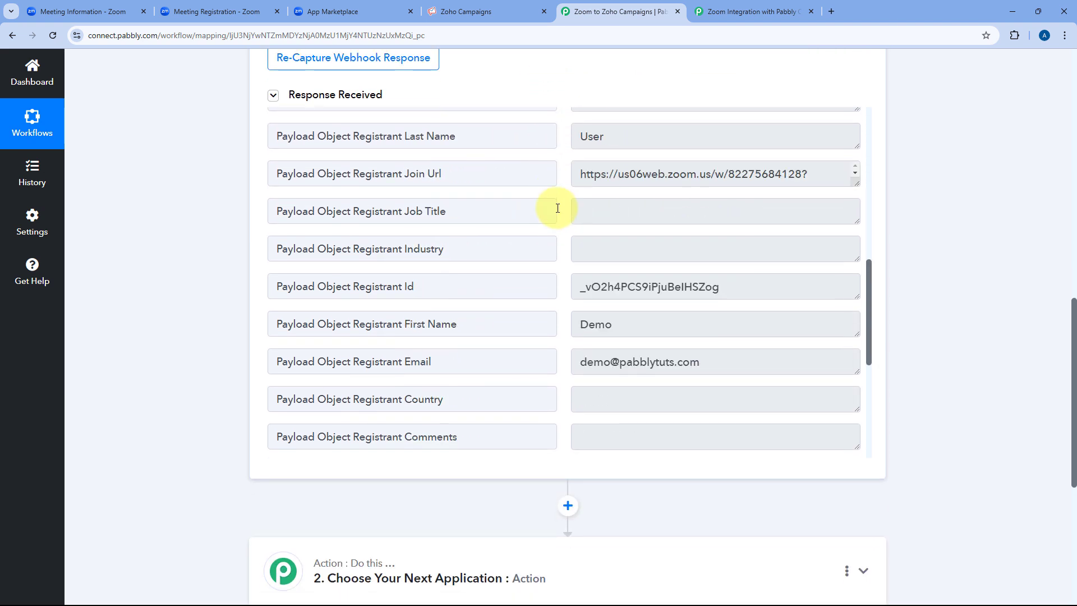
left_click_drag(714, 192, 558, 200)
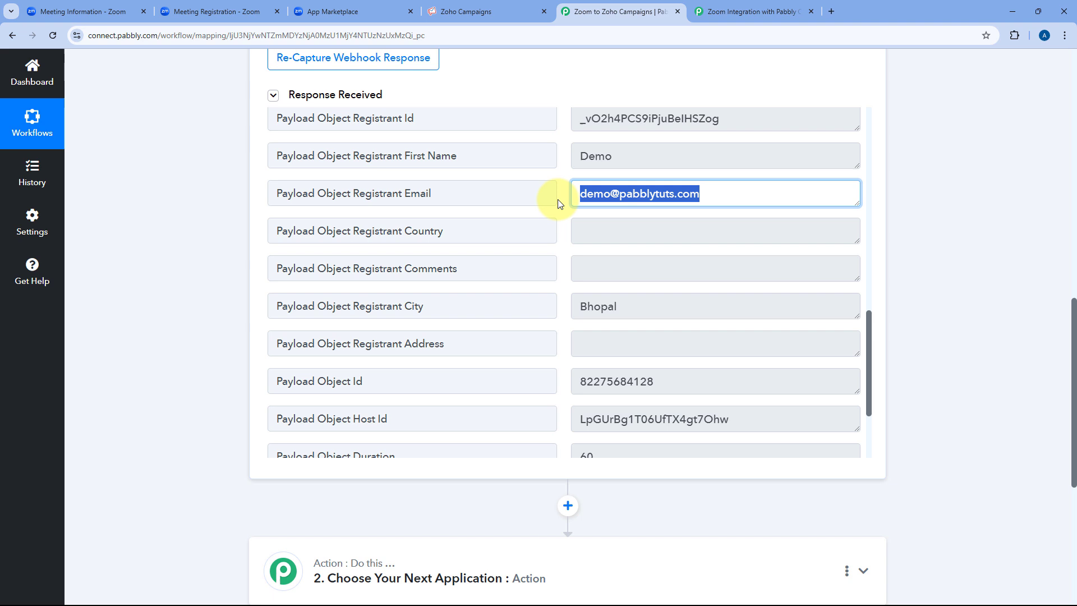
left_click(560, 229)
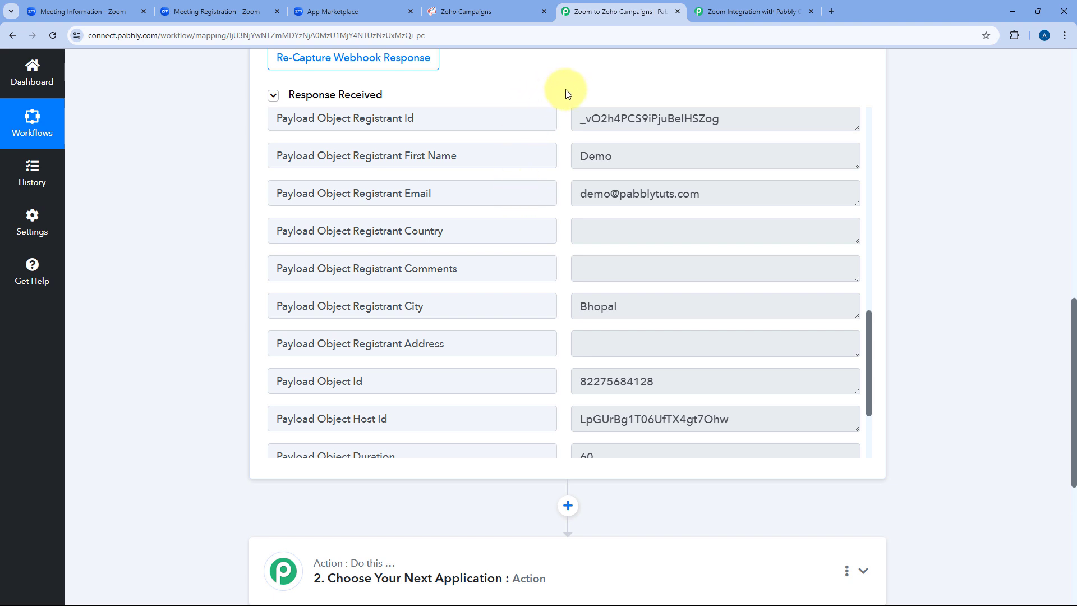
scroll(227, 327, "down", 6)
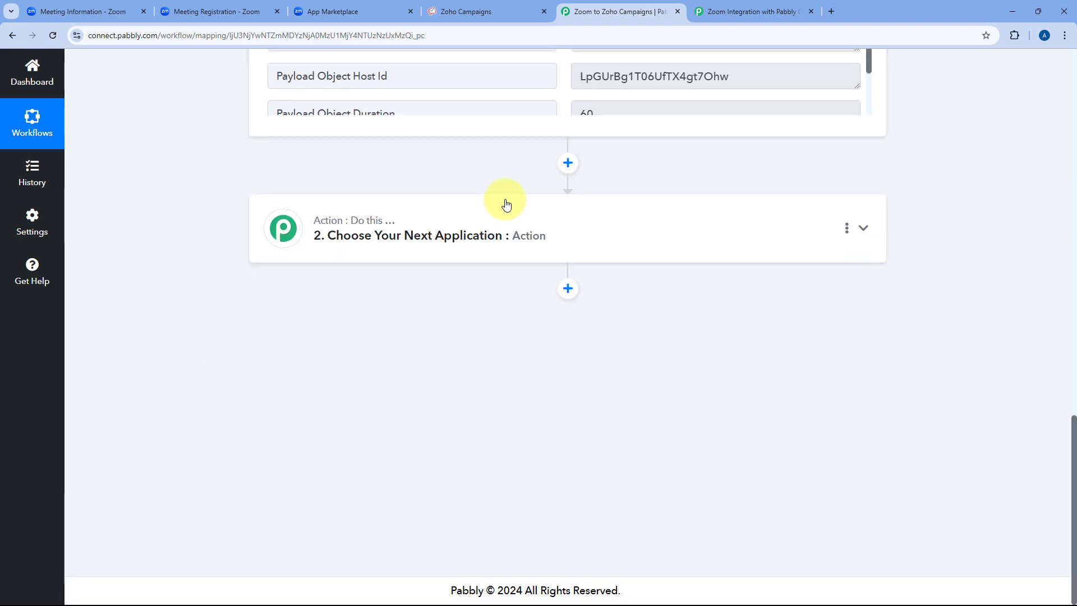
Set the action step to Zoho Campaigns with the Add/Update Subscriber event and begin connecting.
left_click(506, 205)
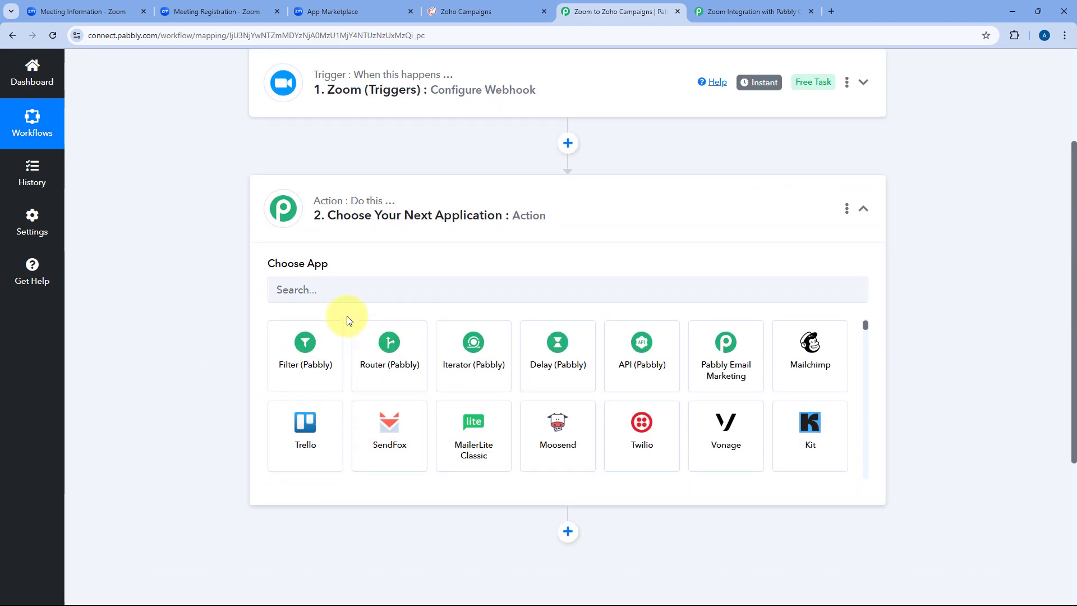
left_click(356, 285)
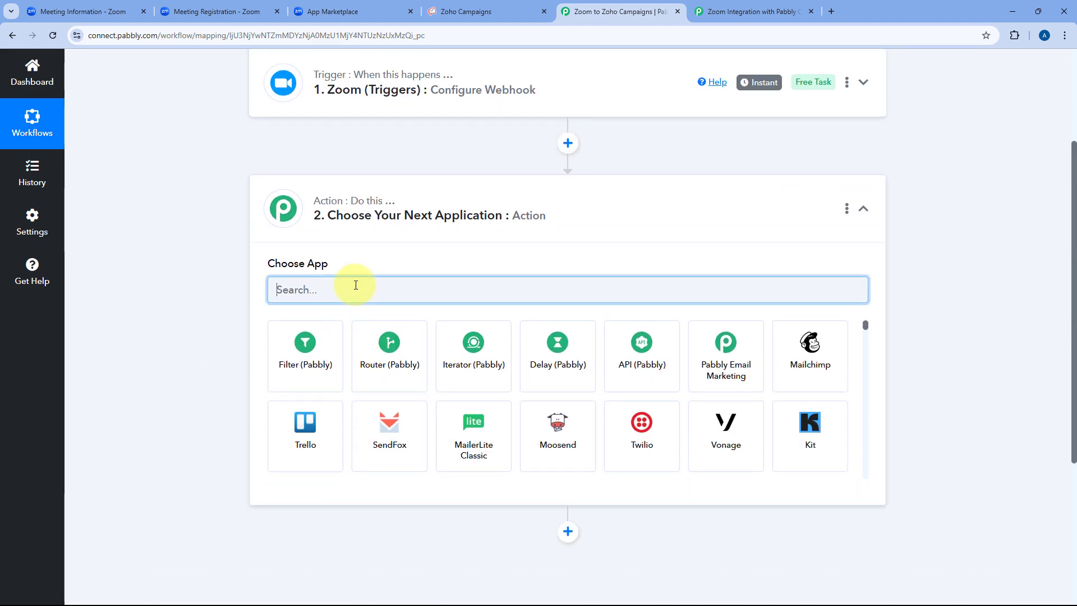
type("Zoho Cam")
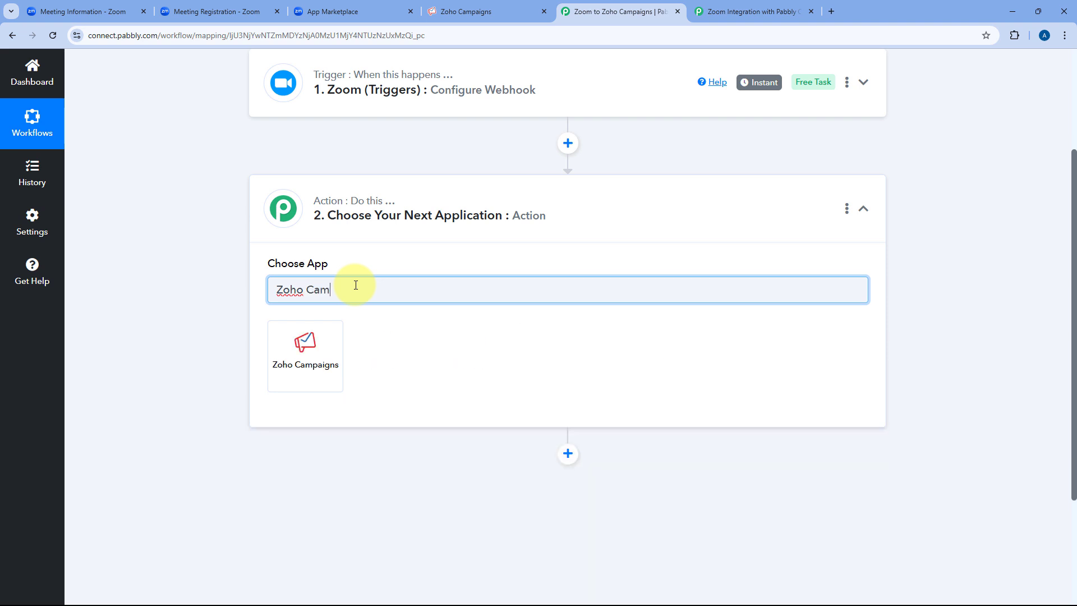
left_click(308, 346)
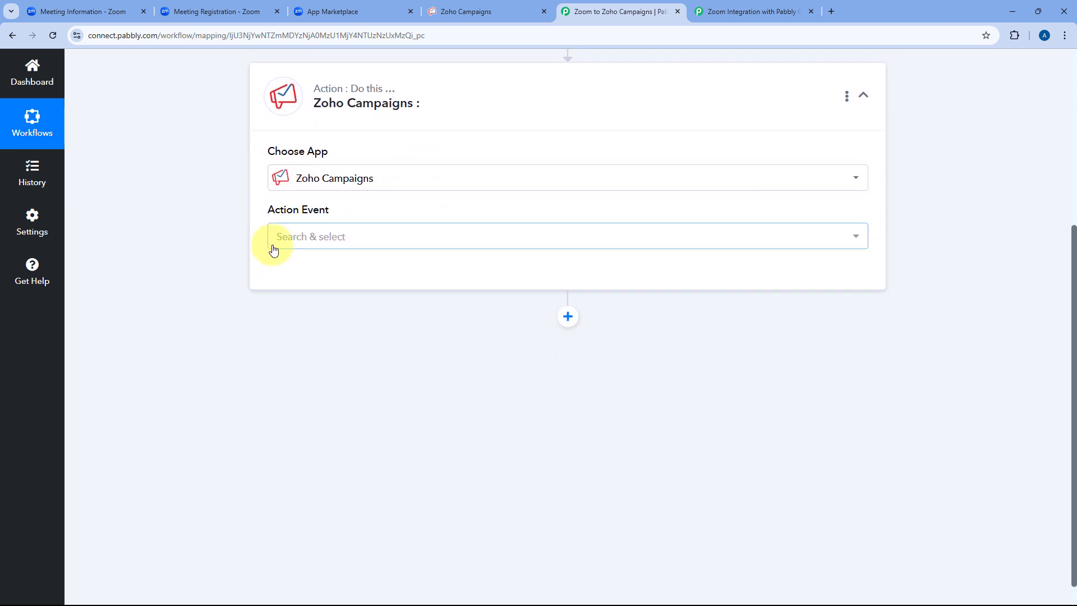
left_click(375, 238)
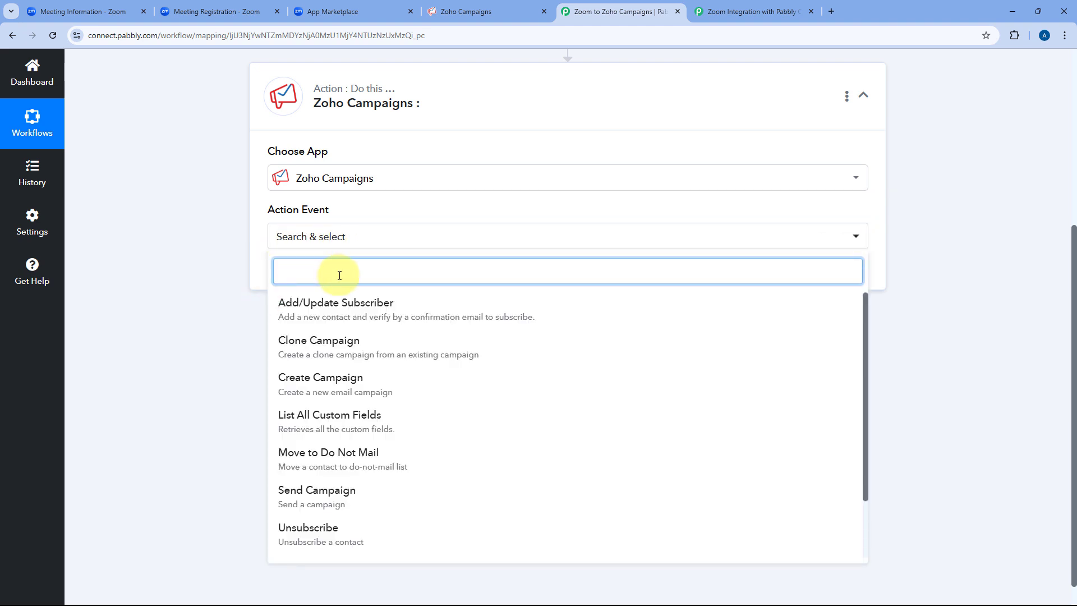
left_click(333, 311)
left_click(288, 274)
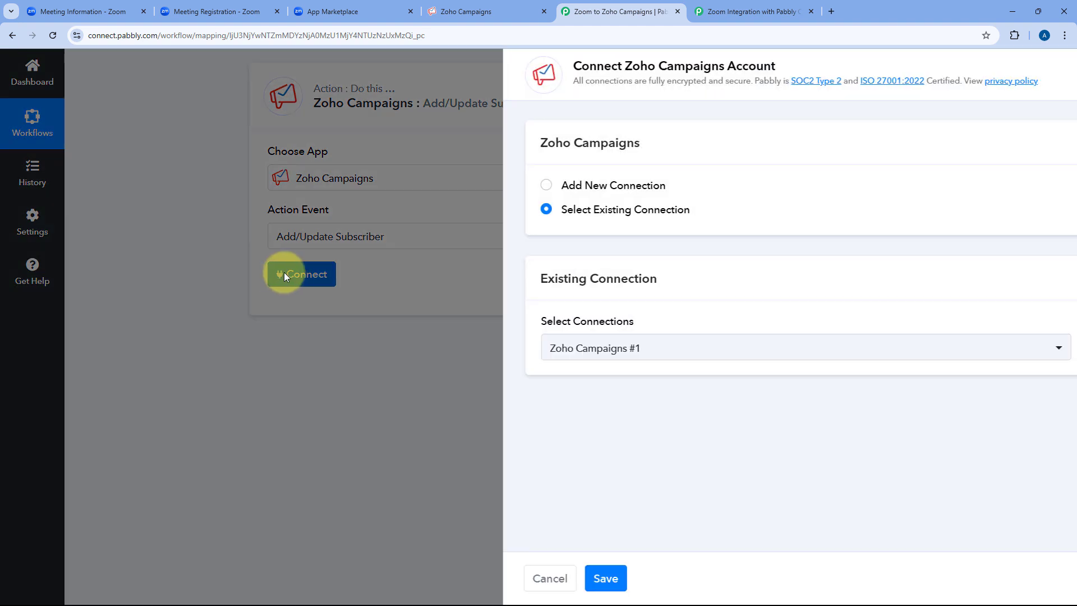
Add a new Zoho Campaigns connection and start authorising it up to the domain prompt.
left_click(498, 186)
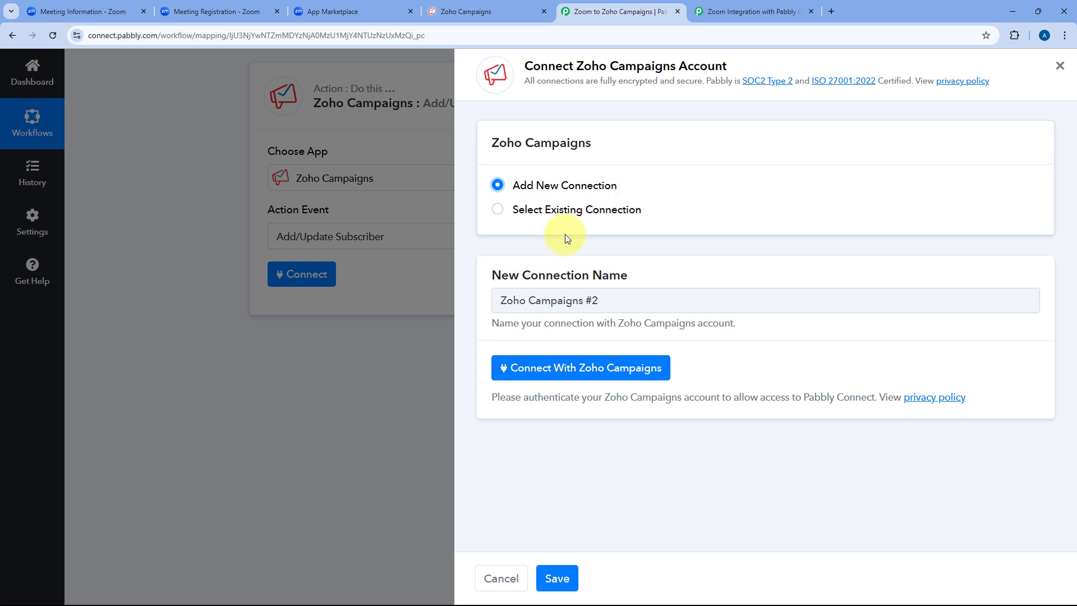
left_click(581, 373)
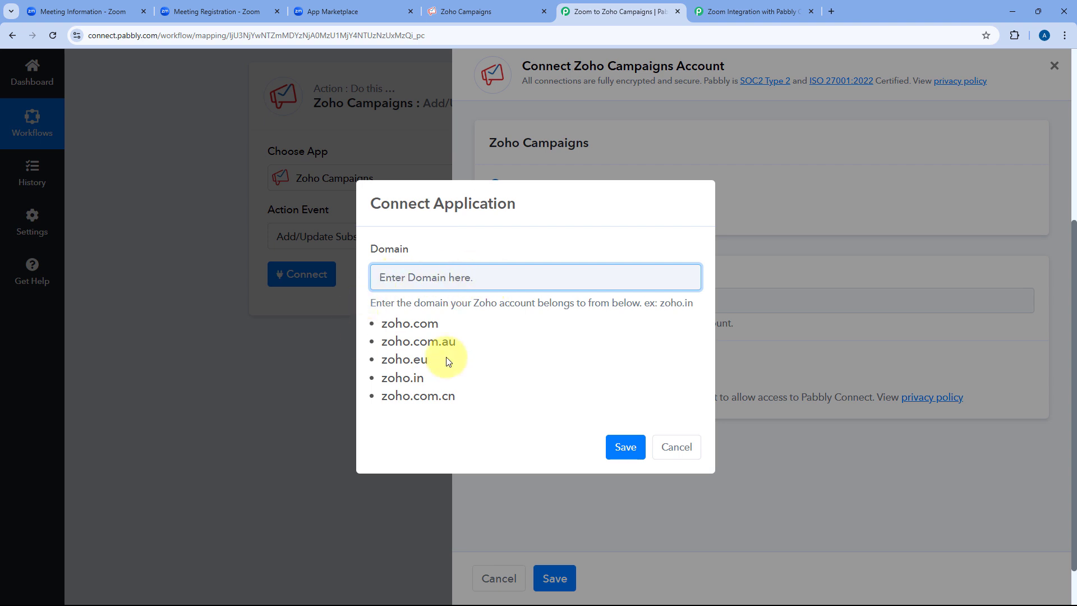
left_click_drag(383, 324, 461, 399)
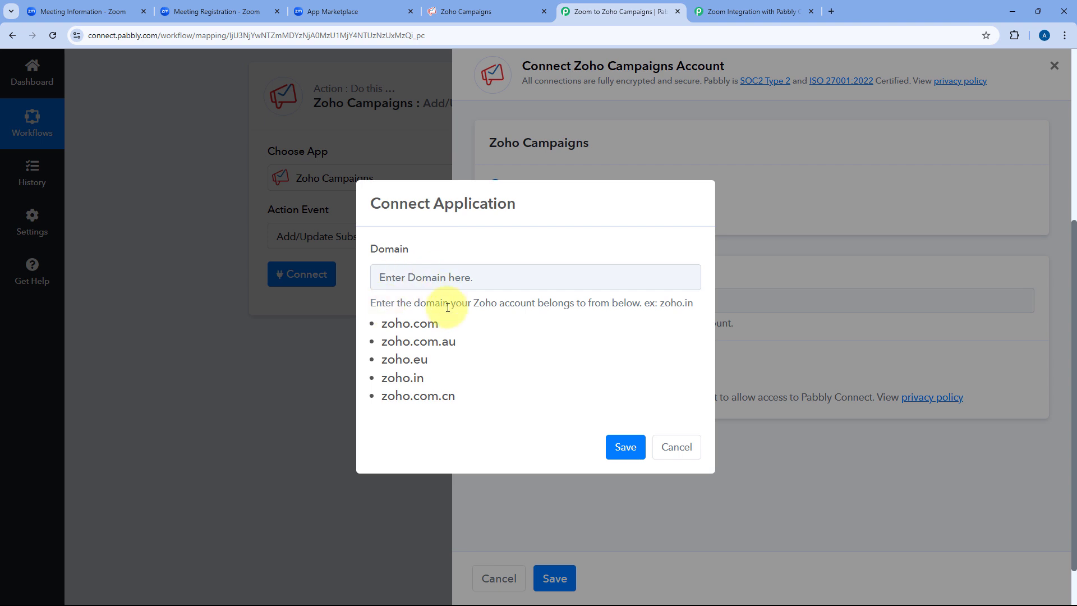
Copy 'zoho.in' from the Zoho Campaigns address bar into Pabbly's Domain field.
left_click(467, 11)
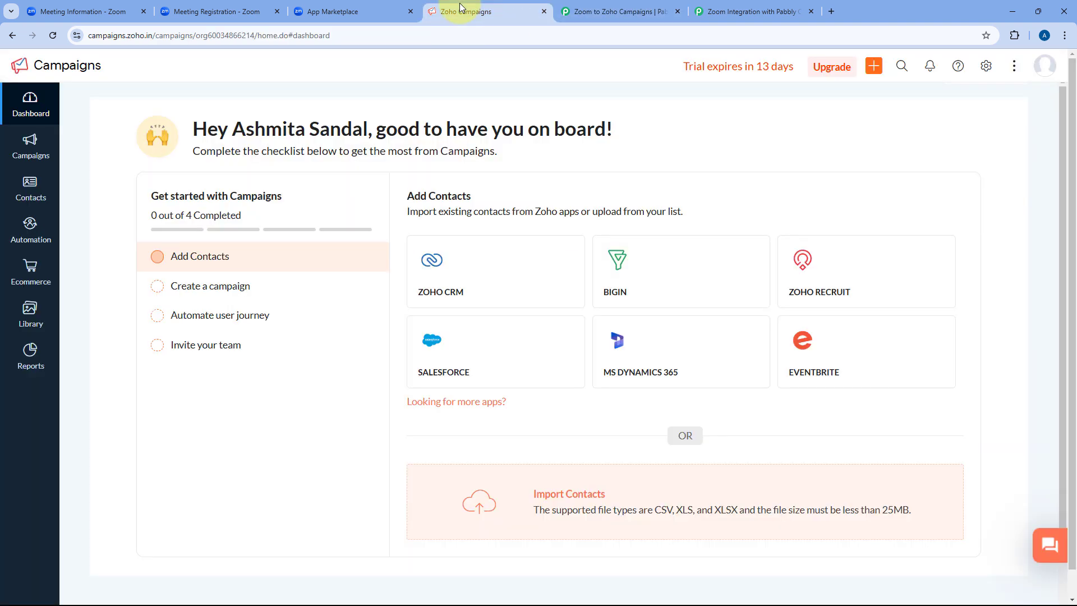
double_click(135, 38)
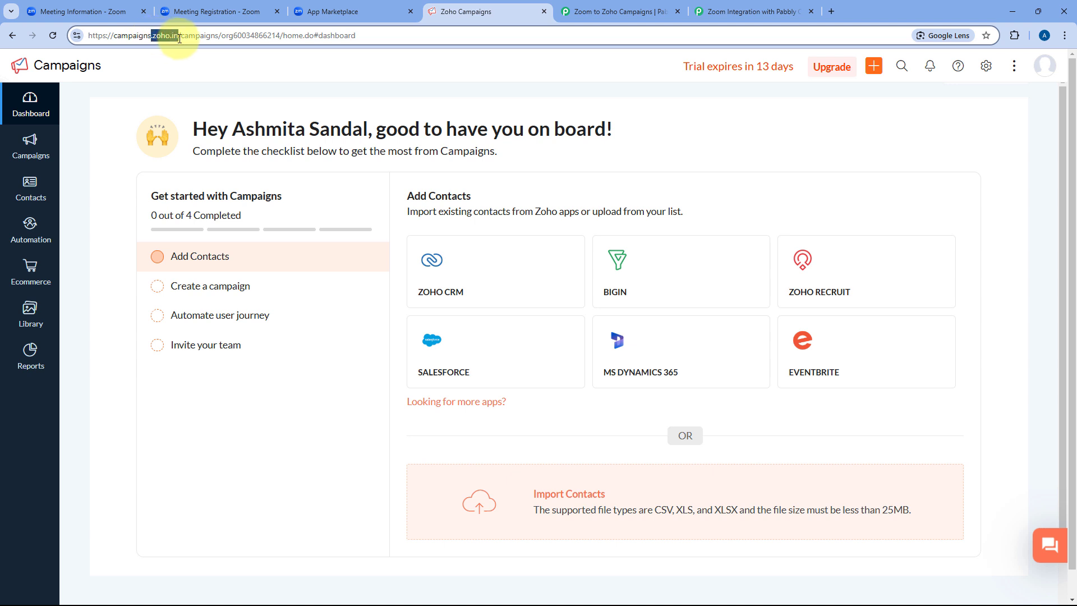
left_click(179, 37)
left_click_drag(154, 37, 180, 38)
right_click(173, 36)
left_click(211, 139)
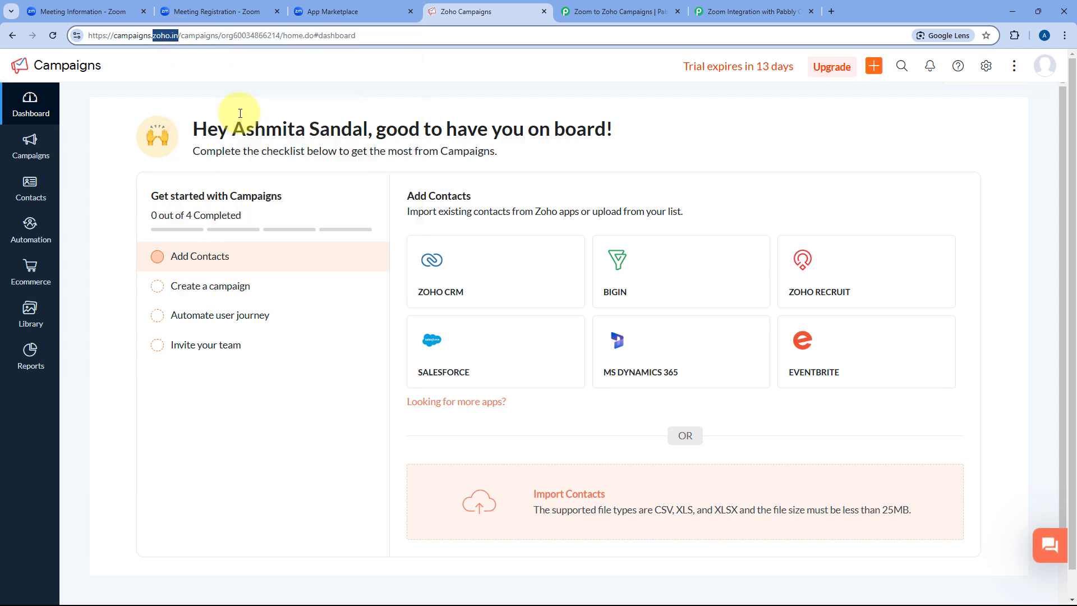
left_click(592, 12)
left_click(453, 277)
key("ctrl+v")
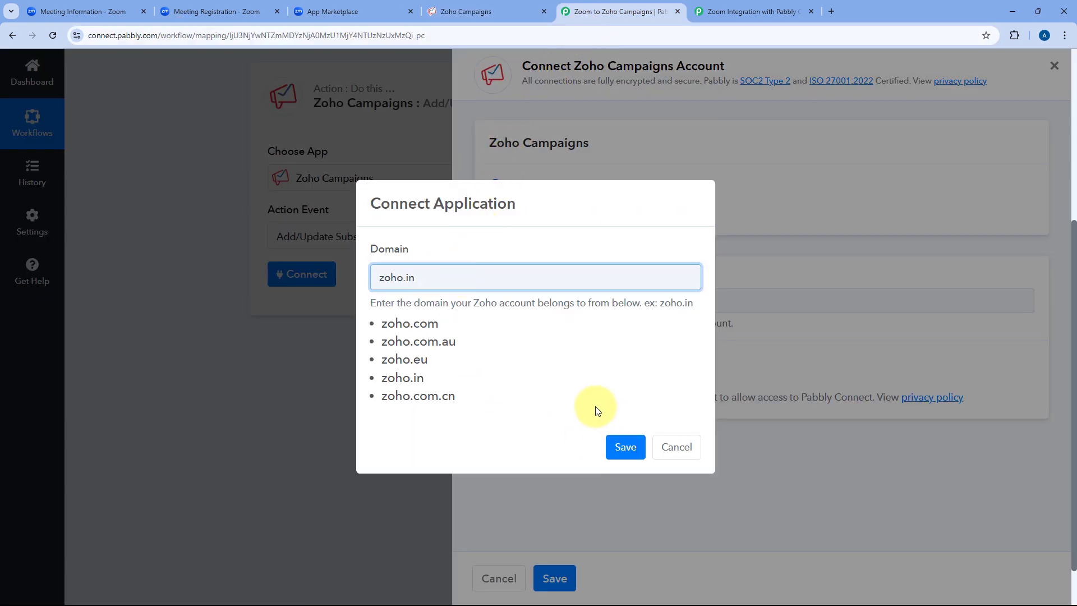
Save the zoho.in domain and accept Zoho's OAuth request to connect the account.
left_click(623, 446)
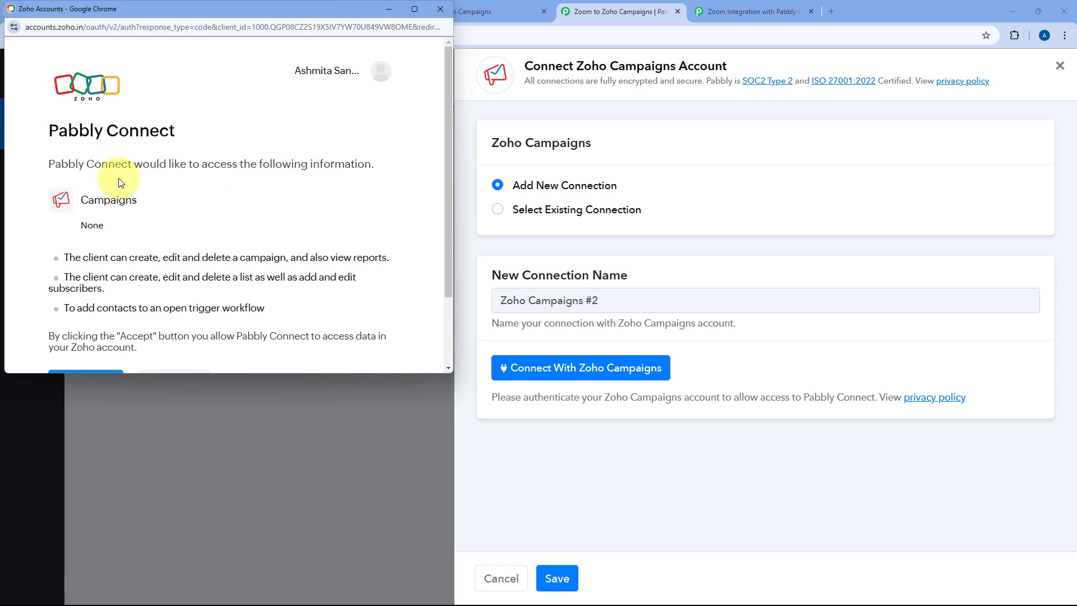
scroll(253, 191, "down", 3)
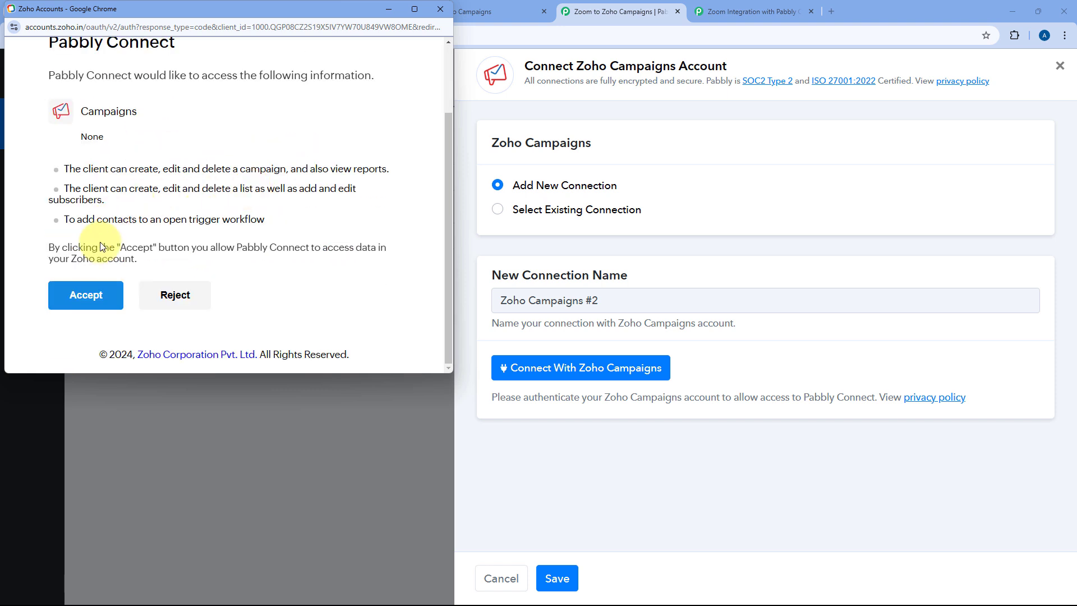
left_click(87, 302)
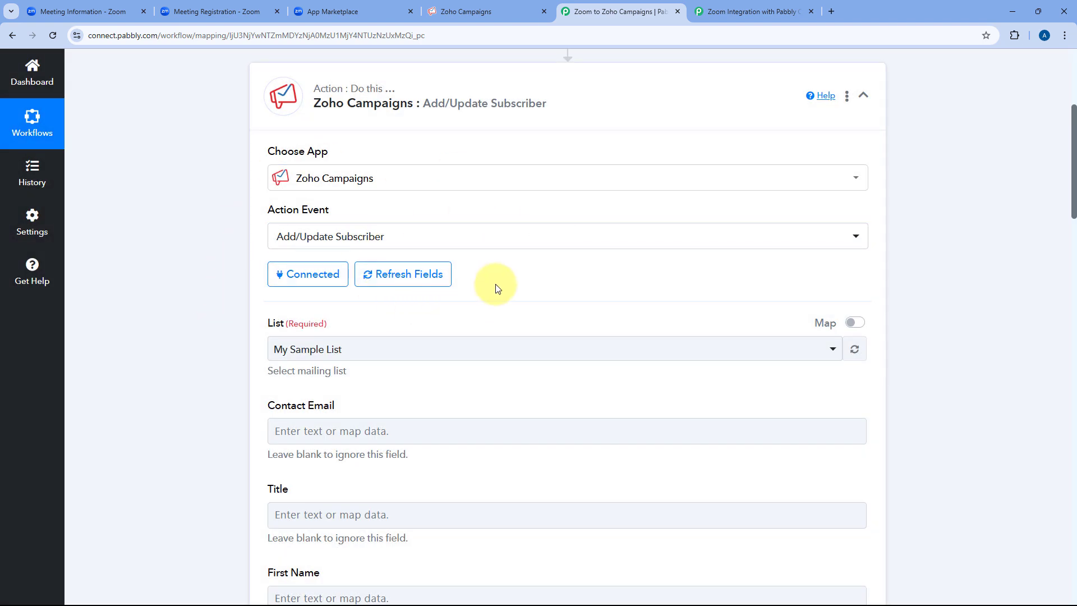
After checking the Zoho Campaigns dashboard, choose My Sample List in the action's List field.
scroll(499, 281, "down", 2)
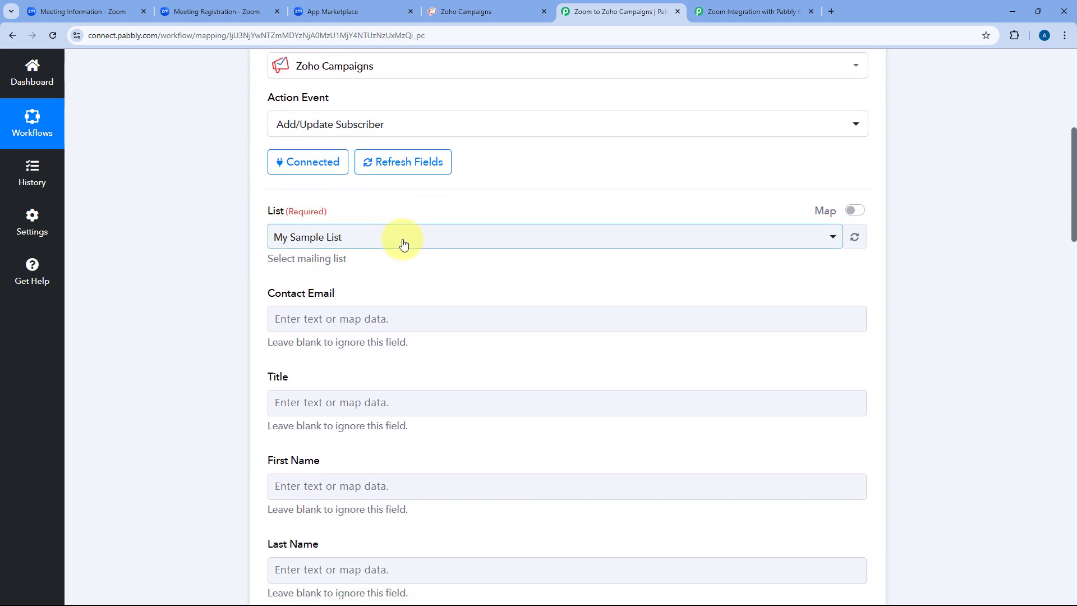
left_click(454, 10)
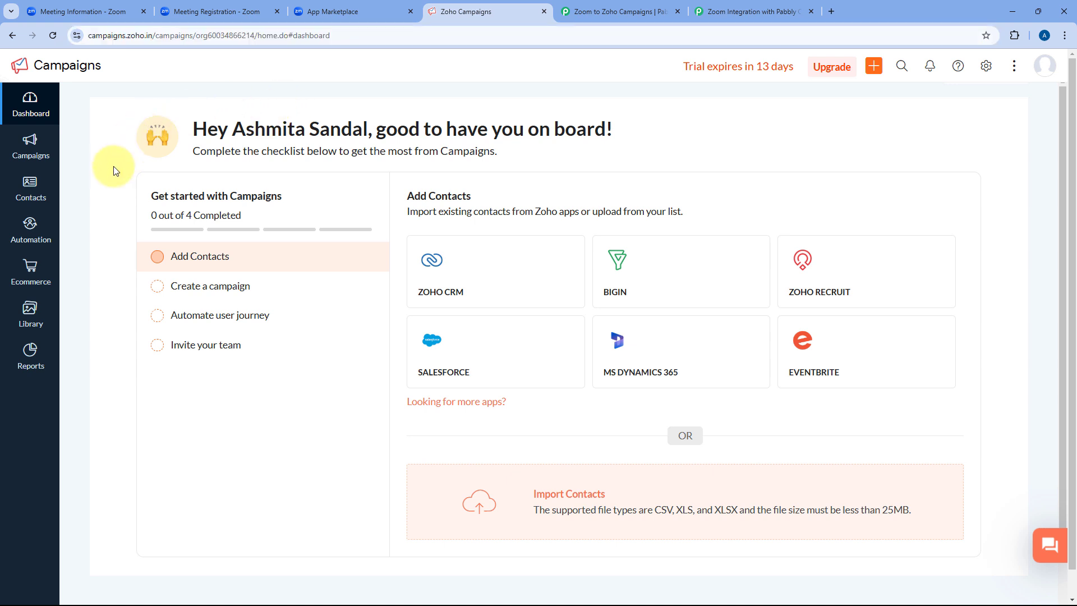
left_click(578, 11)
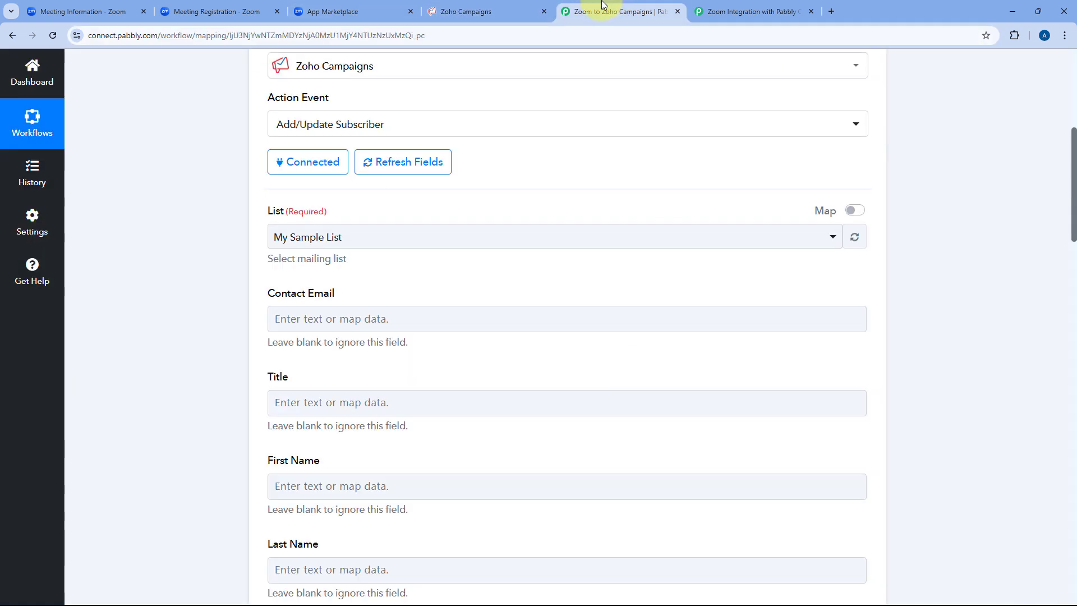
left_click(371, 236)
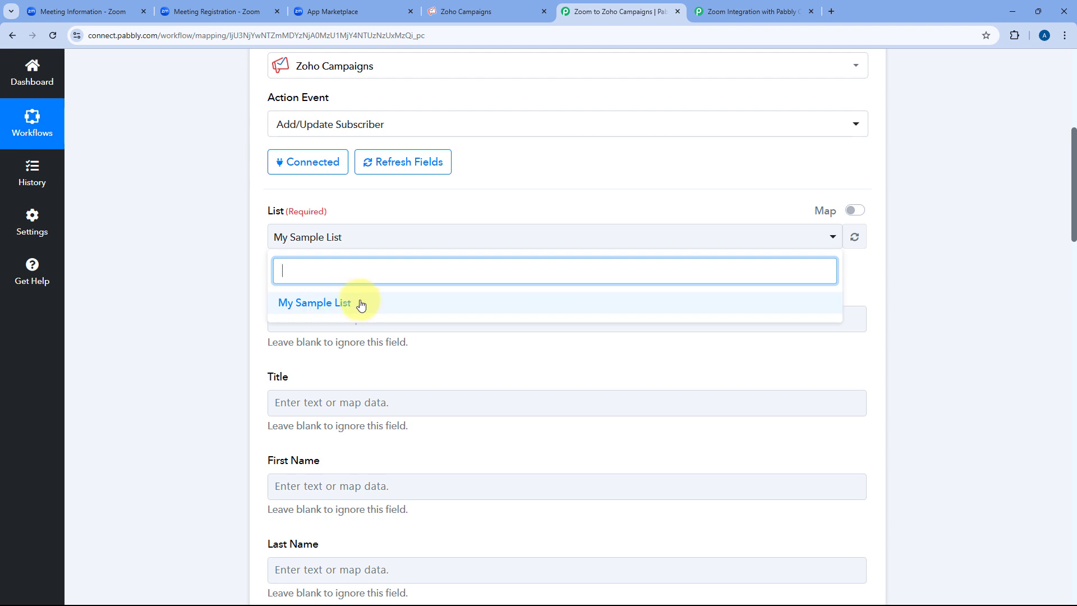
left_click(330, 303)
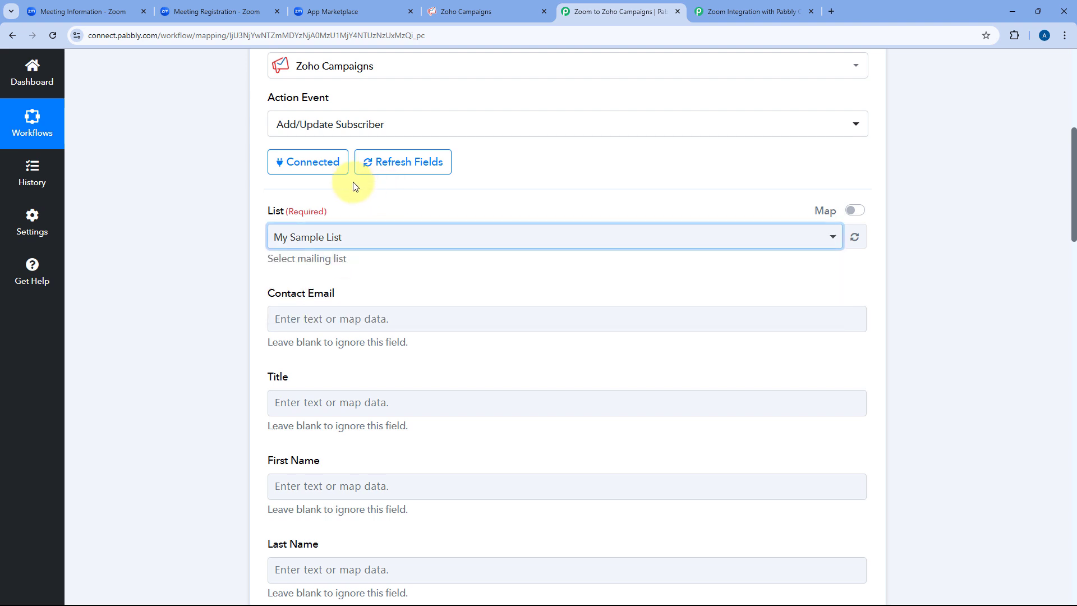
left_click(447, 205)
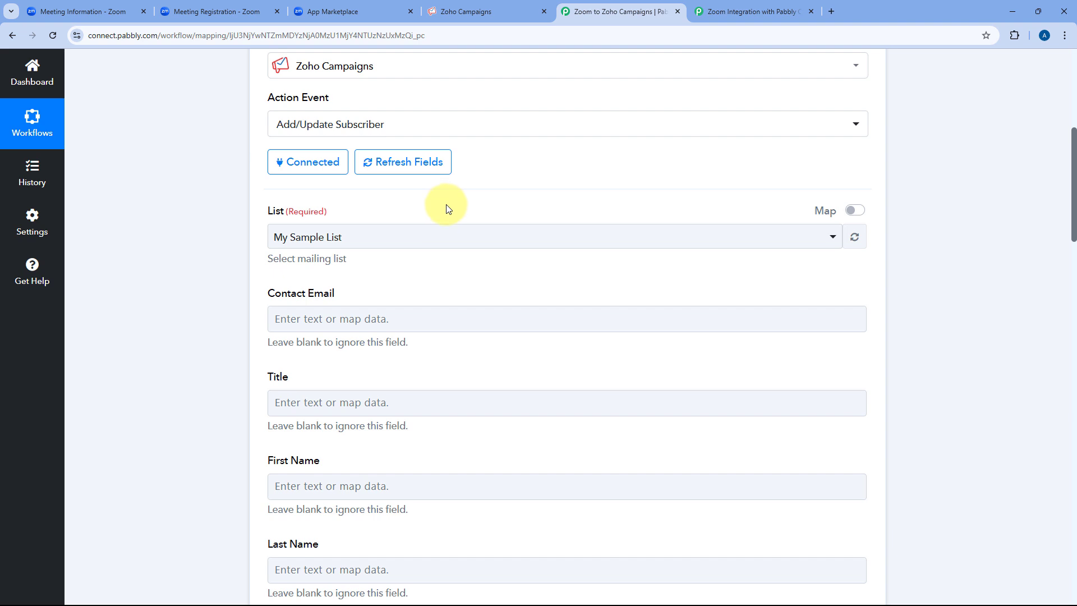
scroll(306, 167, "down", 2)
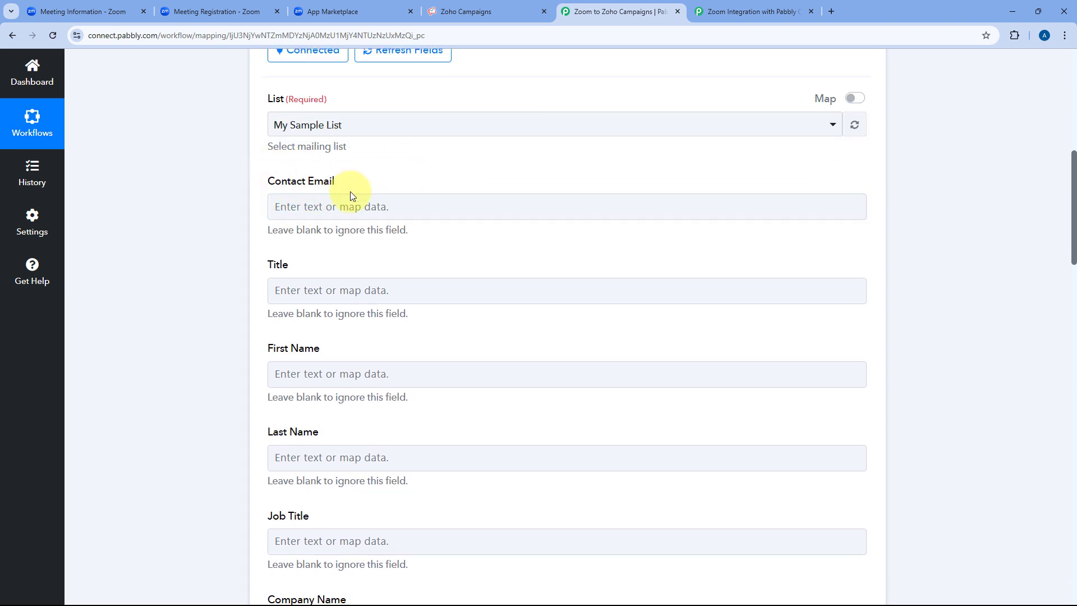
scroll(359, 213, "up", 2)
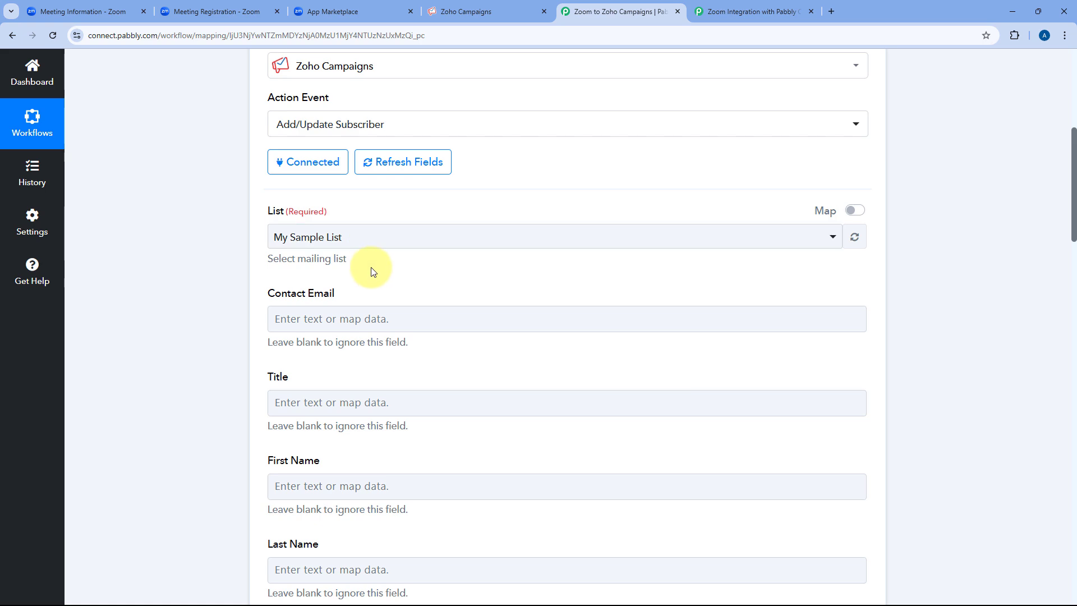
scroll(505, 275, "up", 5)
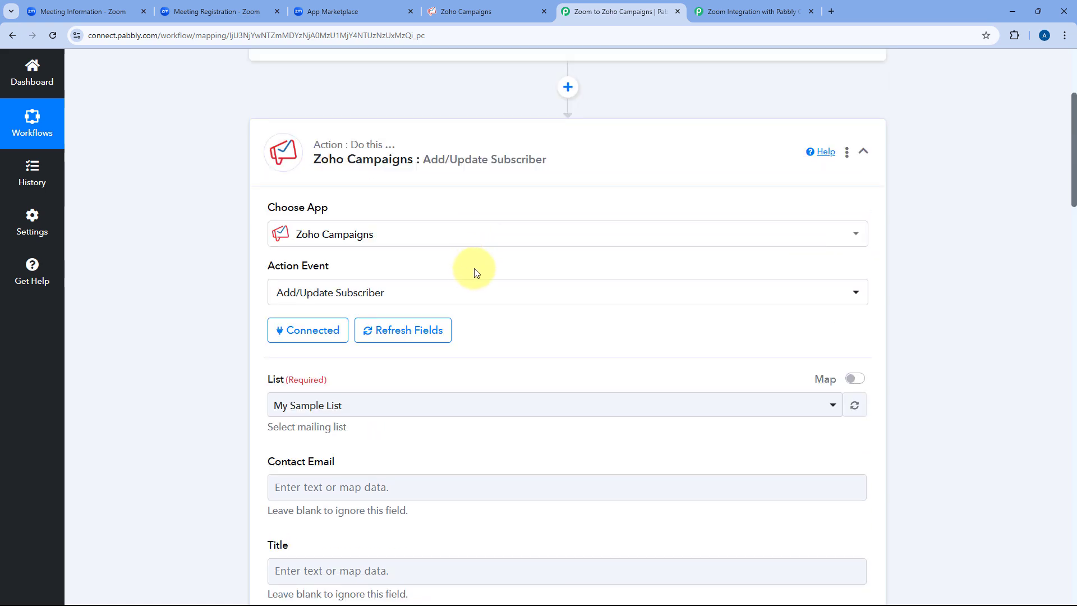
Expand the Zoom trigger and check the Registrant Email in its Response Received data.
left_click(537, 146)
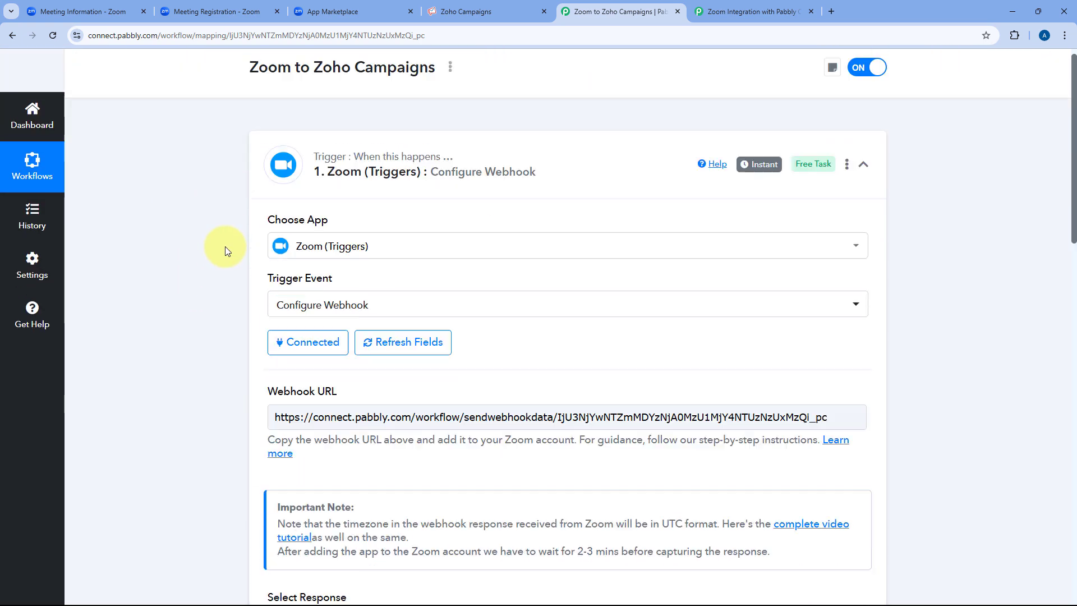
scroll(222, 213, "down", 3)
scroll(487, 300, "down", 8)
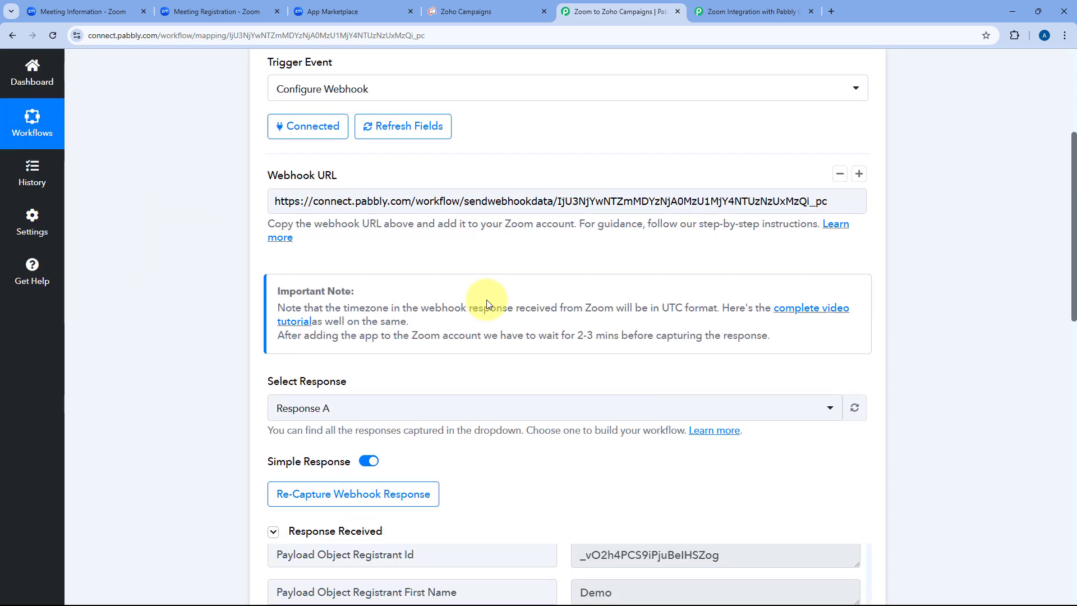
scroll(561, 214, "up", 2)
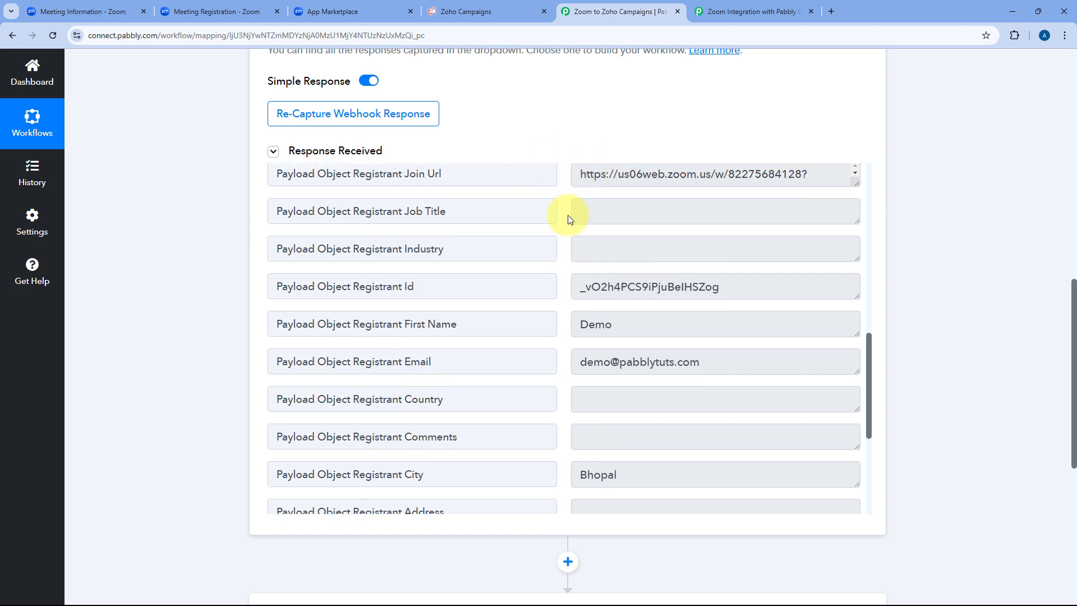
scroll(567, 185, "down", 2)
scroll(555, 231, "down", 1)
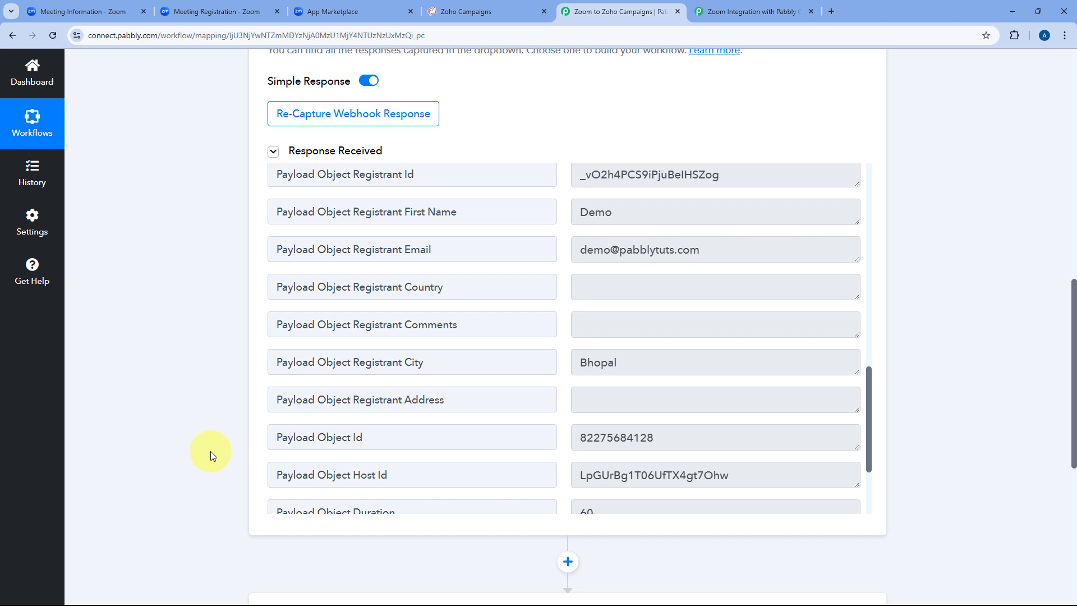
left_click(586, 247)
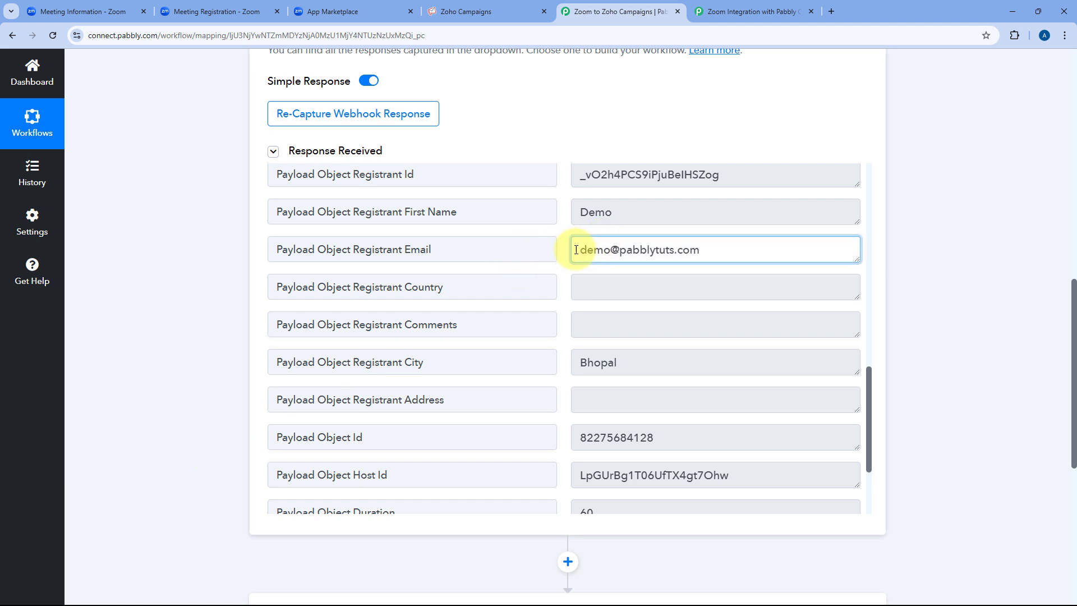
mouse_move(576, 250)
left_mouse_down()
mouse_move(714, 248)
mouse_move(584, 249)
mouse_move(569, 262)
left_mouse_up()
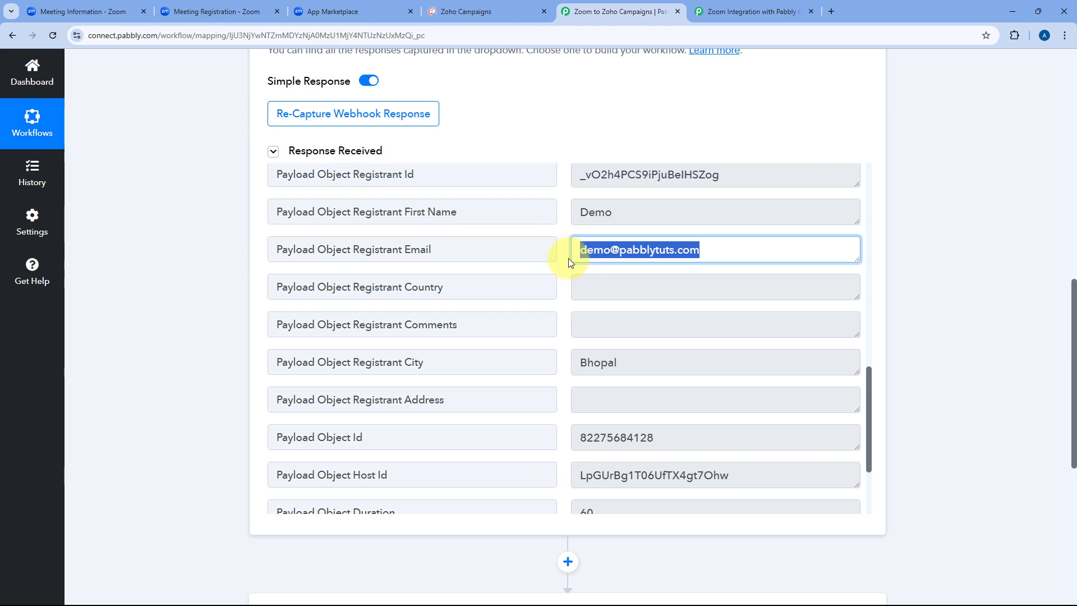
left_click(570, 262)
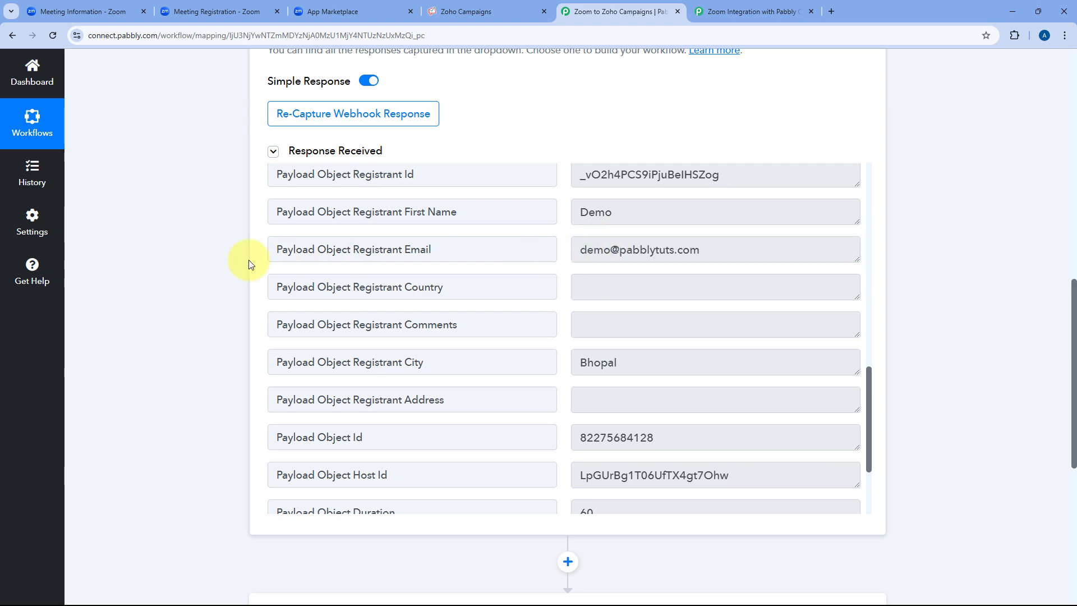
Expand the Zoho Campaigns action and bring up data-mapping choices for Contact Email.
scroll(176, 296, "down", 6)
left_click(490, 305)
scroll(493, 300, "down", 10)
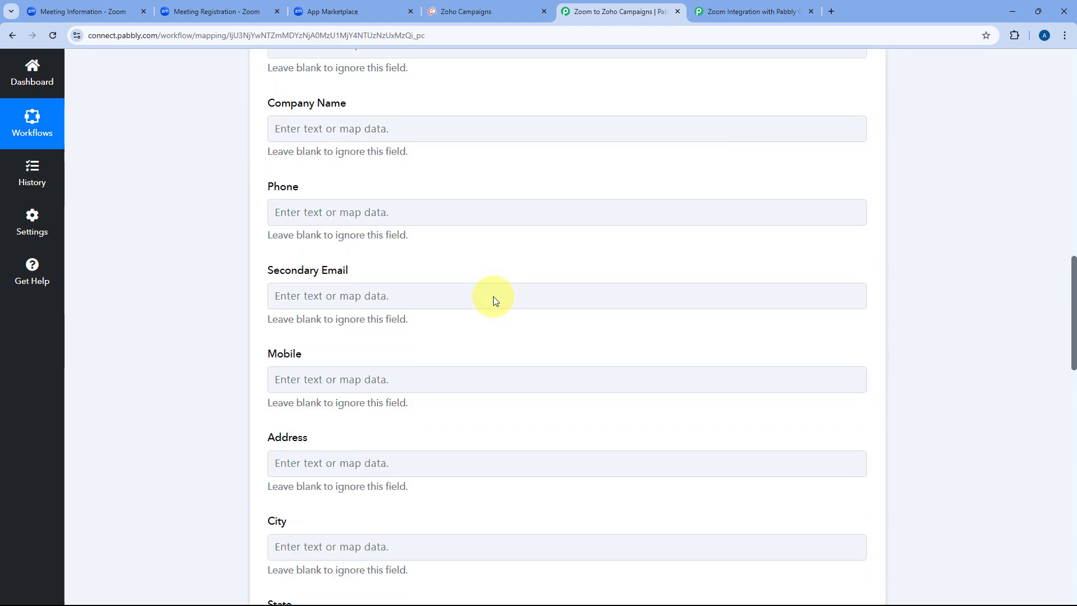
scroll(493, 300, "up", 13)
scroll(364, 275, "down", 4)
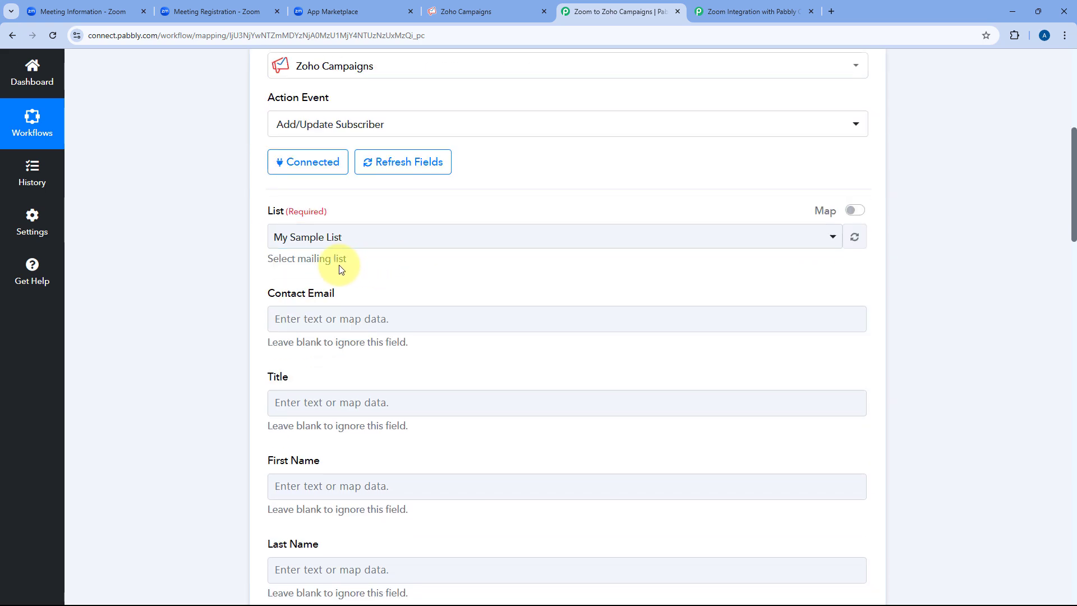
scroll(217, 279, "down", 2)
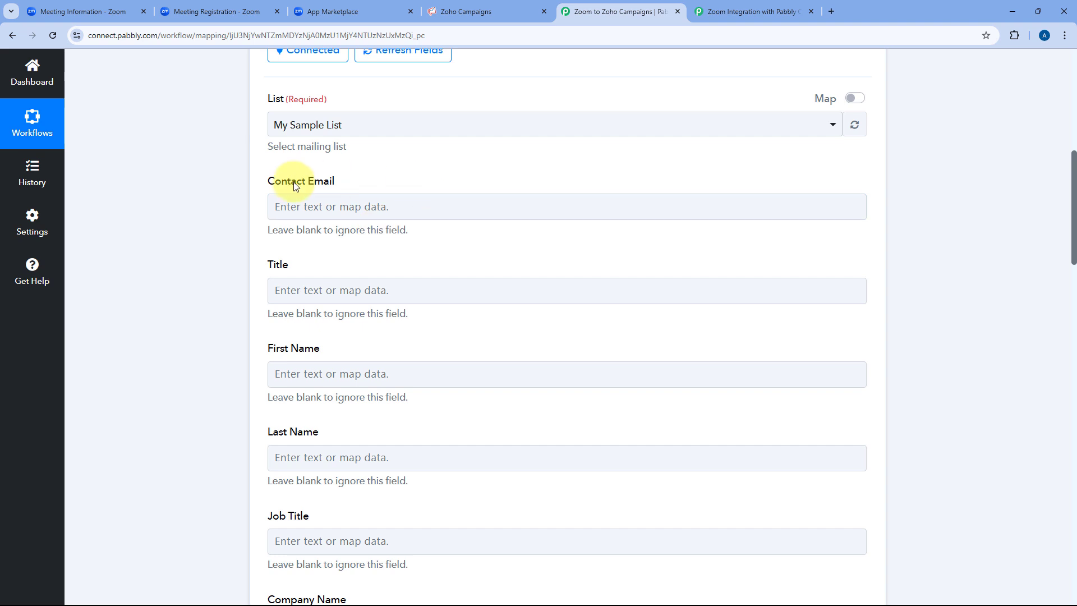
left_click(294, 205)
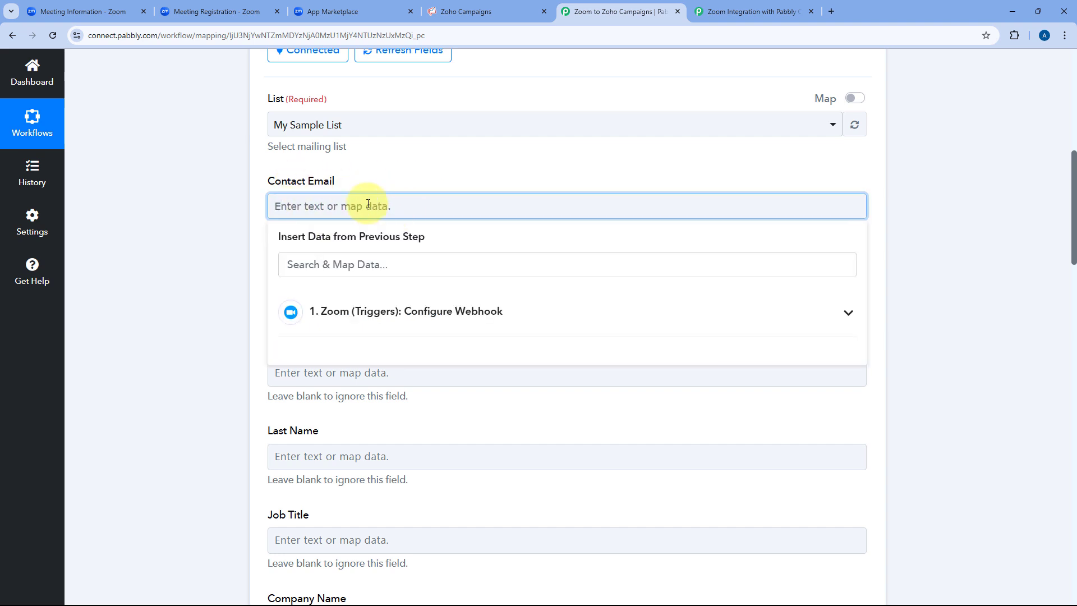
Map the Zoom webhook's Payload Object Registrant Email into Contact Email.
left_click(451, 310)
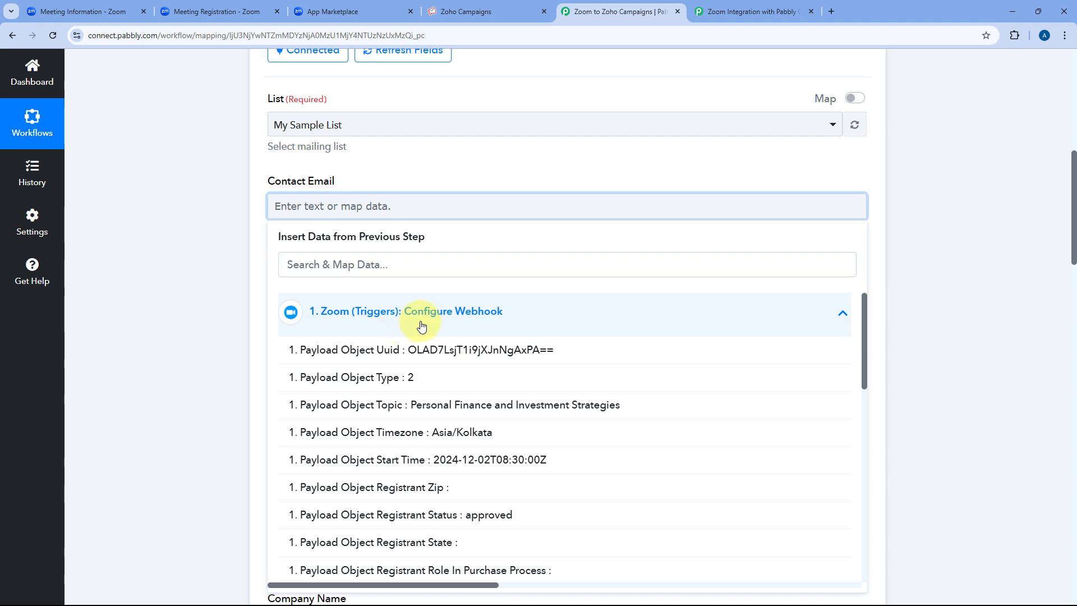
scroll(402, 327, "down", 7)
scroll(423, 352, "down", 2)
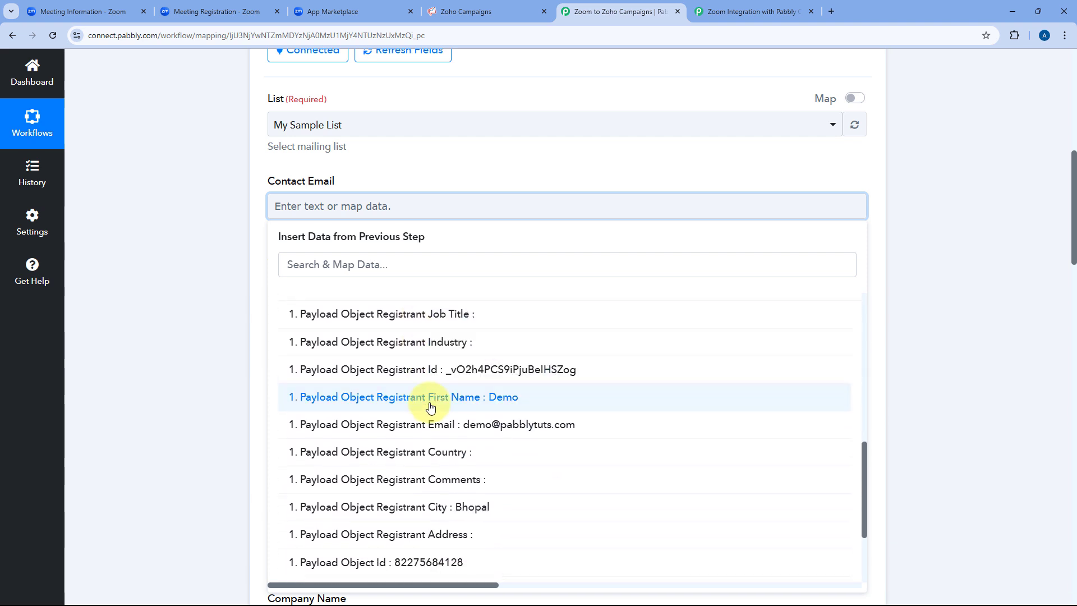
left_click(462, 432)
left_click(490, 156)
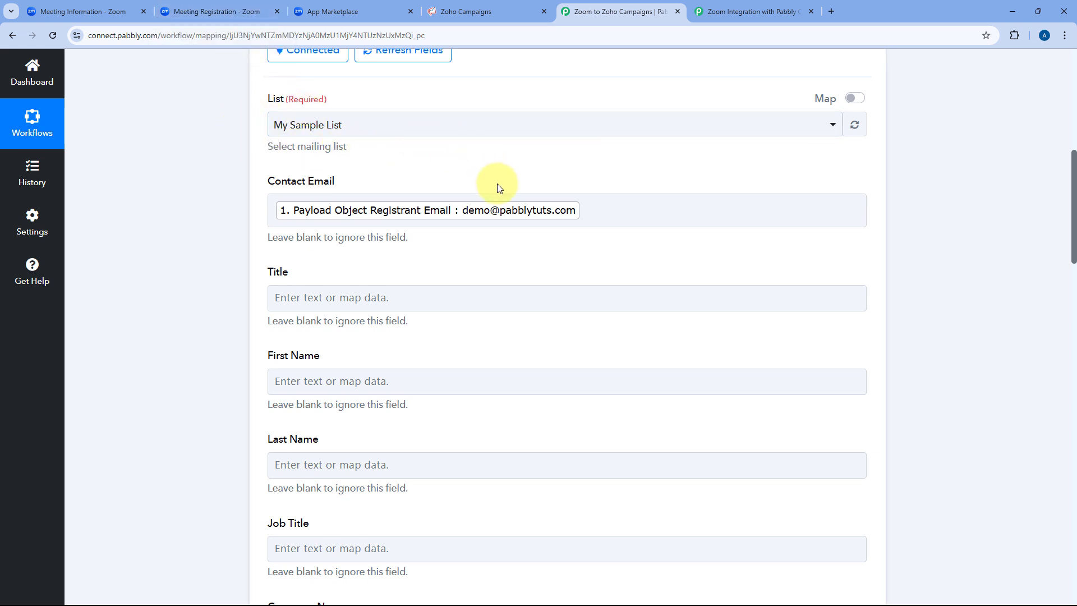
left_click(526, 199)
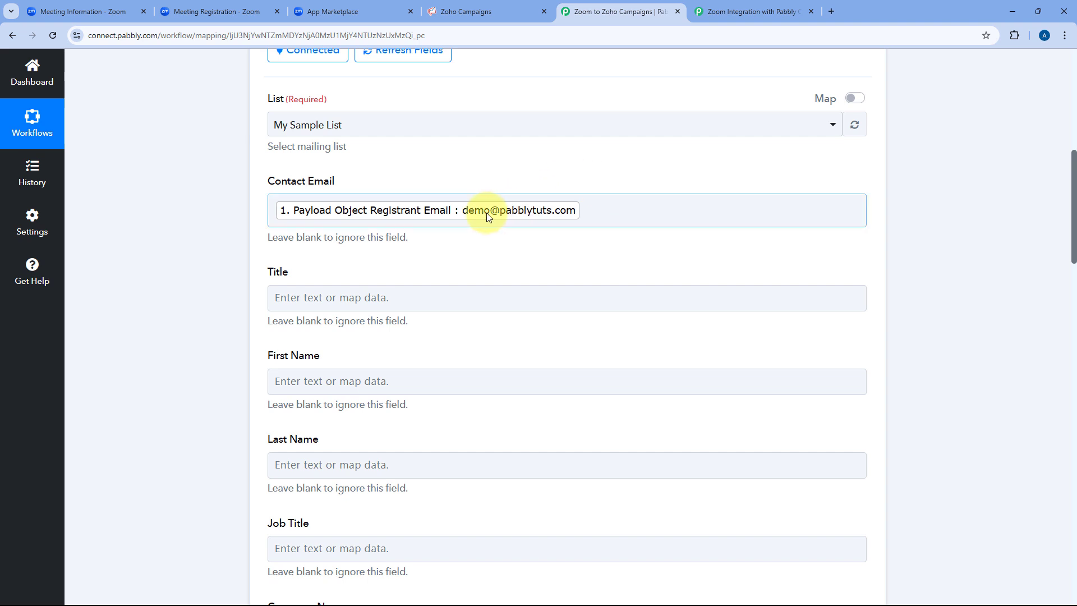
scroll(486, 213, "down", 1)
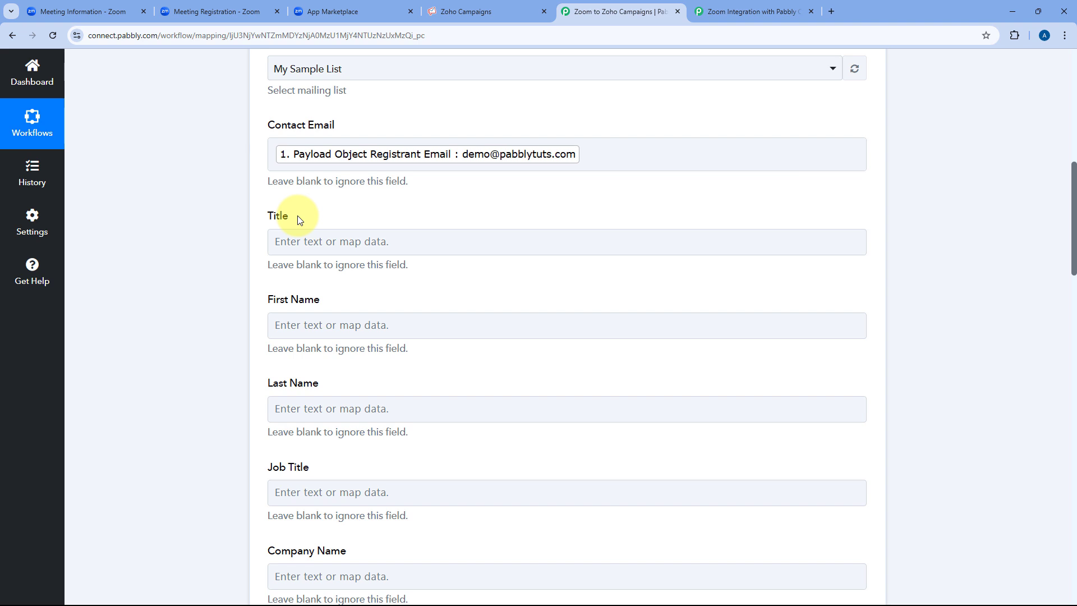
Map the Zoom registrant's first name into First Name.
scroll(228, 235, "down", 1)
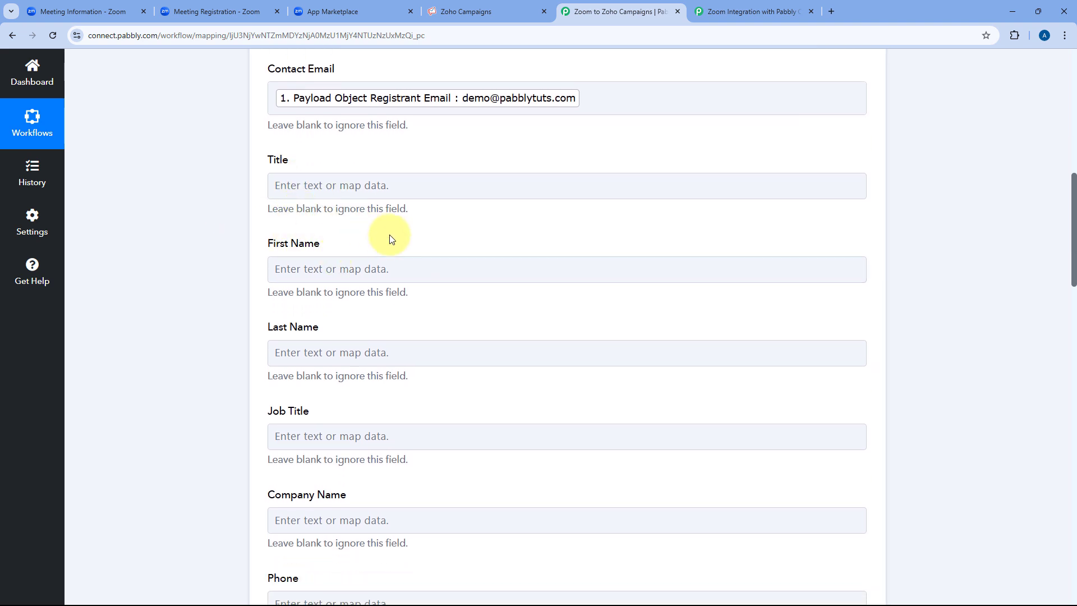
left_click(283, 269)
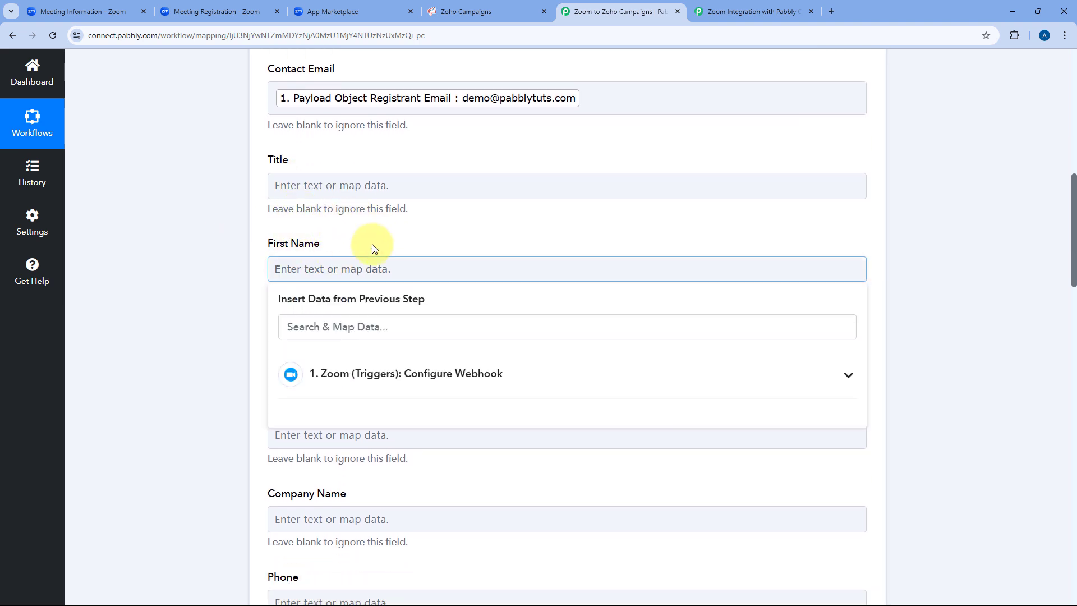
left_click(440, 374)
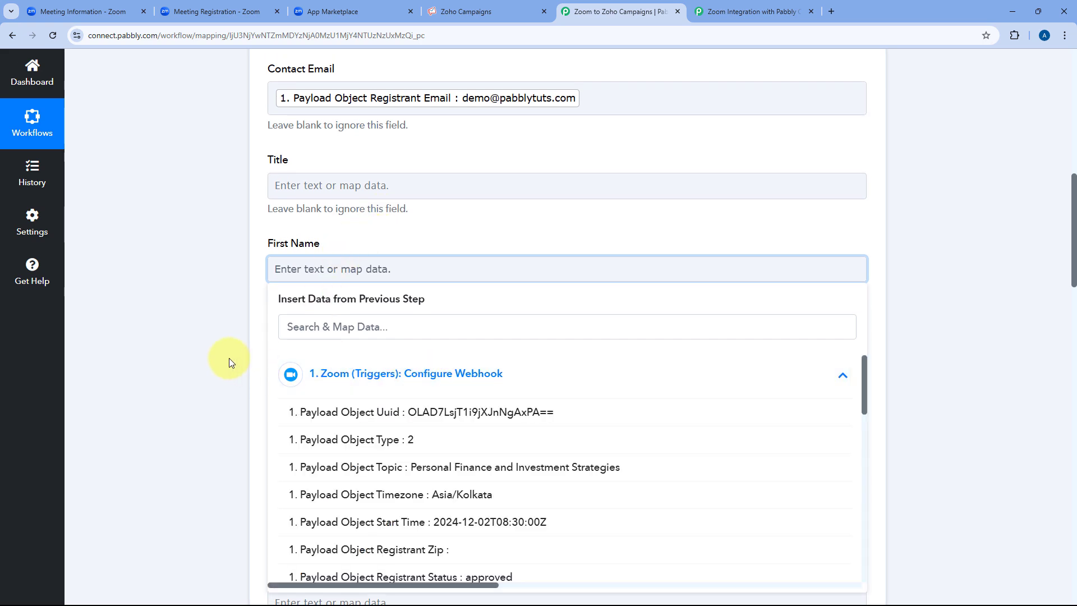
scroll(229, 363, "down", 2)
scroll(385, 349, "down", 6)
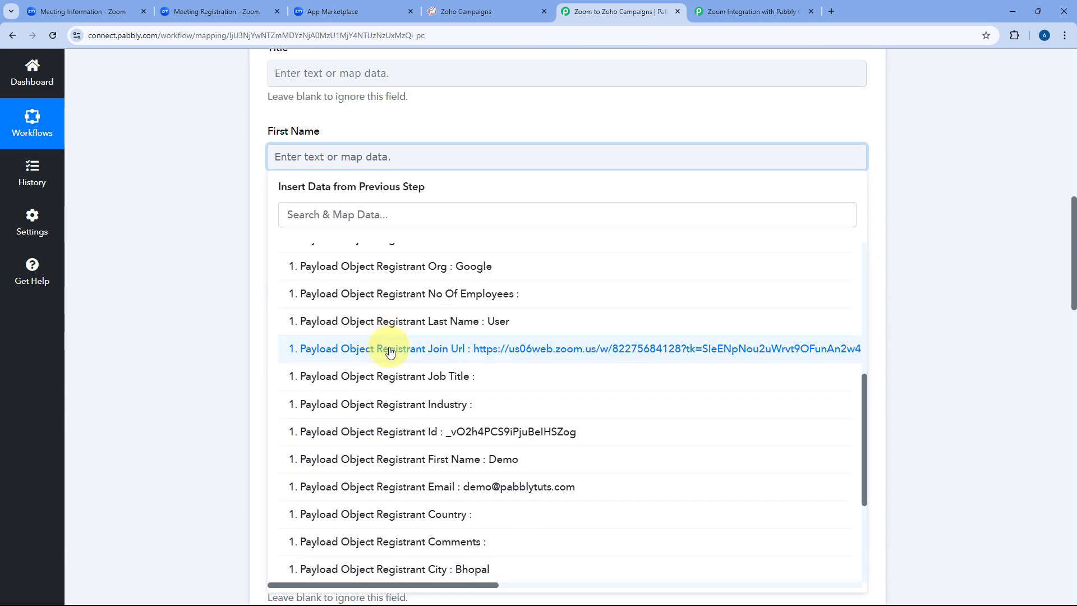
left_click(428, 459)
left_click(421, 133)
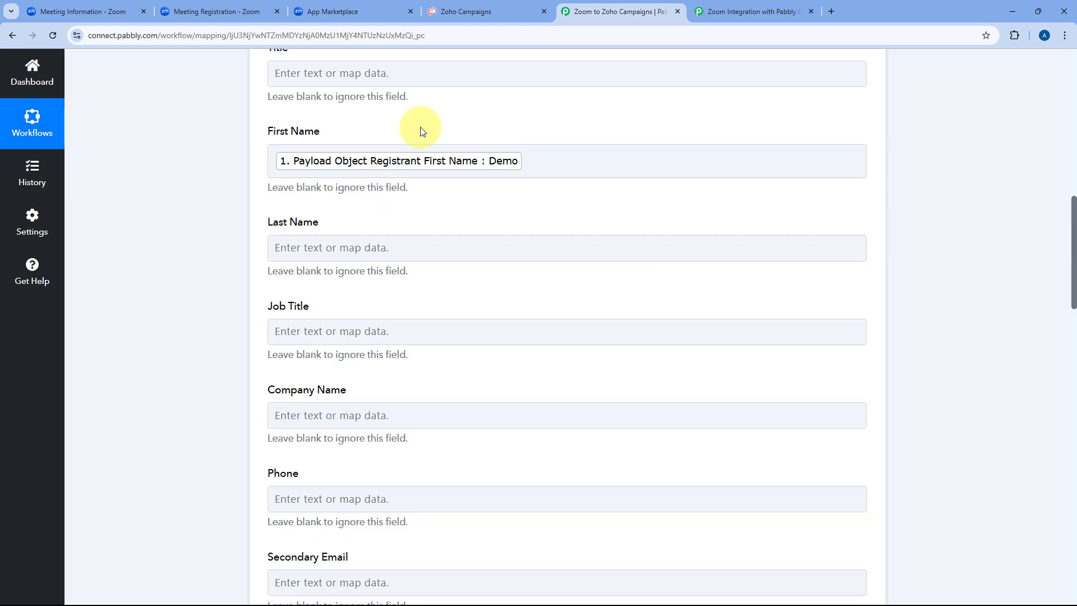
scroll(396, 186, "down", 2)
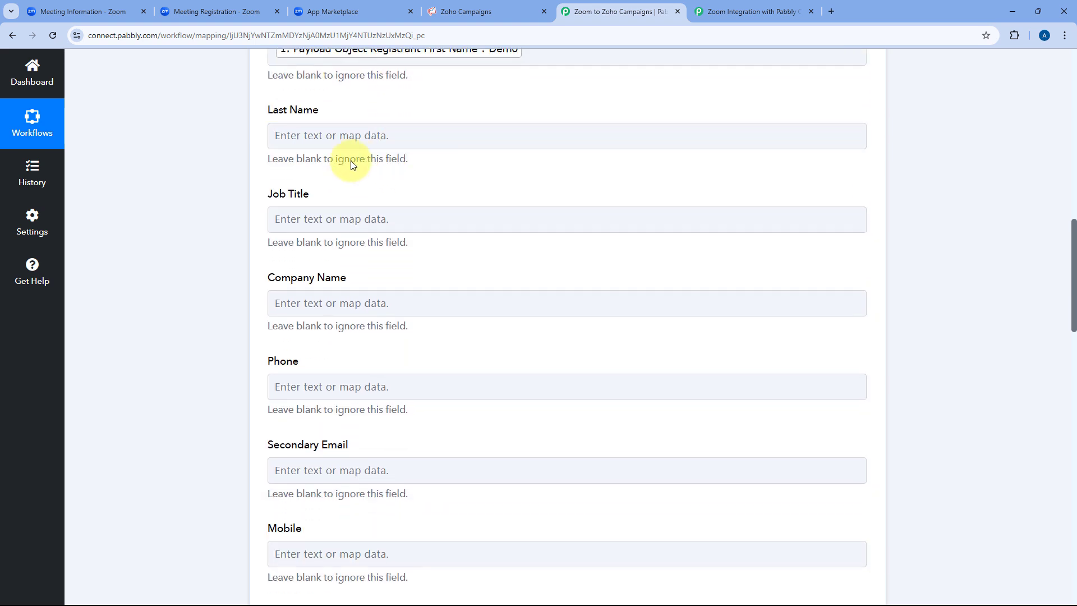
scroll(349, 169, "up", 1)
Map the Zoom registrant's last name into Last Name.
left_click(354, 191)
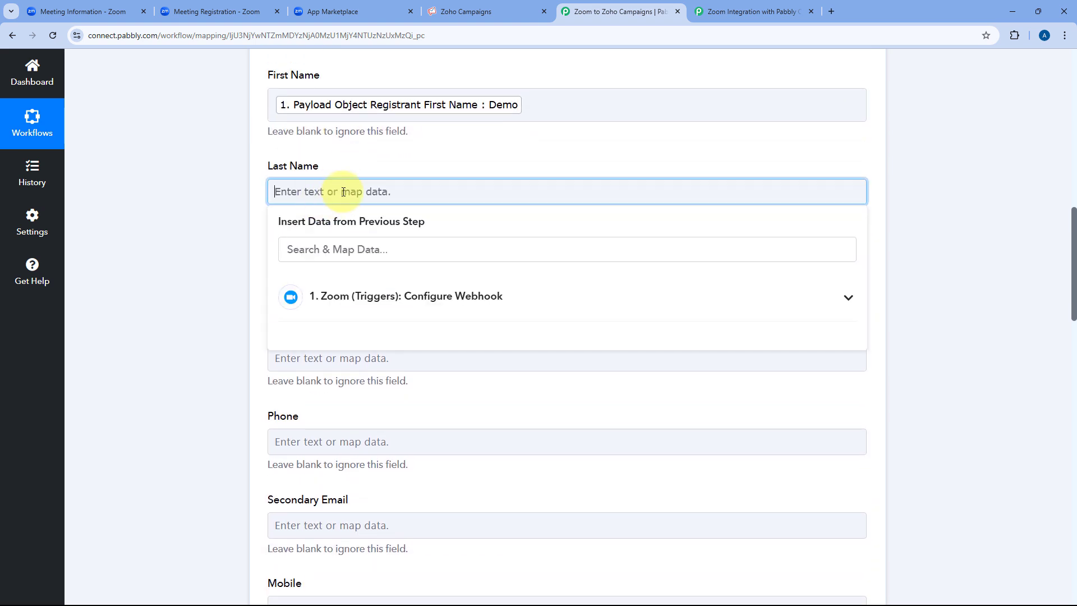
left_click(405, 297)
scroll(428, 409, "down", 5)
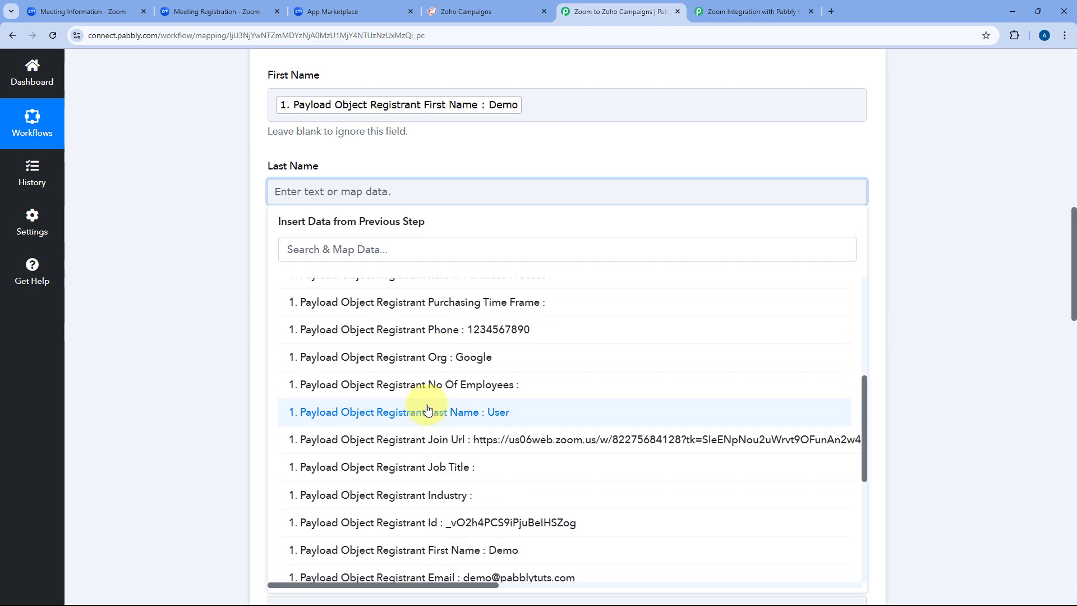
left_click(432, 412)
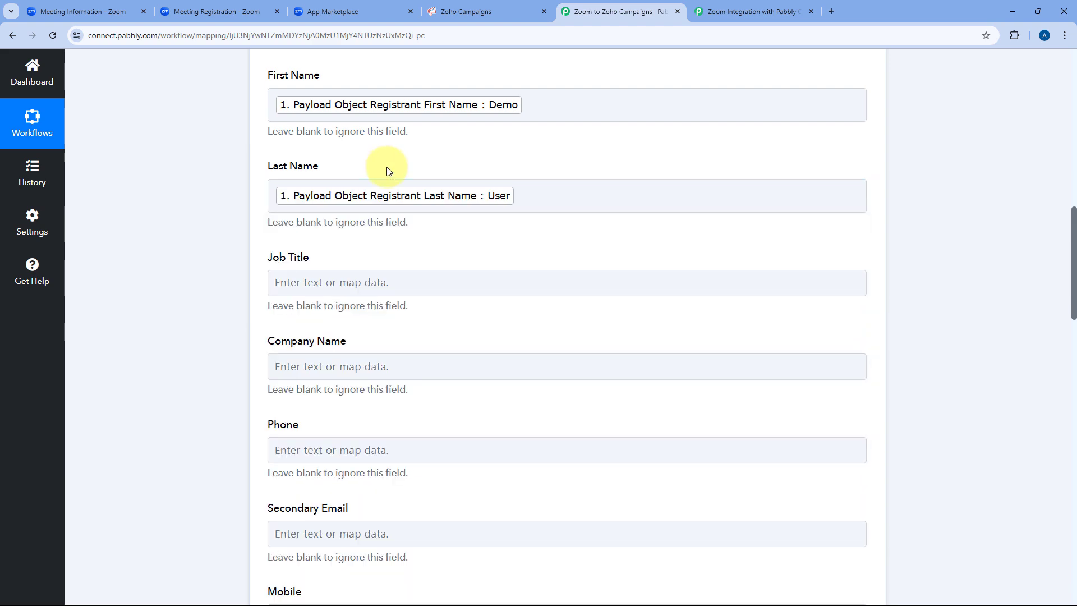
scroll(388, 168, "down", 2)
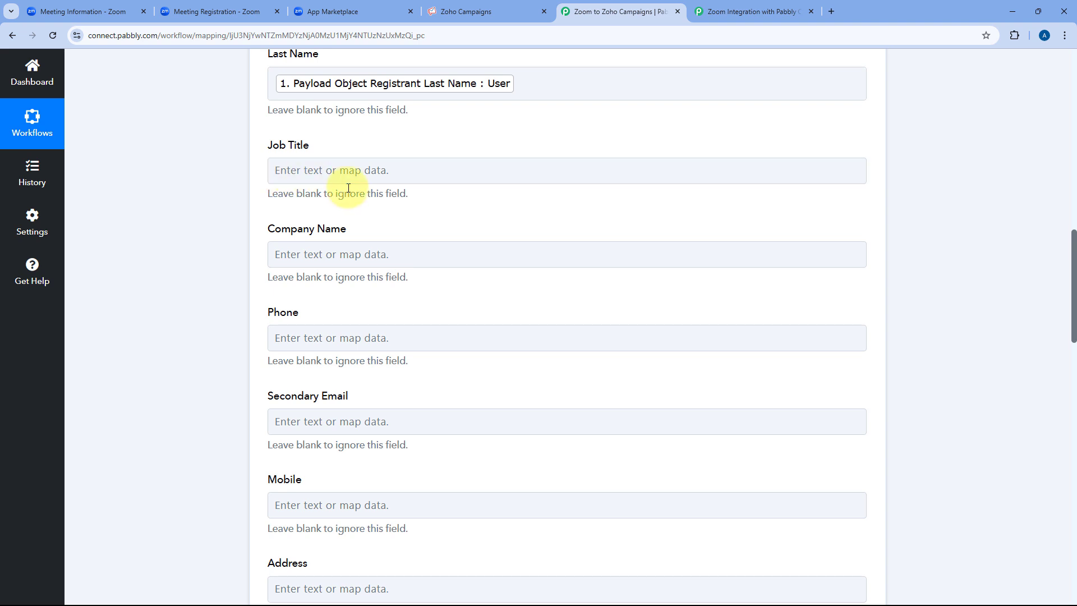
Map the Zoom registrant's Org into Company Name.
left_click(307, 254)
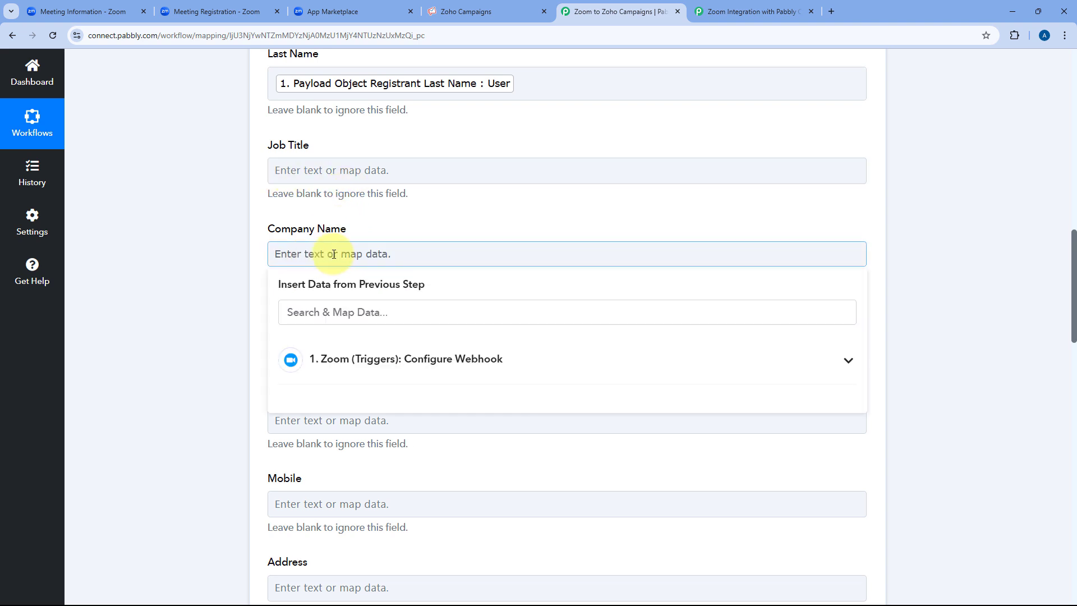
left_click(412, 359)
scroll(412, 421, "down", 5)
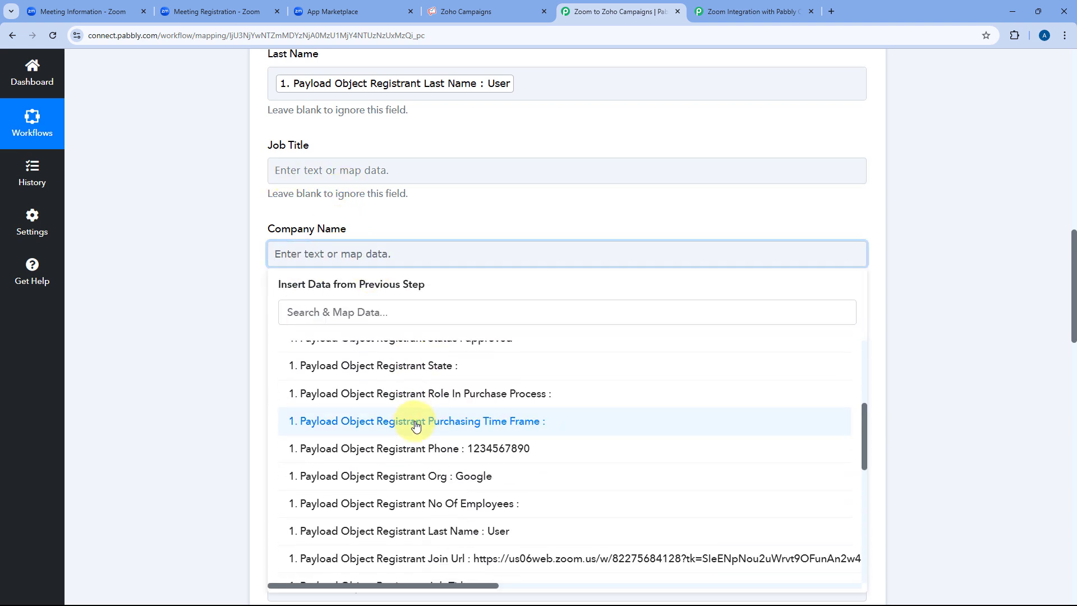
left_click(429, 430)
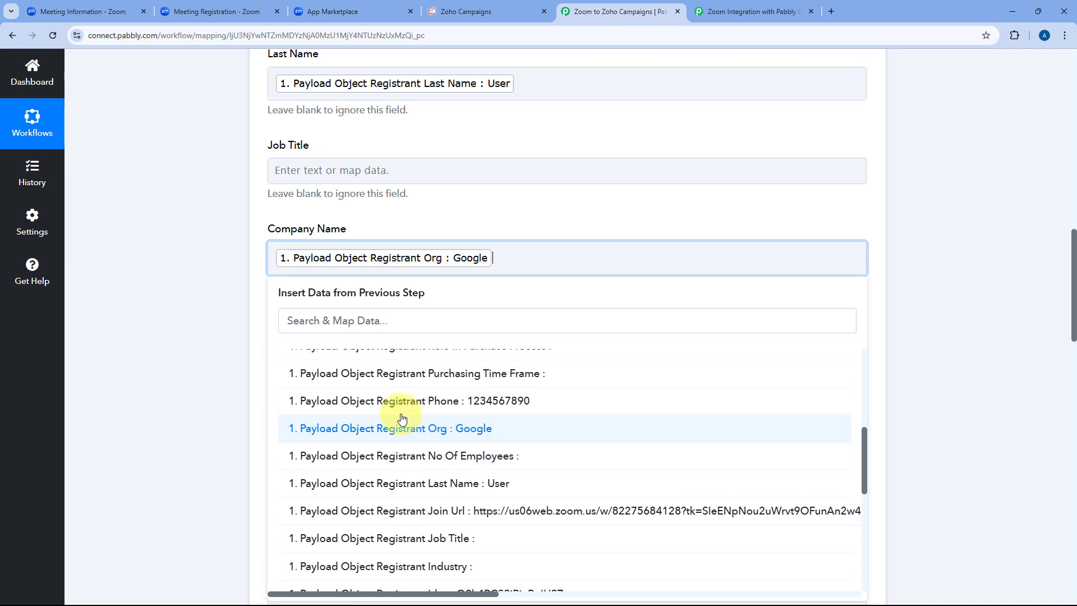
left_click(394, 223)
scroll(244, 237, "down", 2)
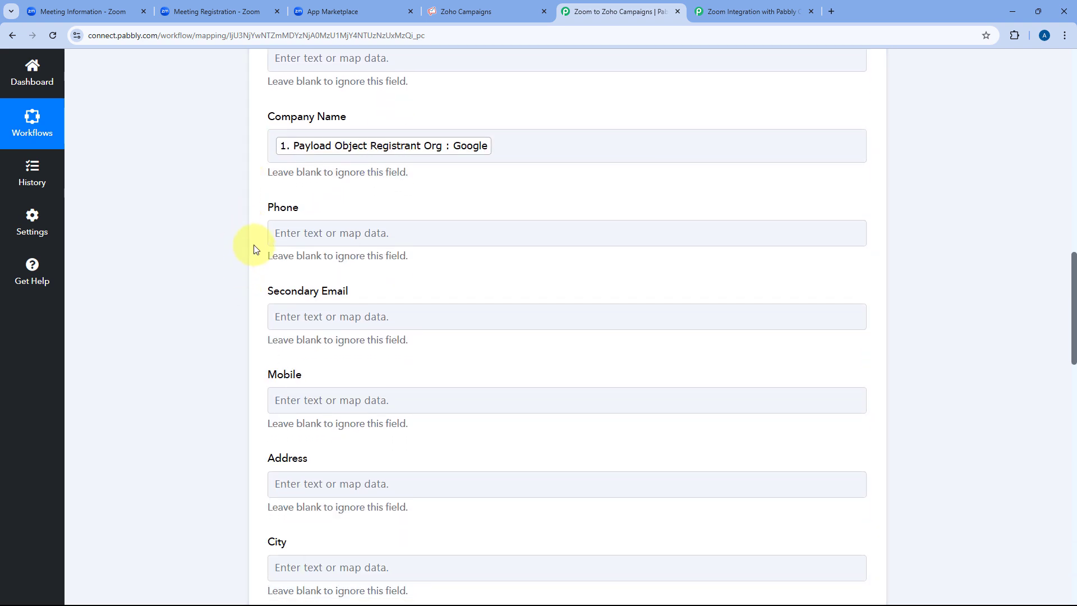
Map the Zoom registrant's Phone into the Mobile field.
scroll(414, 306, "down", 1)
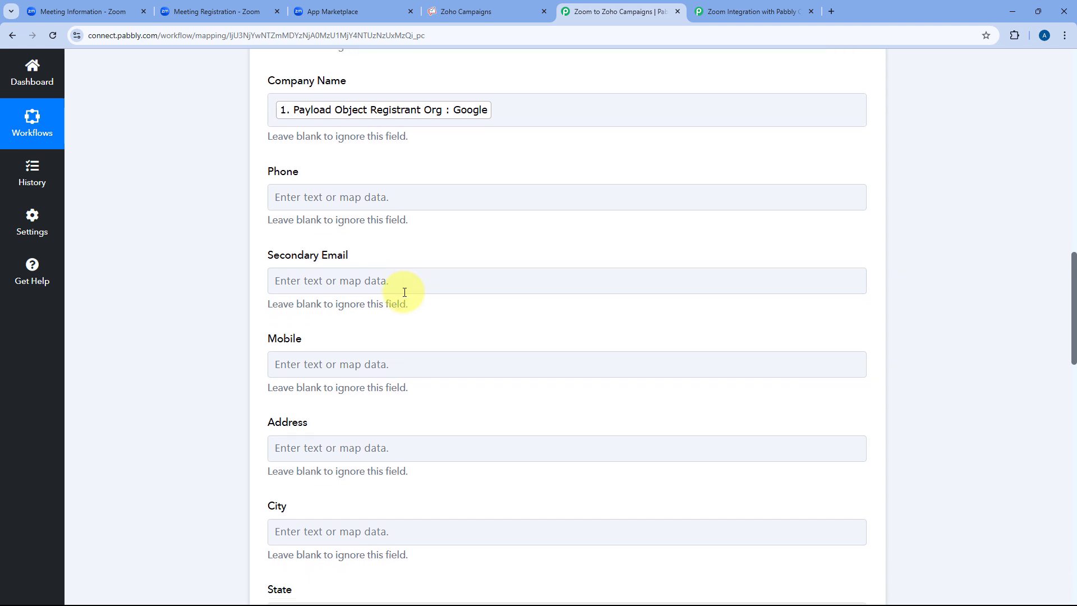
left_click(313, 344)
scroll(370, 315, "down", 3)
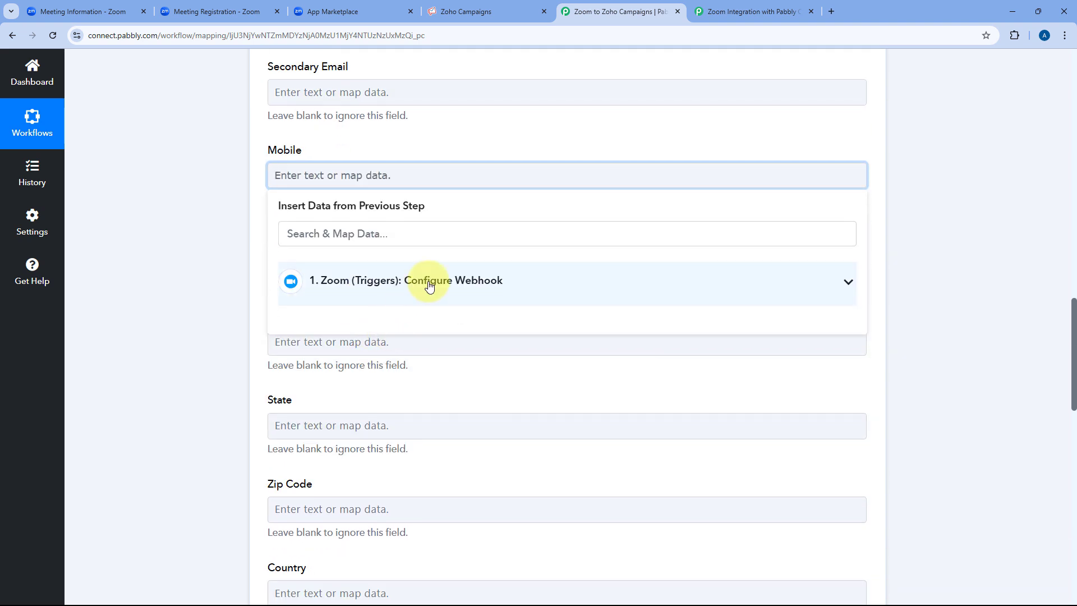
left_click(372, 280)
scroll(439, 356, "down", 3)
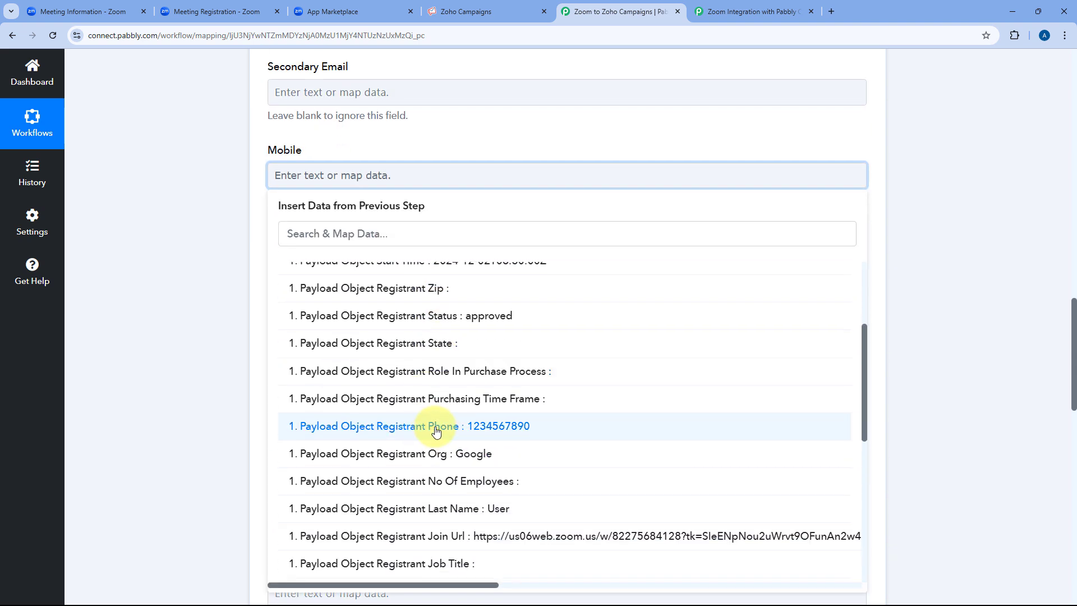
left_click(437, 431)
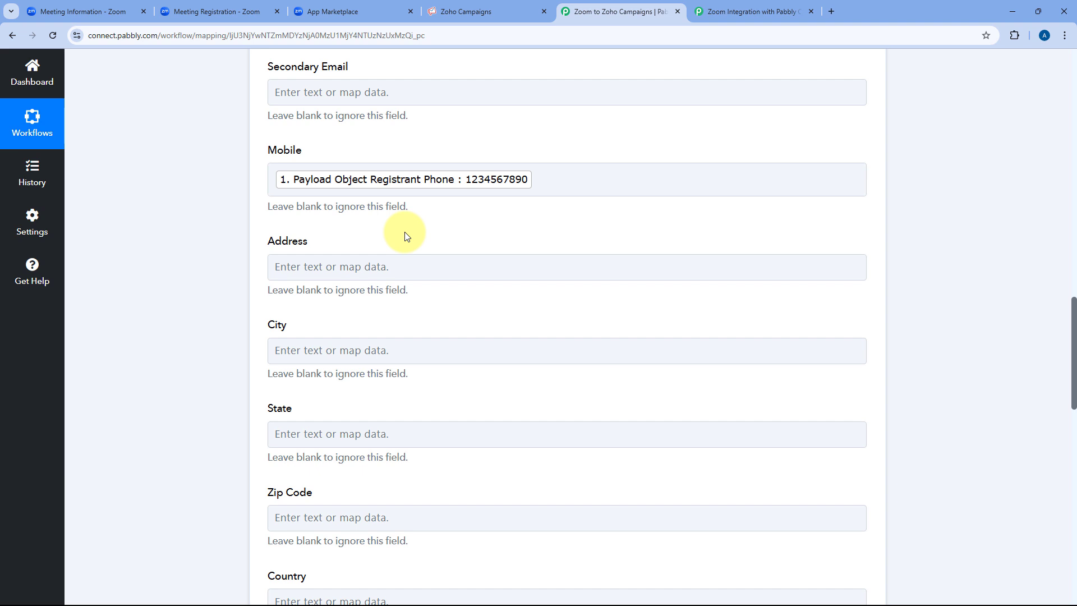
Map the Zoom registrant's City into the City field.
left_click(308, 347)
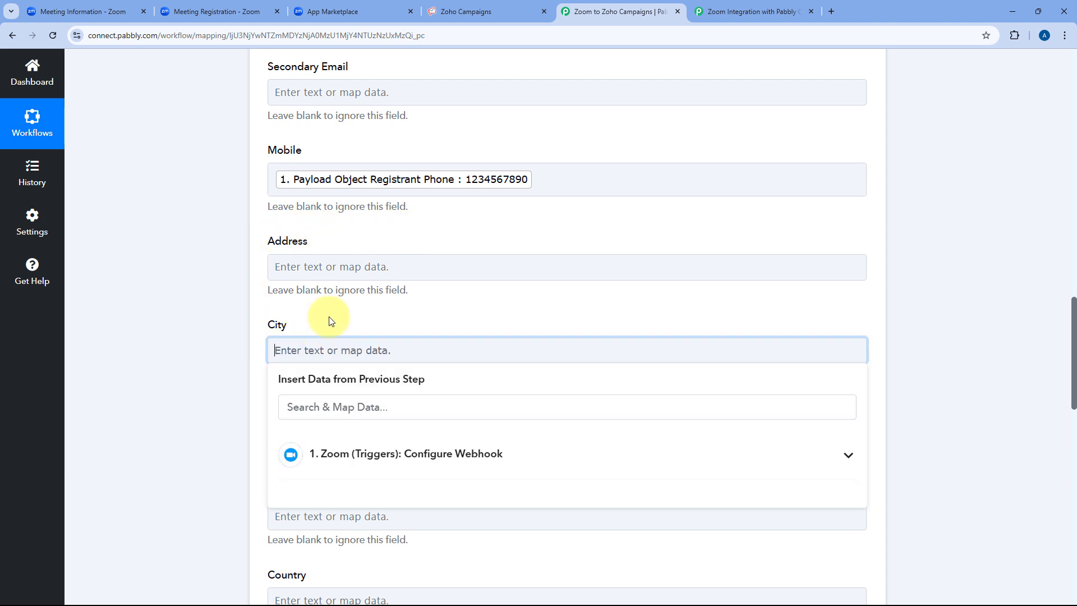
left_click(359, 352)
scroll(439, 393, "down", 5)
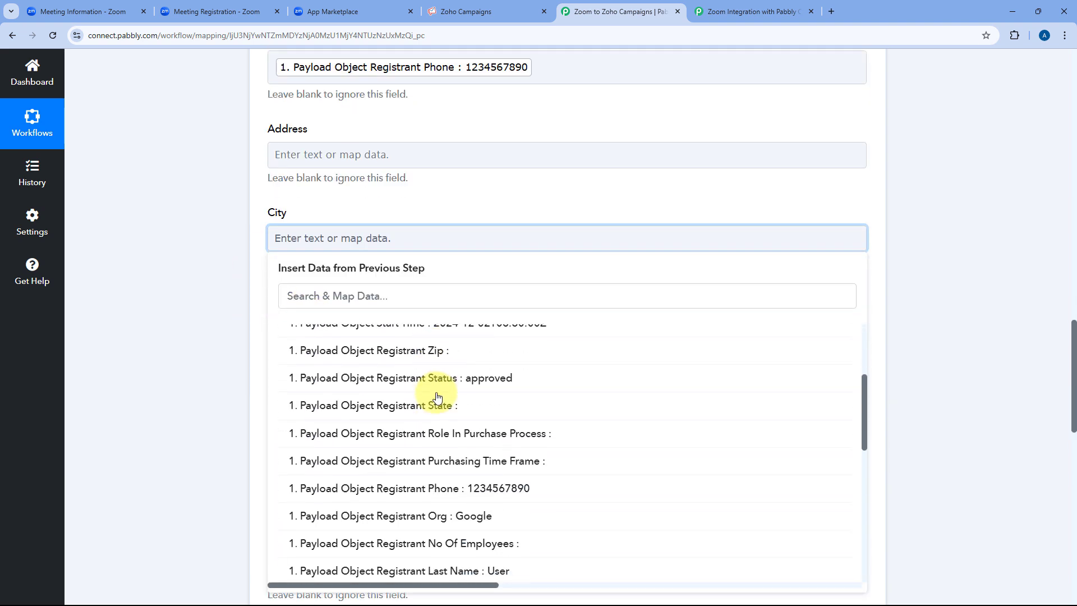
scroll(438, 396, "down", 4)
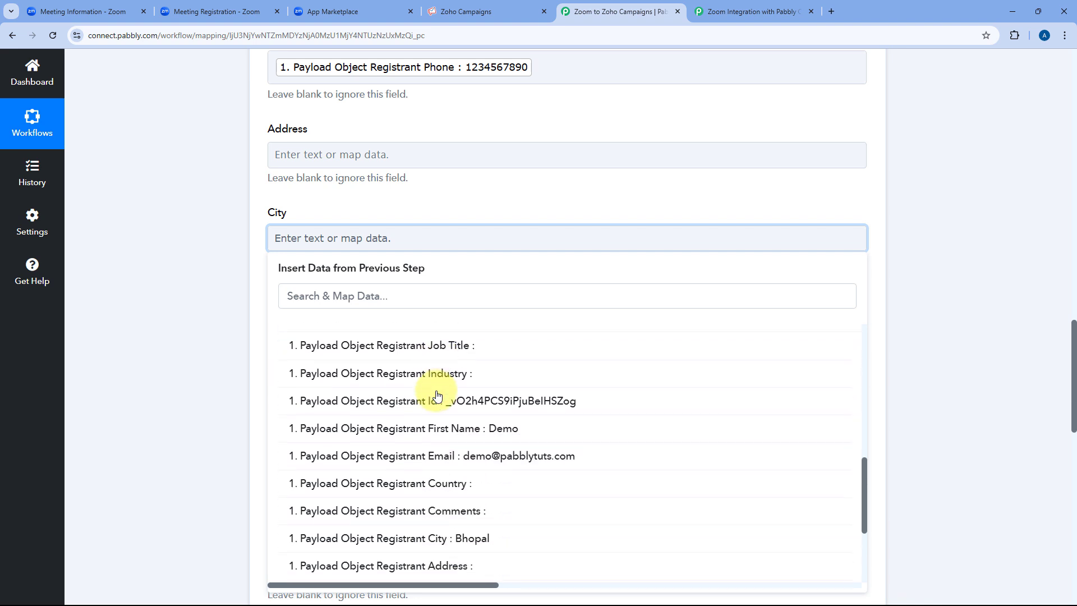
scroll(435, 404, "down", 3)
left_click(429, 426)
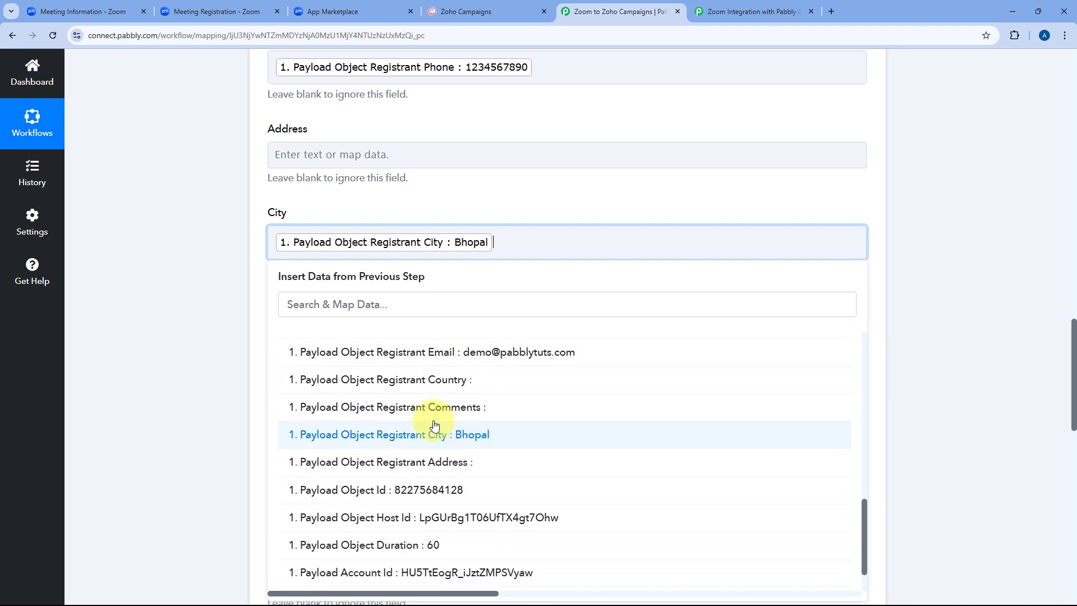
left_click(430, 193)
scroll(438, 196, "up", 5)
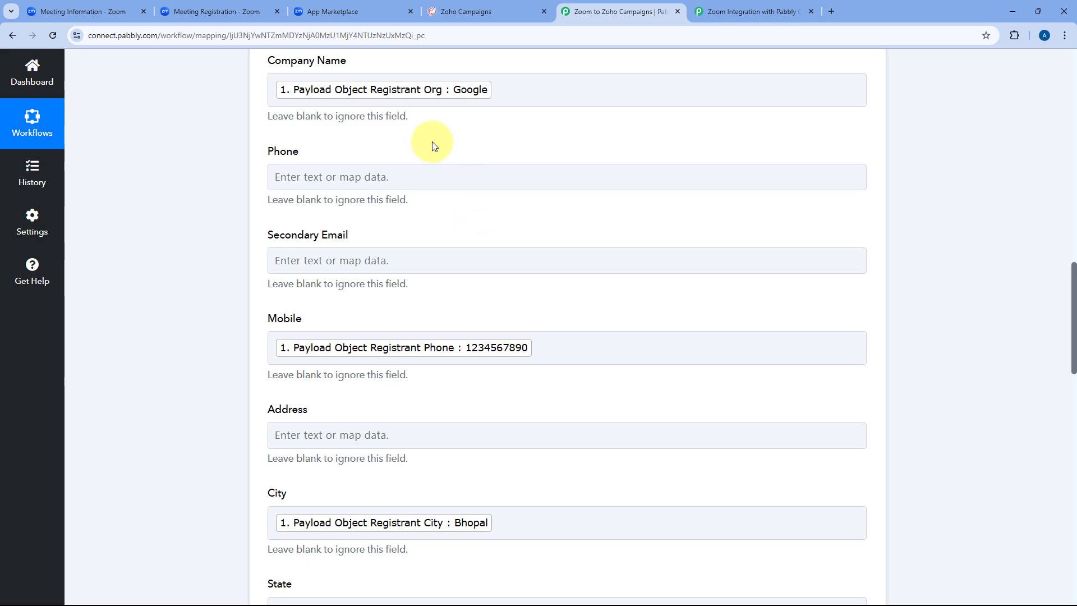
Leave Facebook Handle, LinkedIn Handle and Lead Source empty and scroll to Save & Send Test Request.
scroll(466, 162, "up", 3)
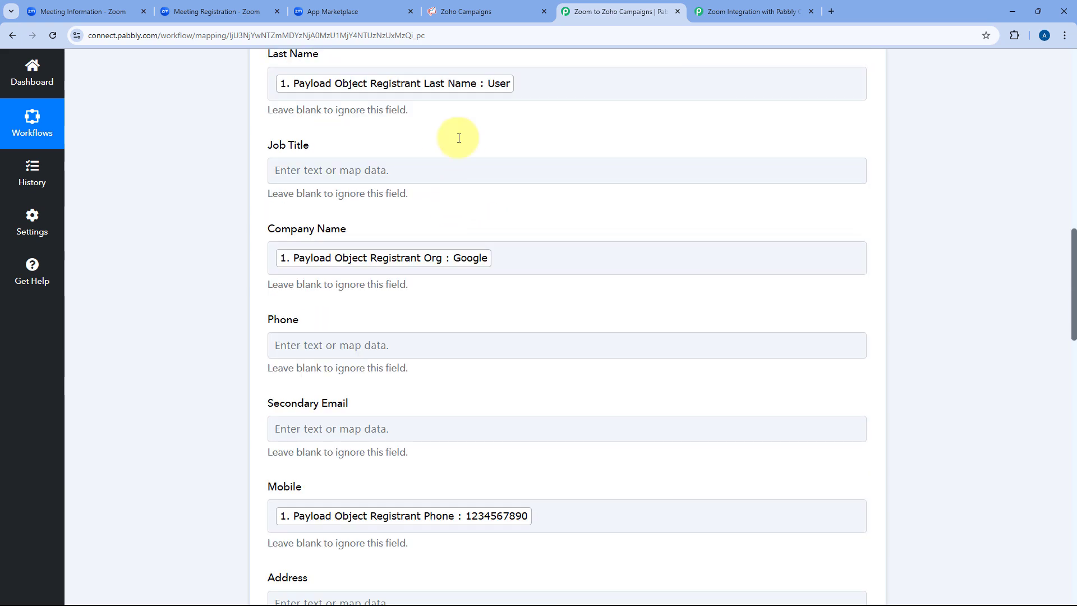
scroll(243, 185, "down", 5)
scroll(244, 234, "down", 4)
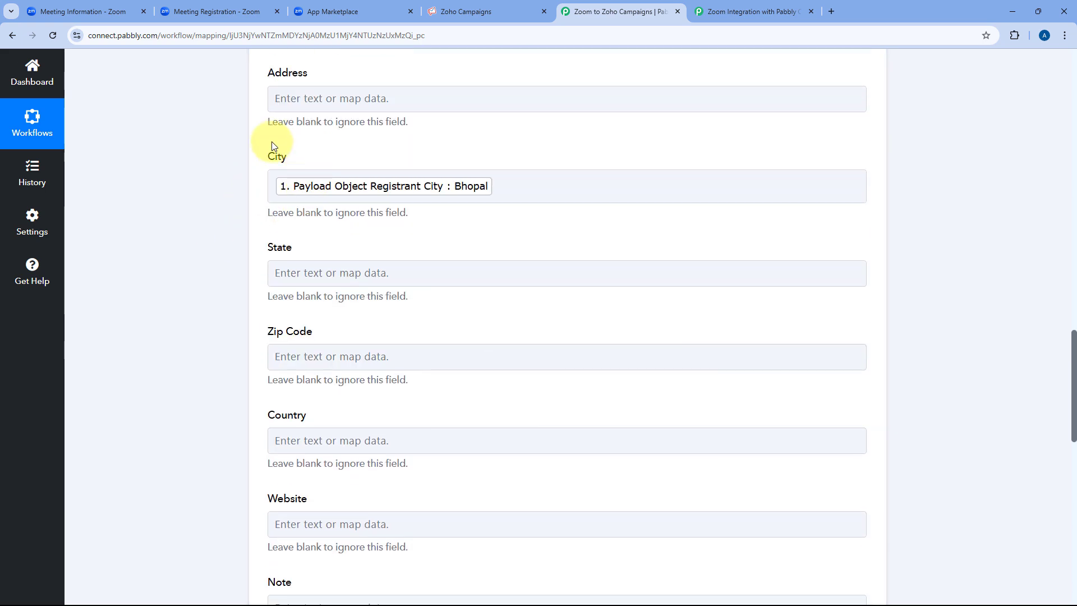
scroll(224, 213, "down", 2)
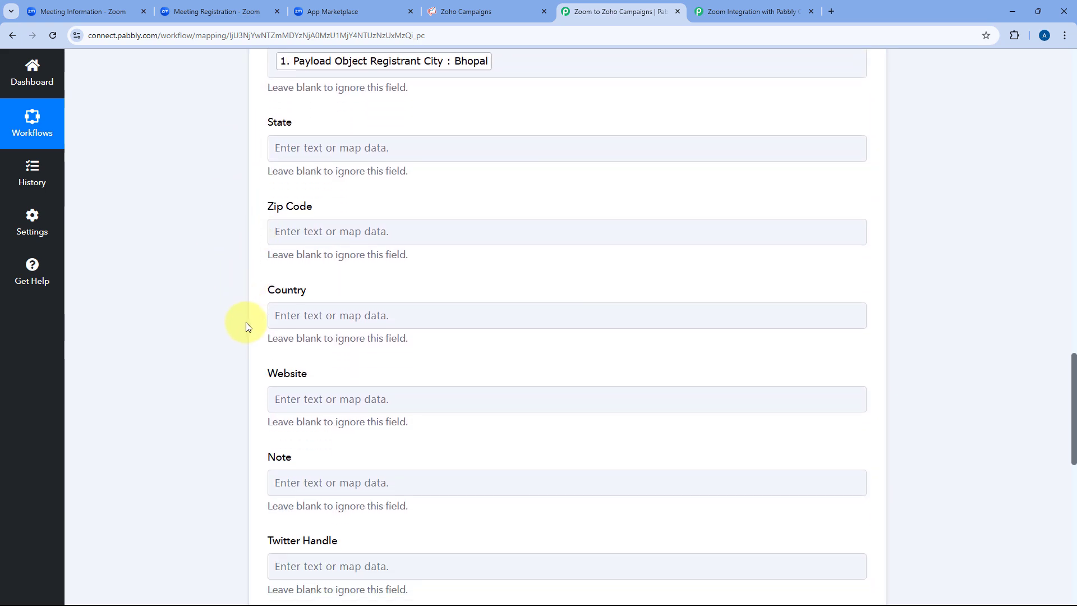
scroll(245, 322, "down", 2)
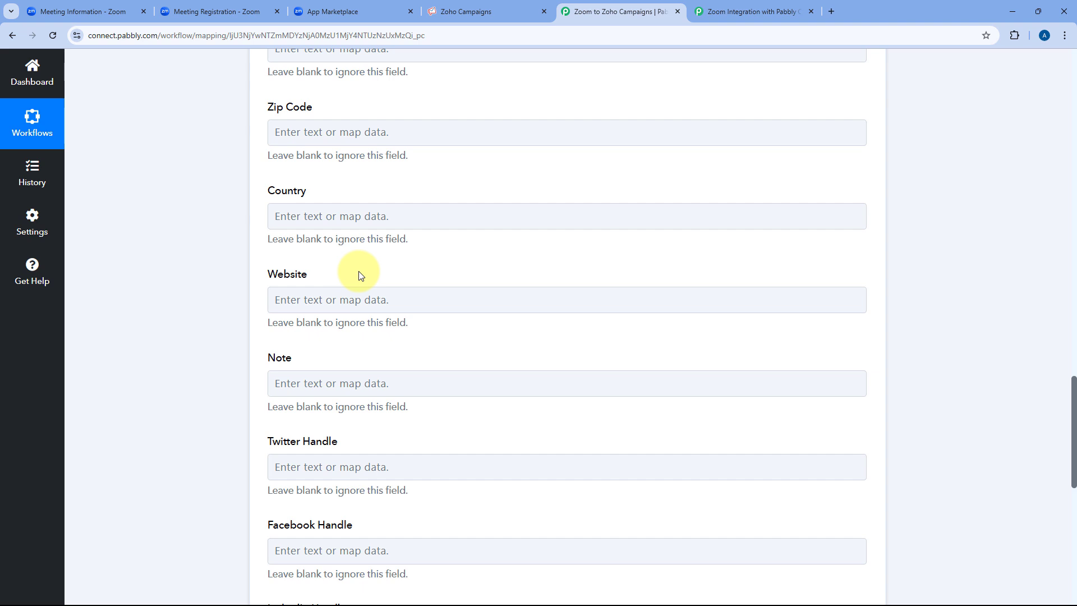
scroll(361, 275, "down", 4)
left_click(353, 335)
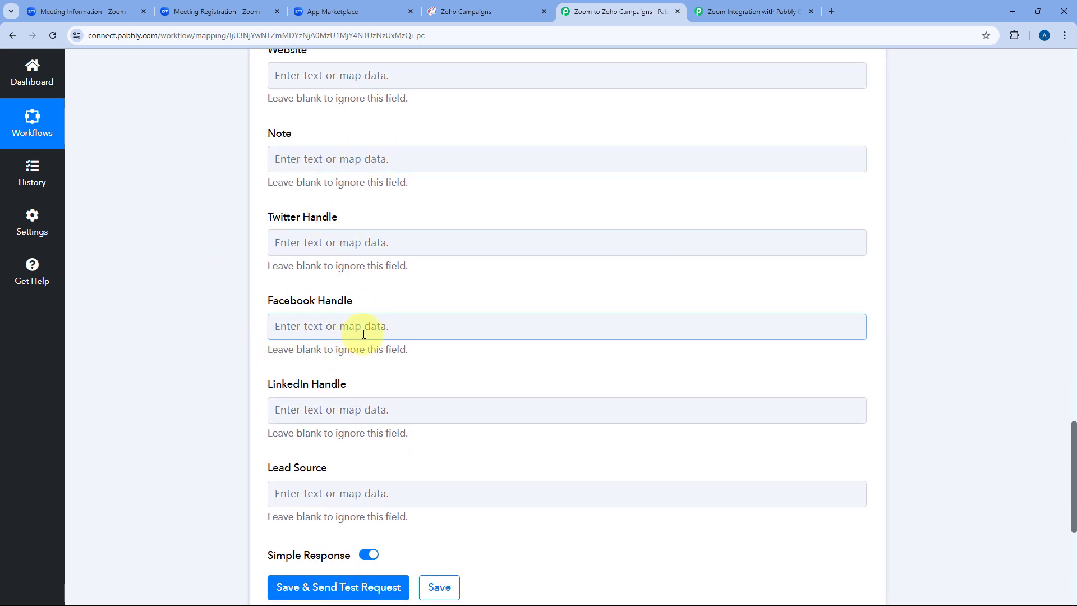
left_click(361, 234)
scroll(414, 251, "down", 5)
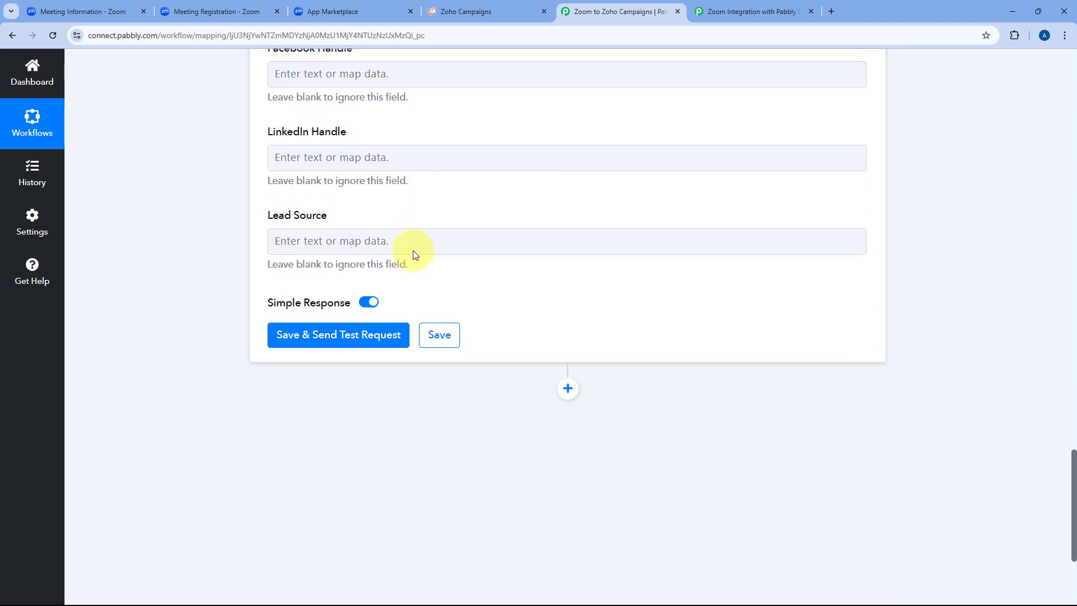
scroll(413, 250, "down", 1)
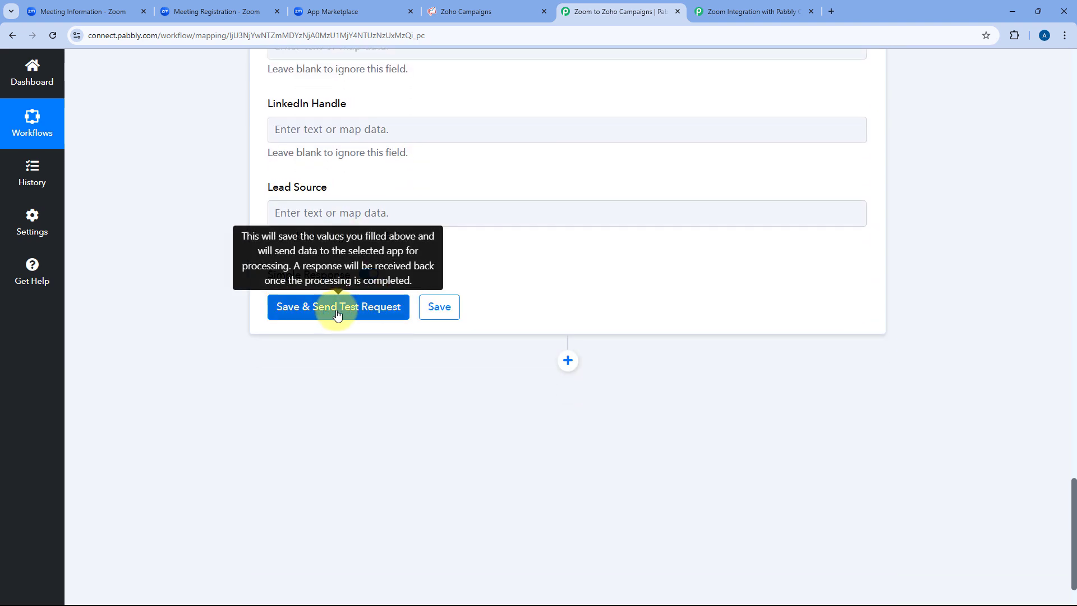
Send the test request and read the success Status and confirmation-email Message in the response.
left_click(338, 315)
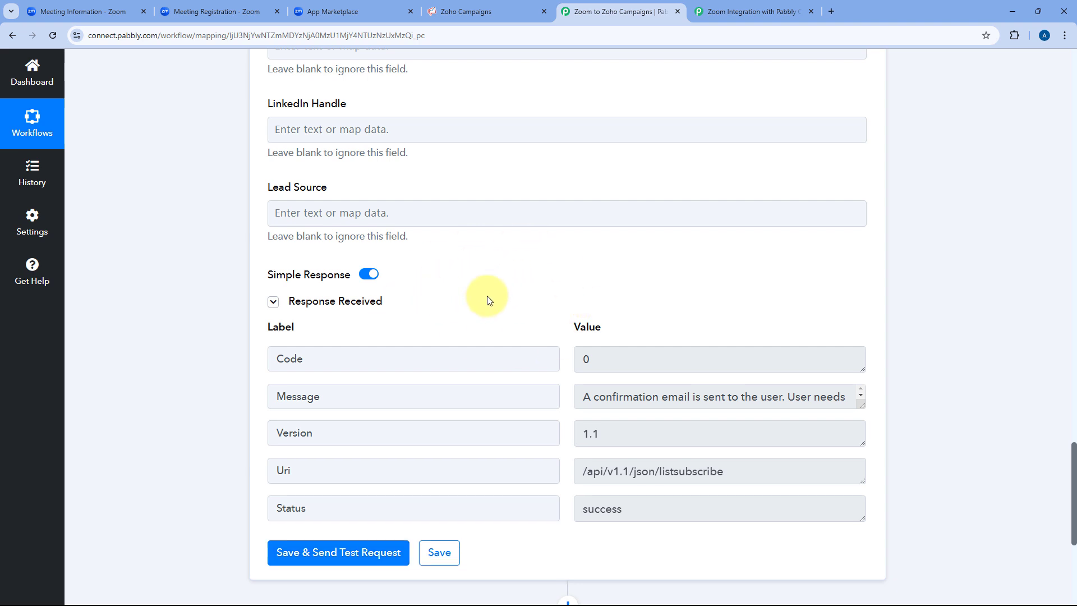
scroll(488, 292, "down", 2)
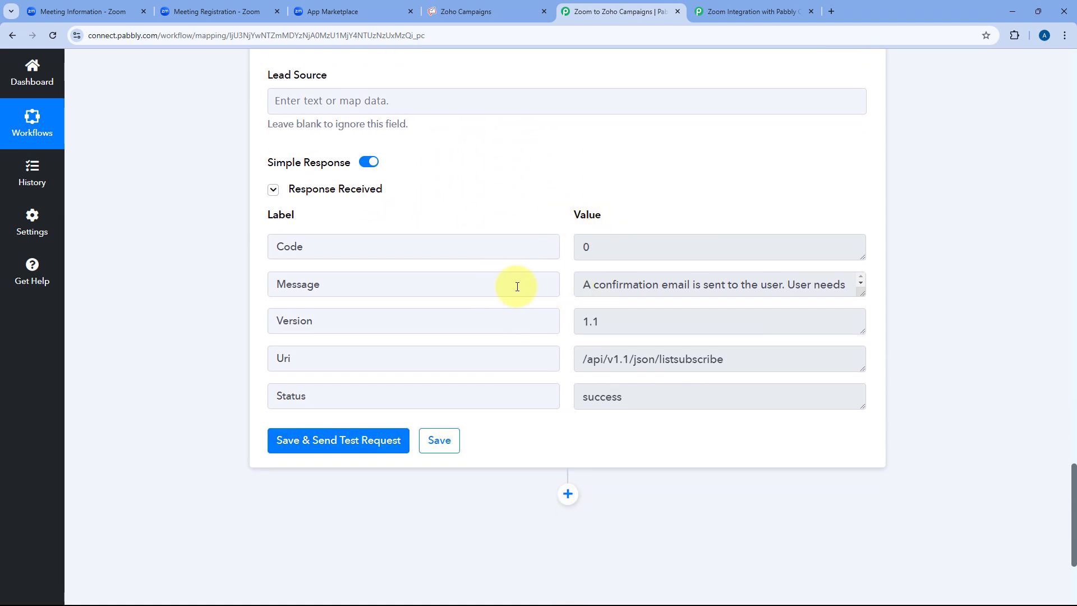
left_click_drag(645, 396, 576, 397)
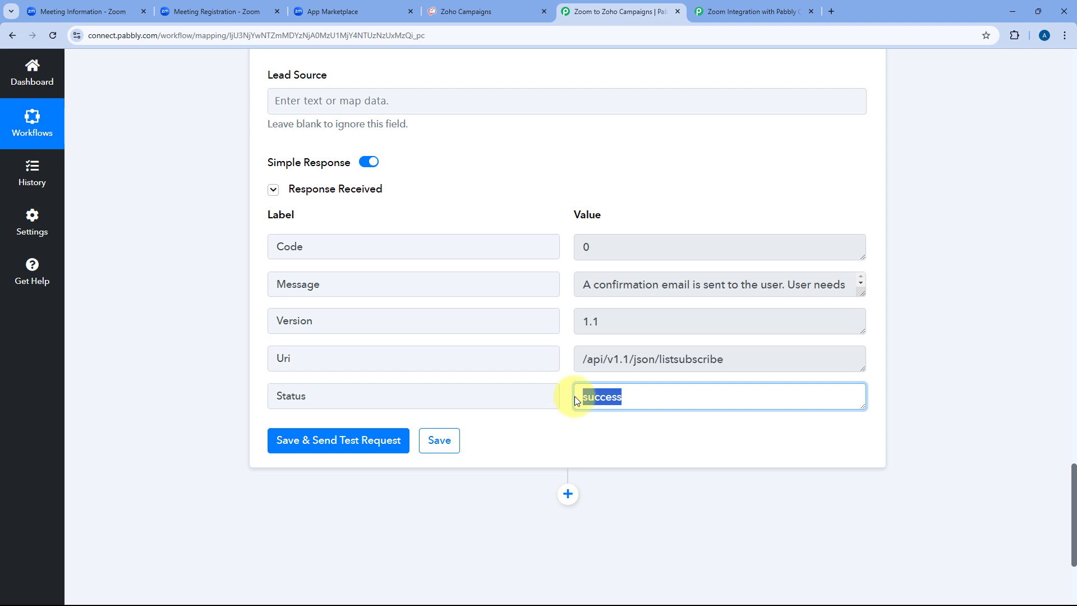
left_click_drag(606, 286, 650, 292)
left_click_drag(861, 294, 862, 348)
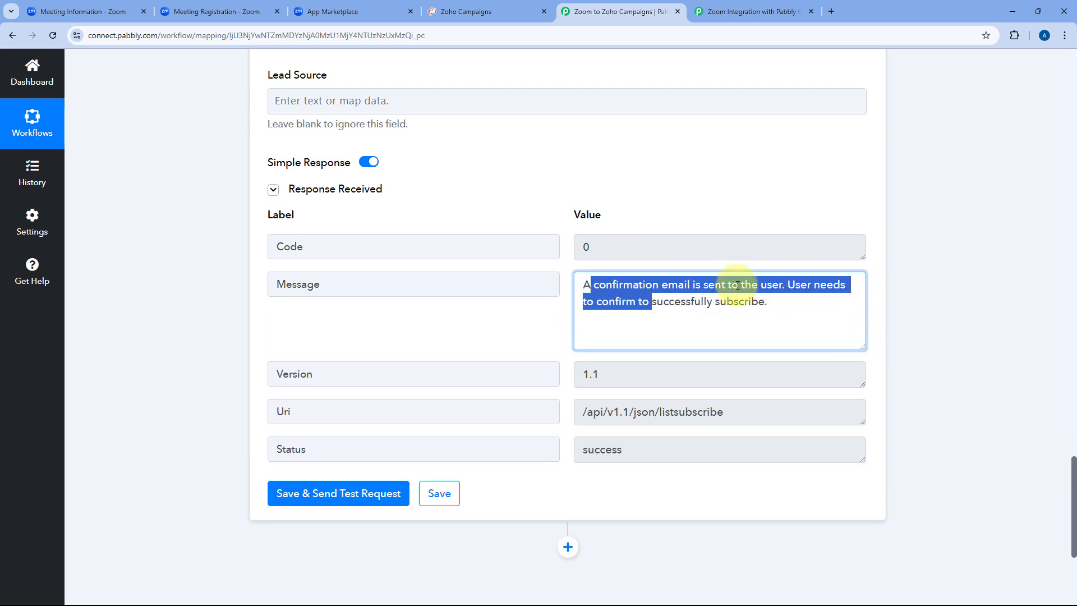
left_click_drag(782, 308, 571, 289)
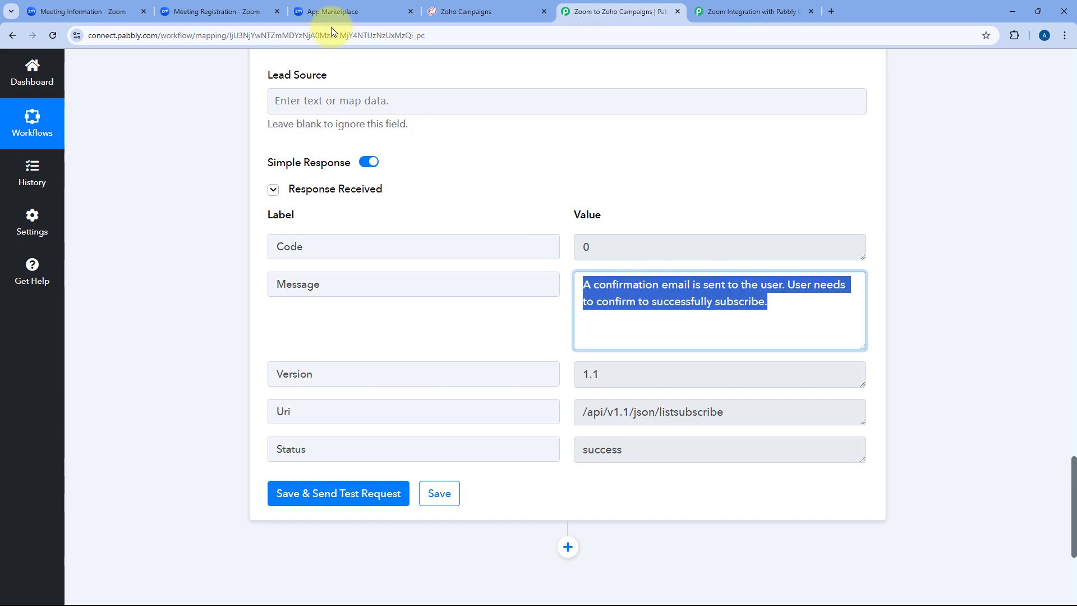
left_click(227, 12)
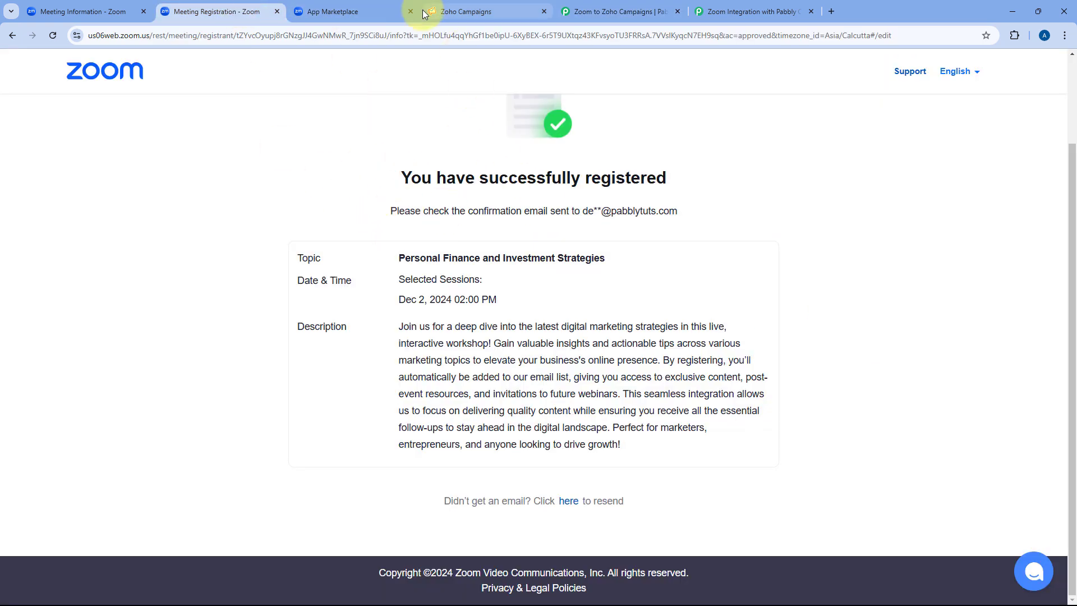
left_click(487, 10)
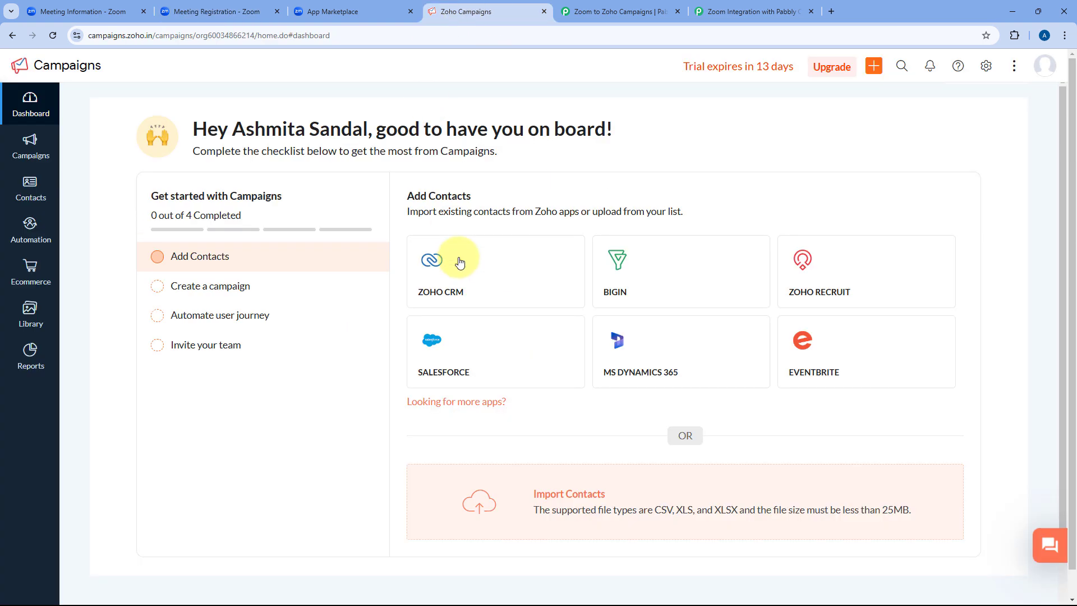
left_click(595, 11)
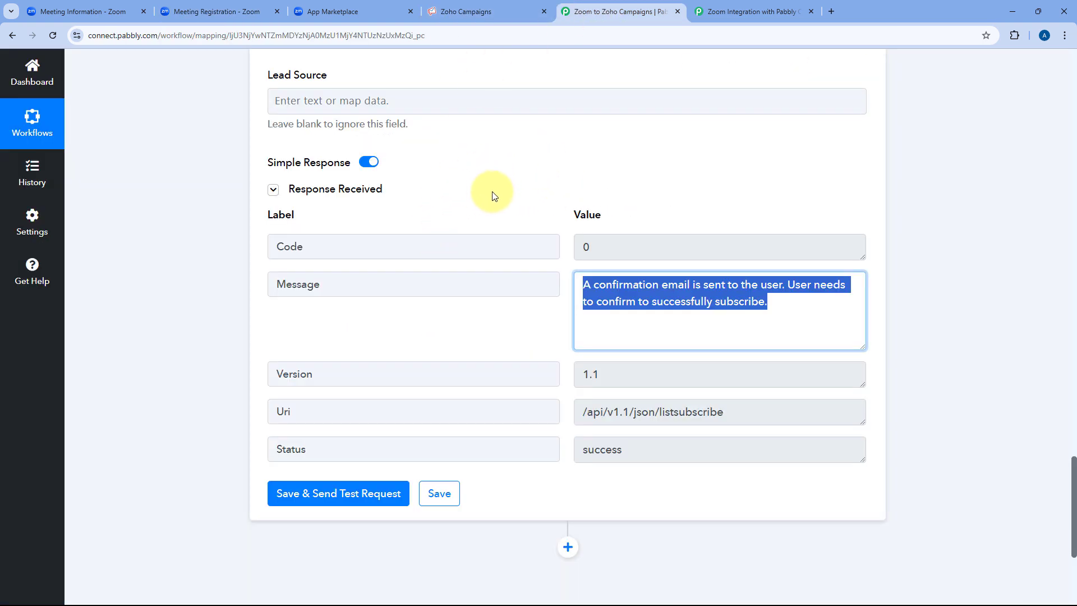
left_click(606, 281)
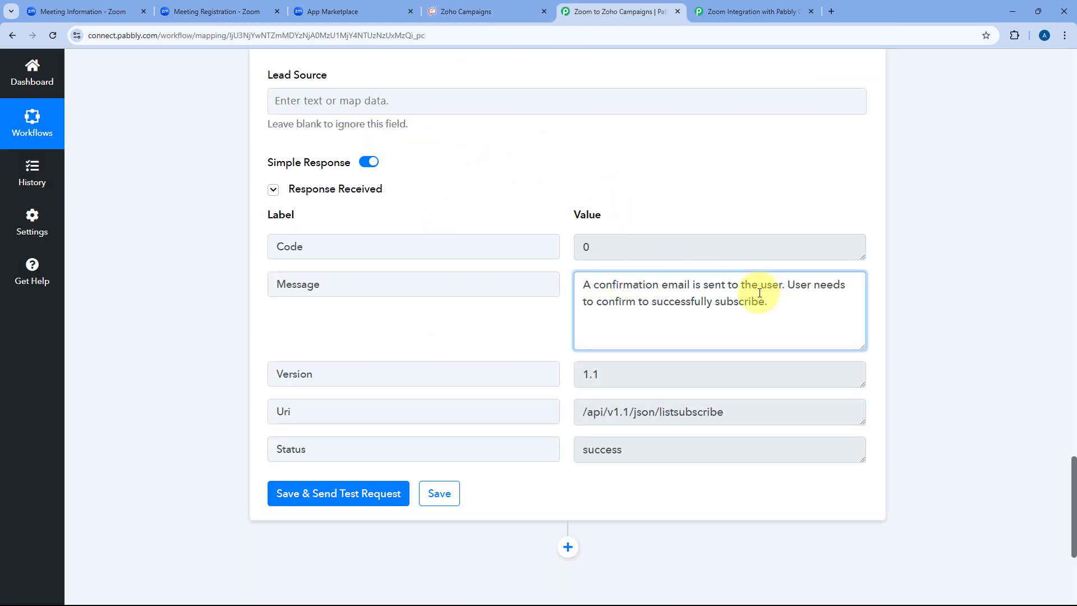
left_click_drag(774, 300, 586, 283)
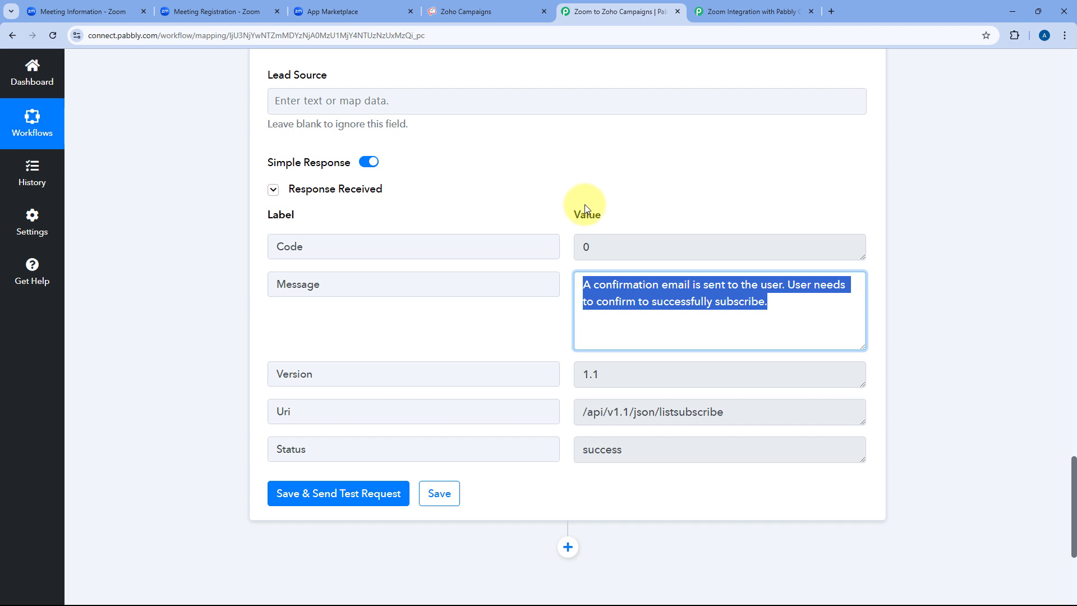
left_click(628, 221)
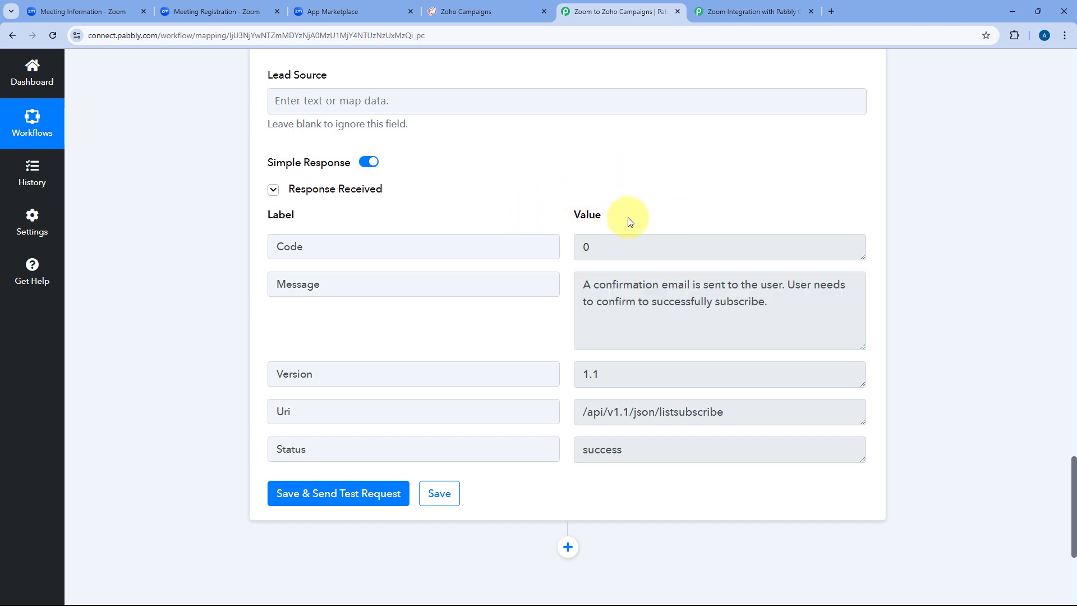
Open the Confirm your subscription email from Gmail's All Mail and confirm the subscription.
left_click(831, 11)
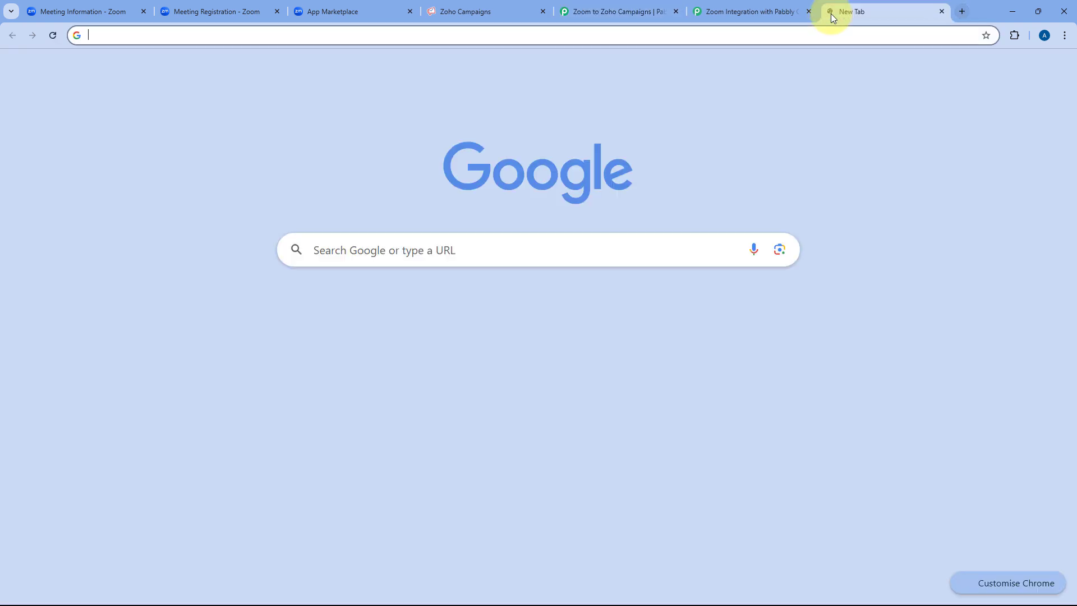
left_click(944, 73)
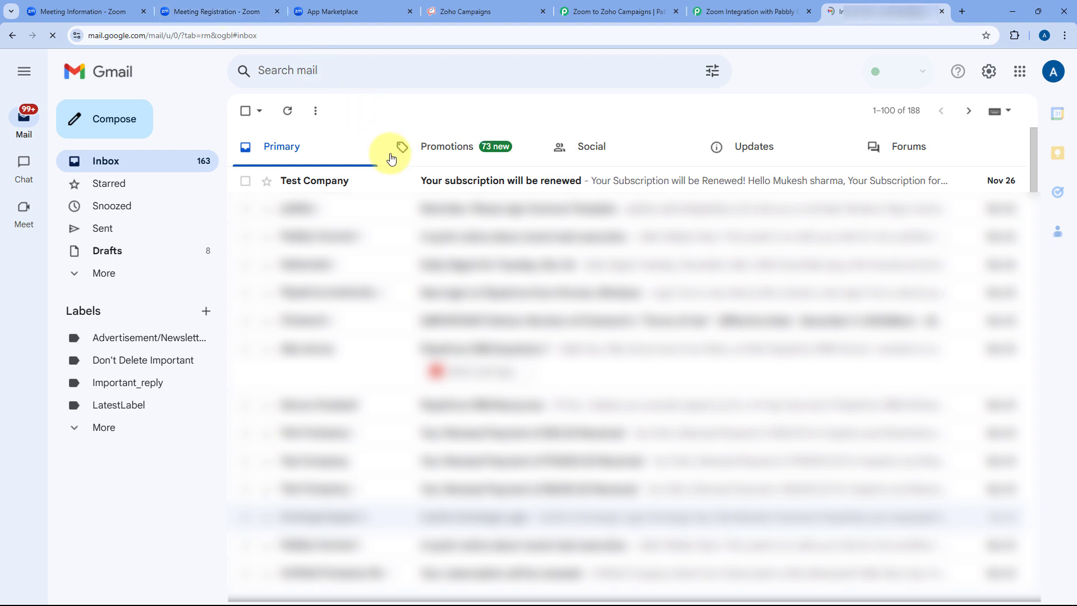
left_click(103, 274)
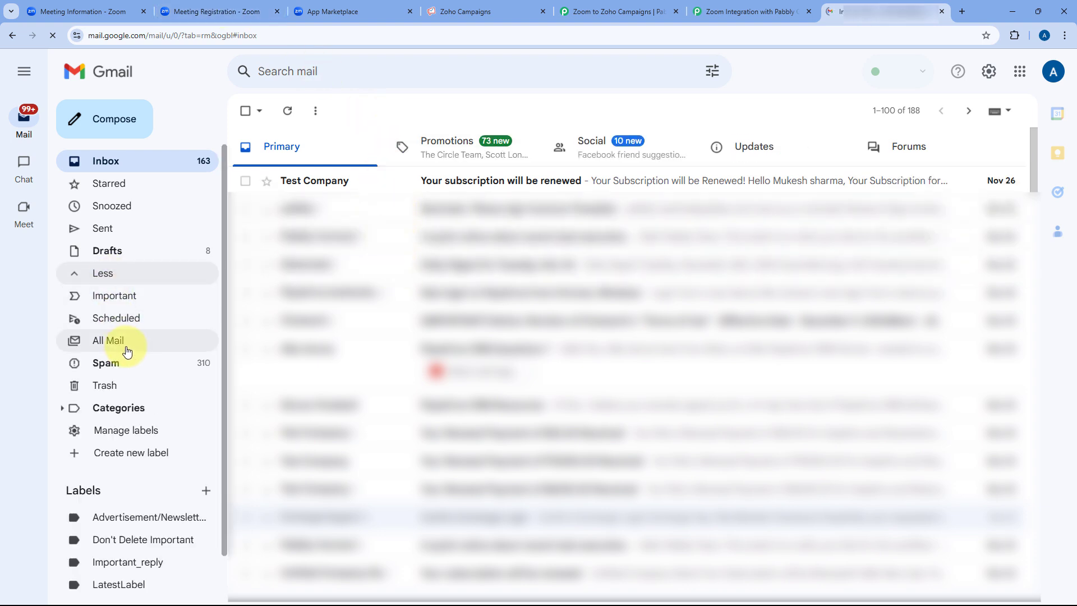
left_click(127, 352)
left_click(379, 215)
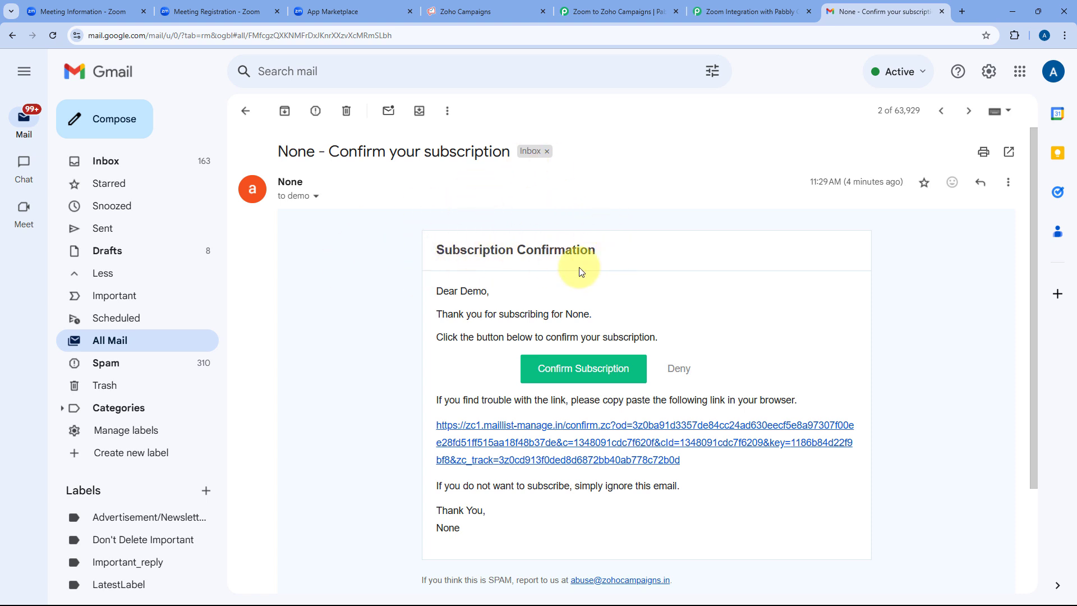
left_click(579, 374)
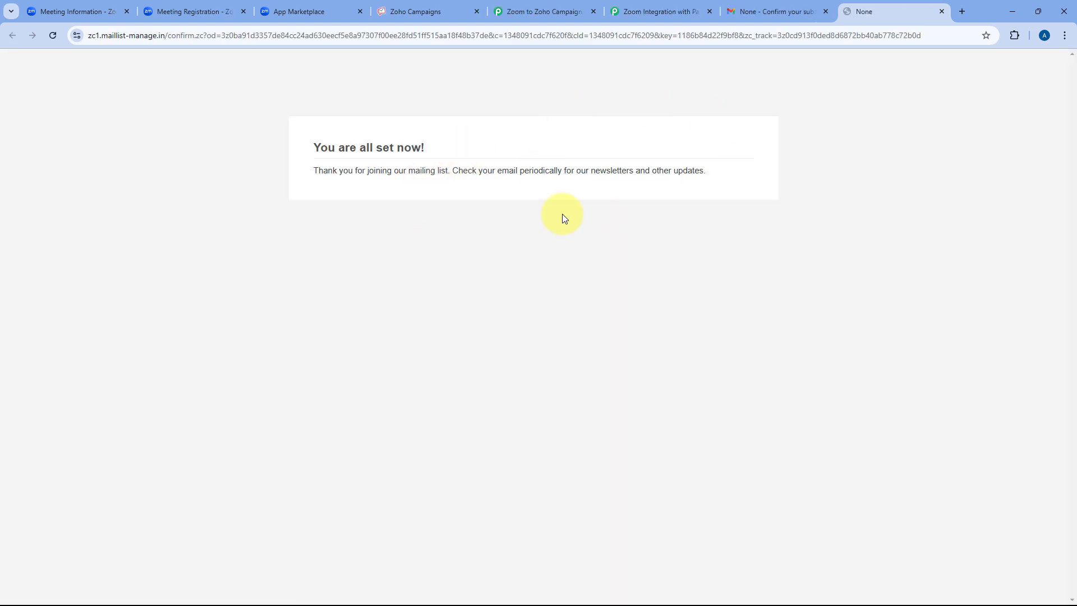
left_click(943, 12)
left_click(645, 12)
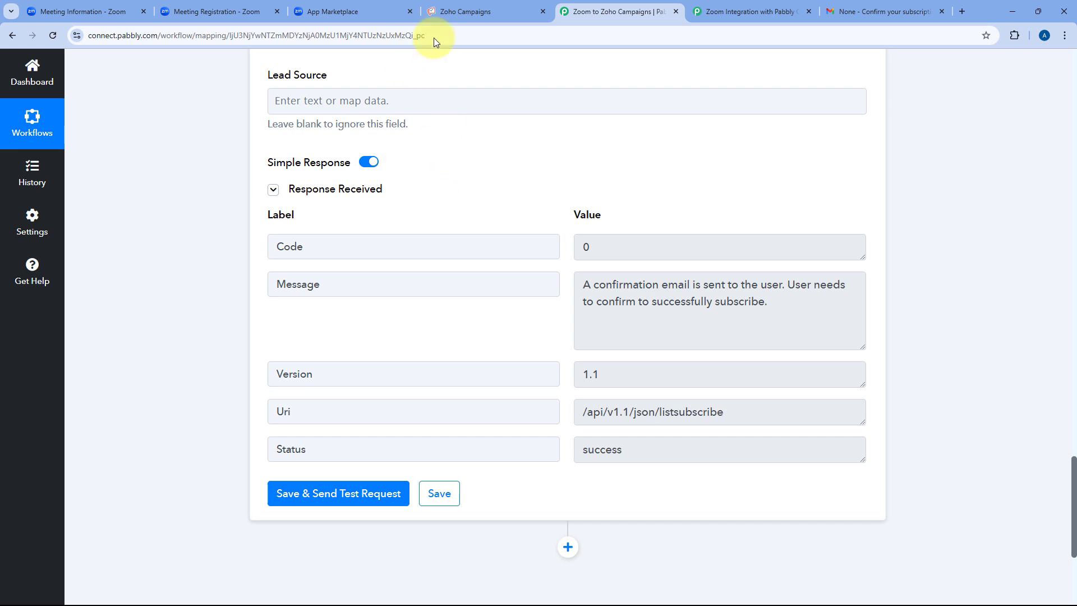
Open the new contact from All Contacts and check it is opted in on 1 list.
left_click(484, 12)
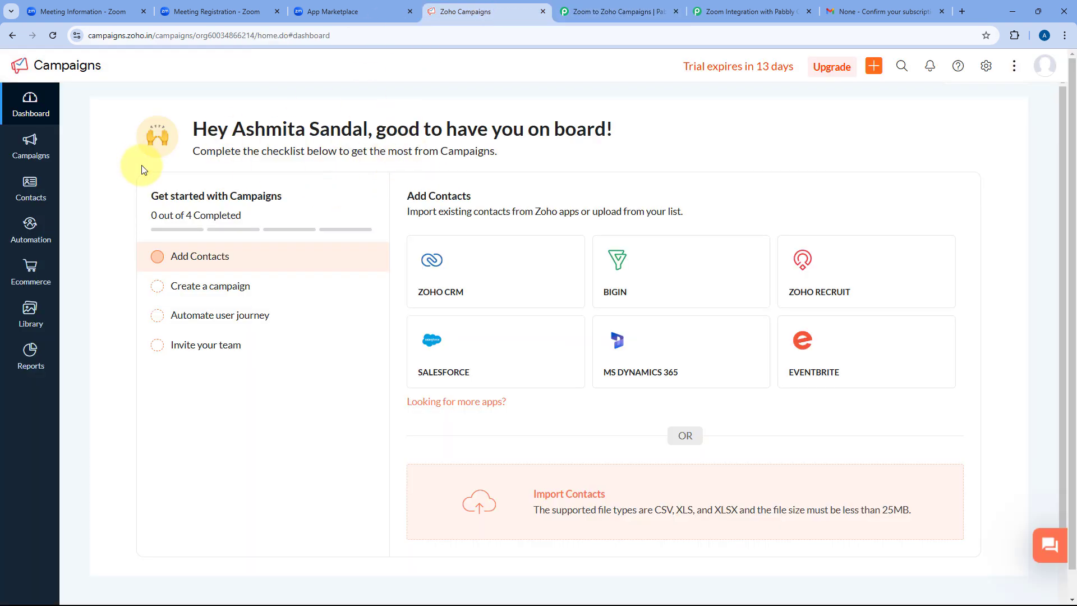
mouse_move(22, 191)
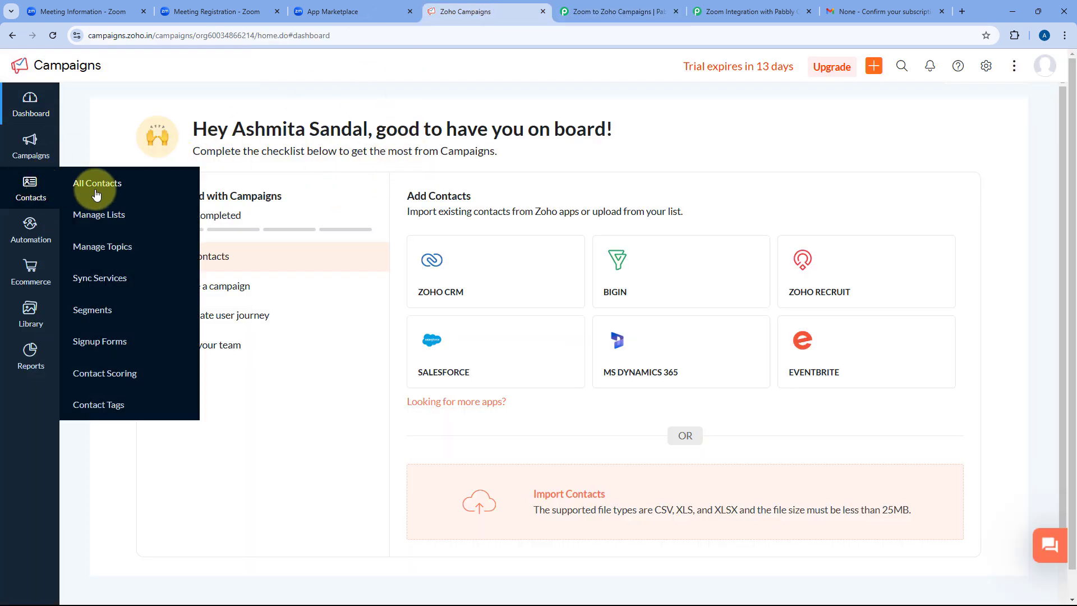
left_click(97, 185)
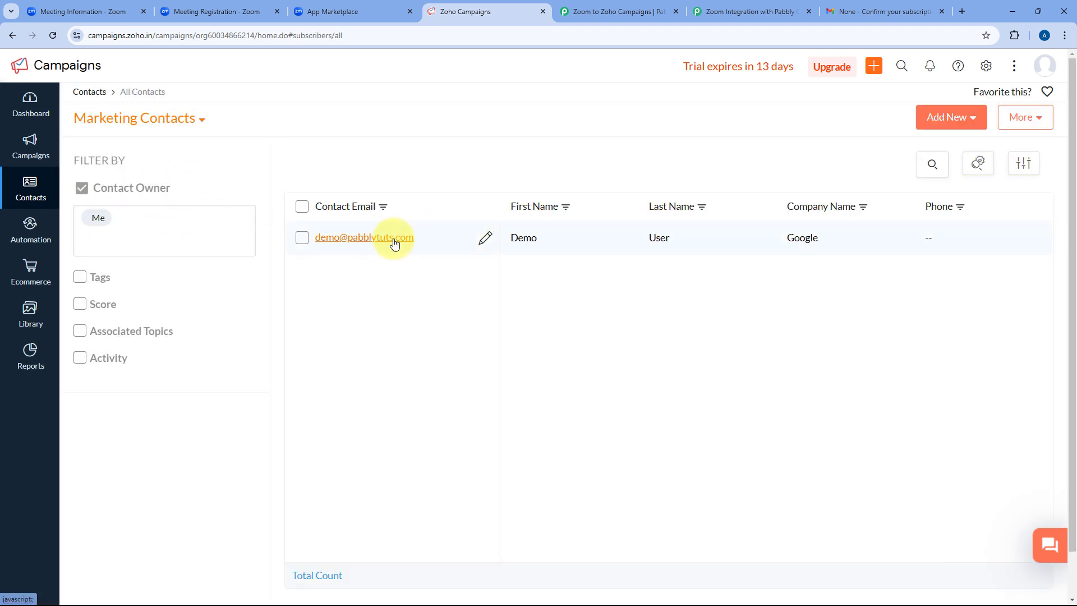
left_click(395, 242)
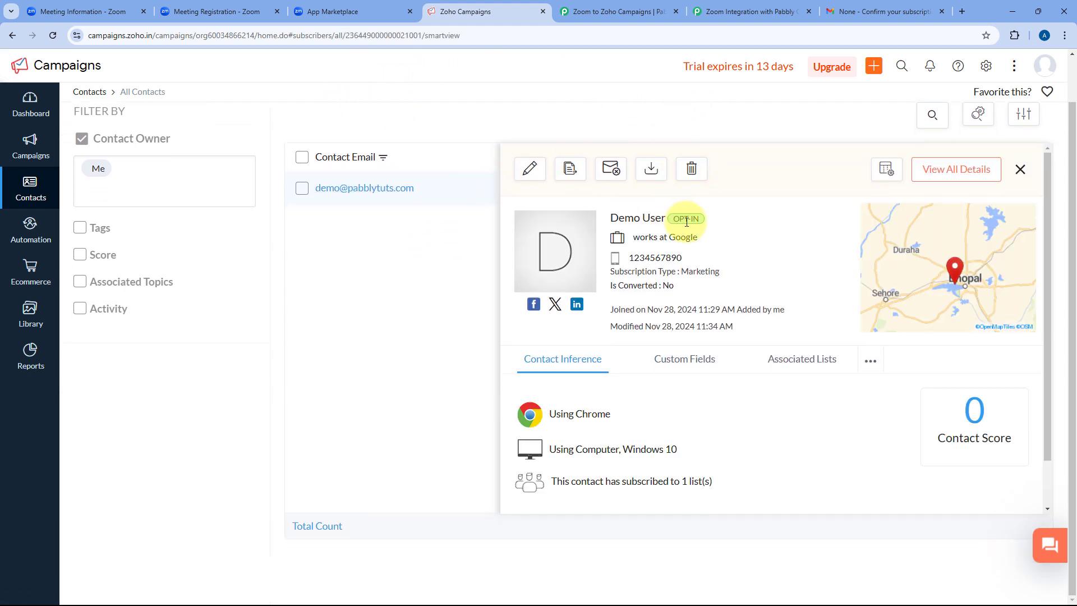
left_click_drag(687, 222, 627, 258)
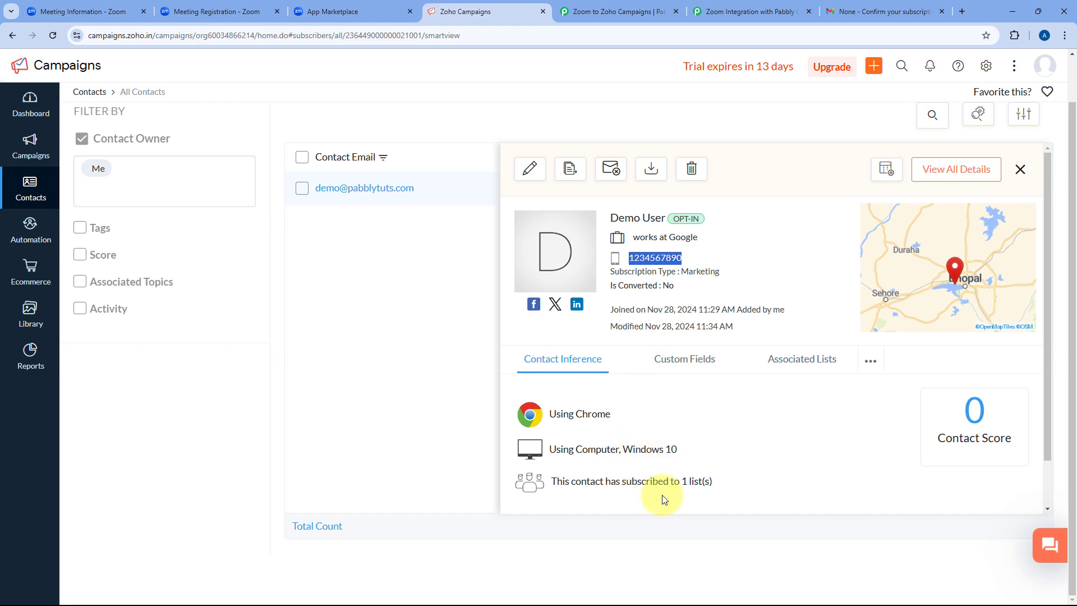
left_click(1020, 170)
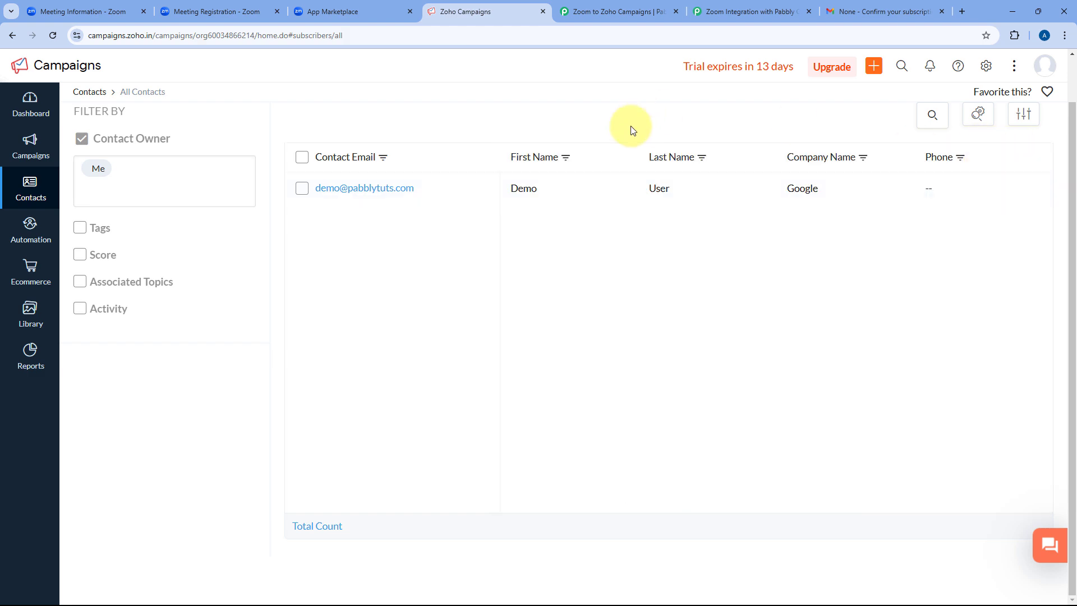
left_click(620, 12)
Scroll to the top and collapse the Zoho Campaigns Add/Update Subscriber step.
scroll(572, 203, "up", 6)
scroll(572, 203, "up", 15)
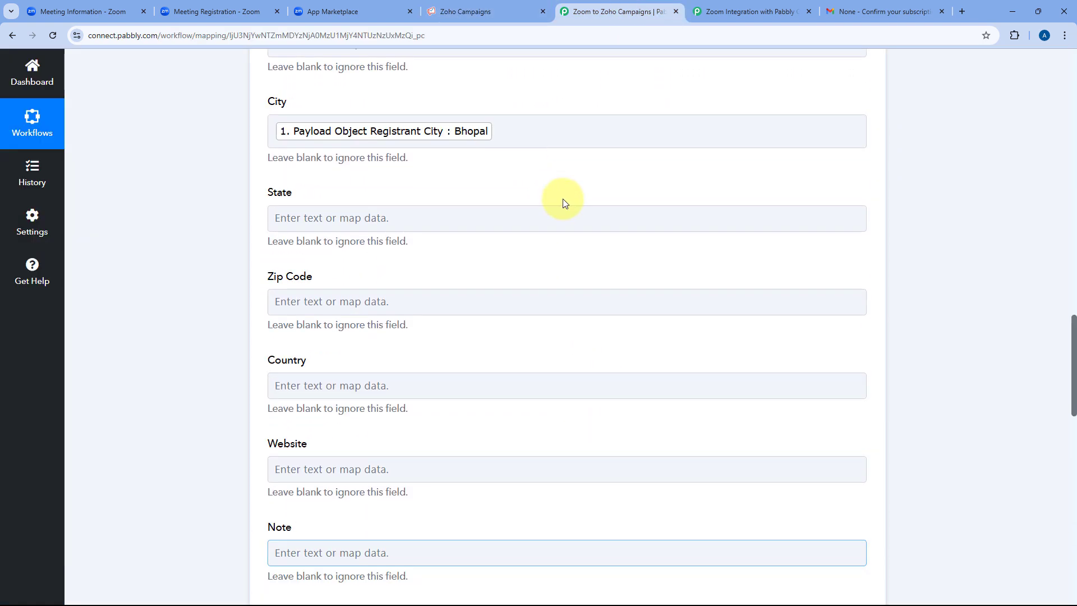
scroll(562, 221, "up", 4)
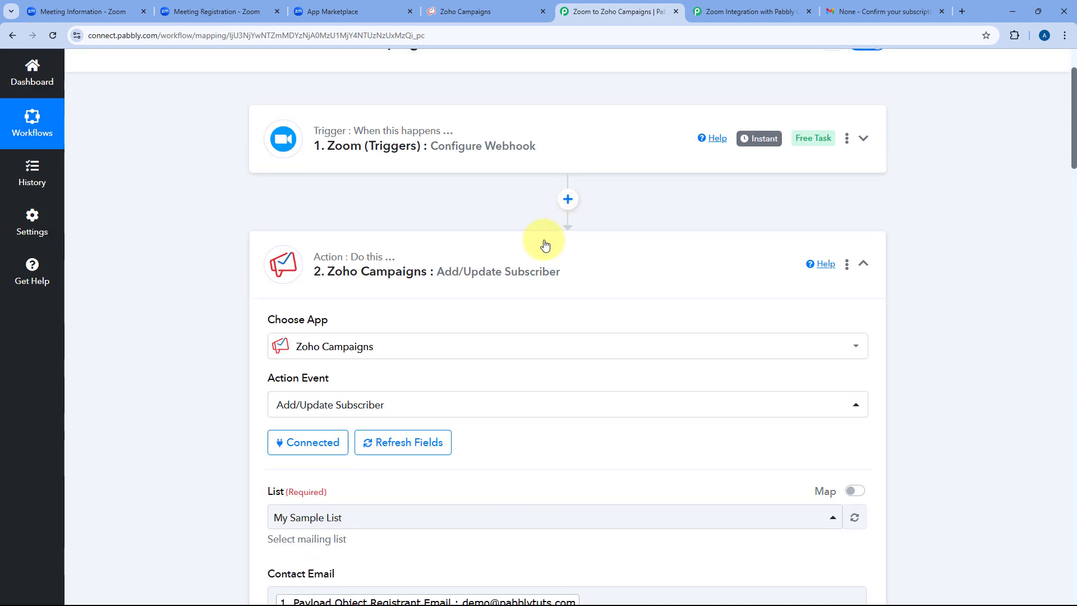
left_click(541, 253)
scroll(539, 196, "up", 2)
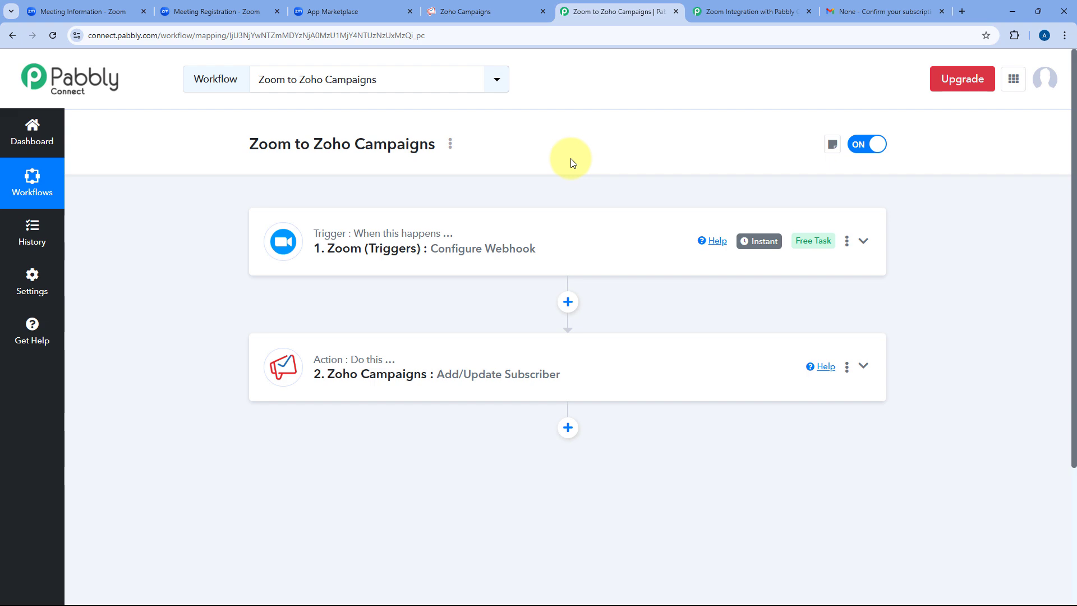
Open the registration page for the Personal Finance and Investment Strategies meeting.
left_click(218, 8)
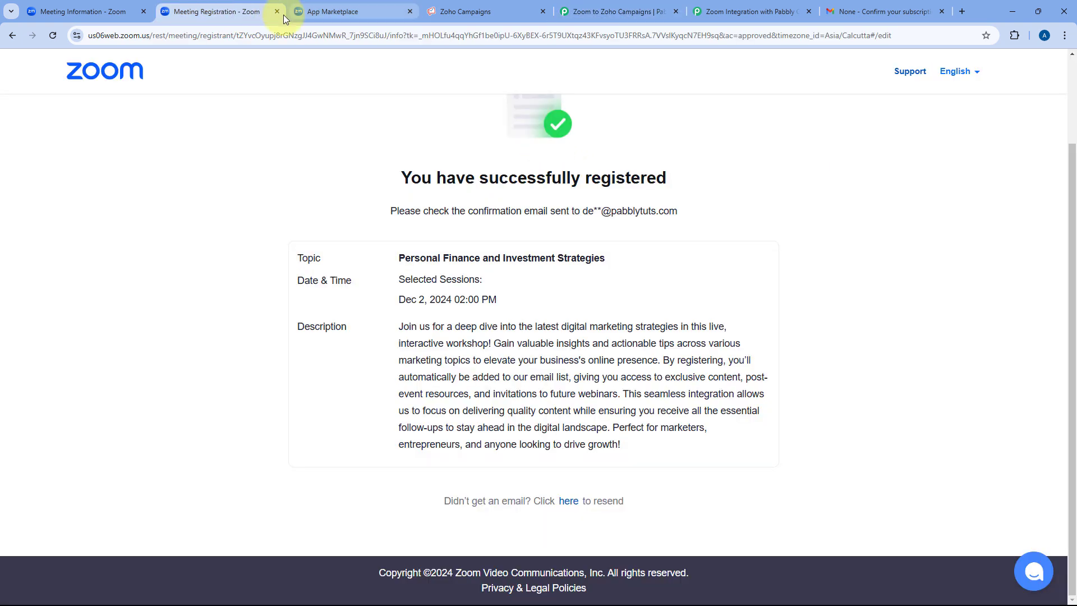
left_click(277, 11)
left_click(83, 12)
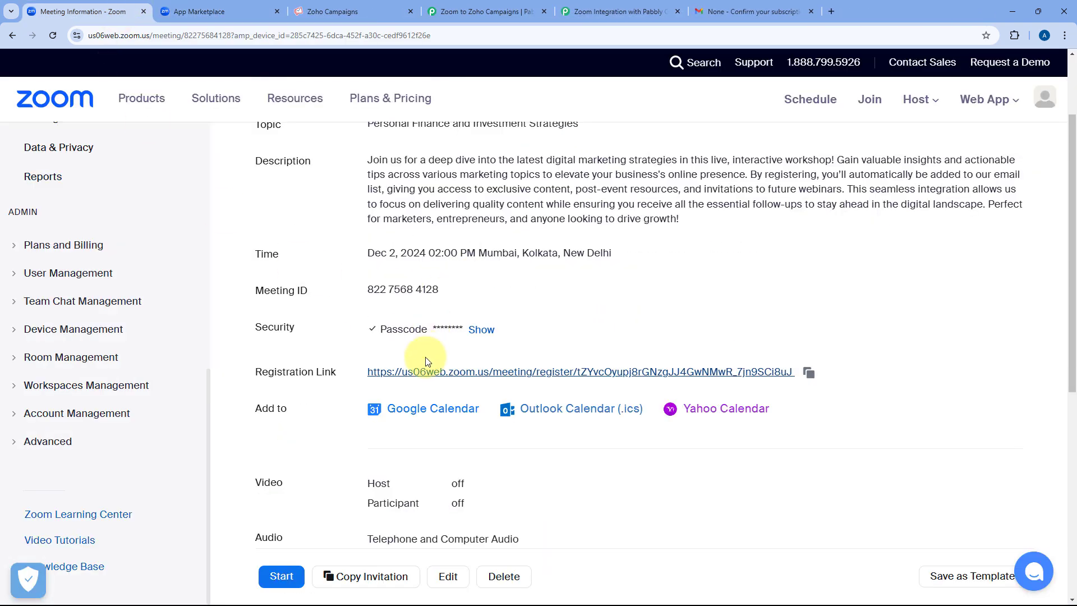
left_click(421, 373)
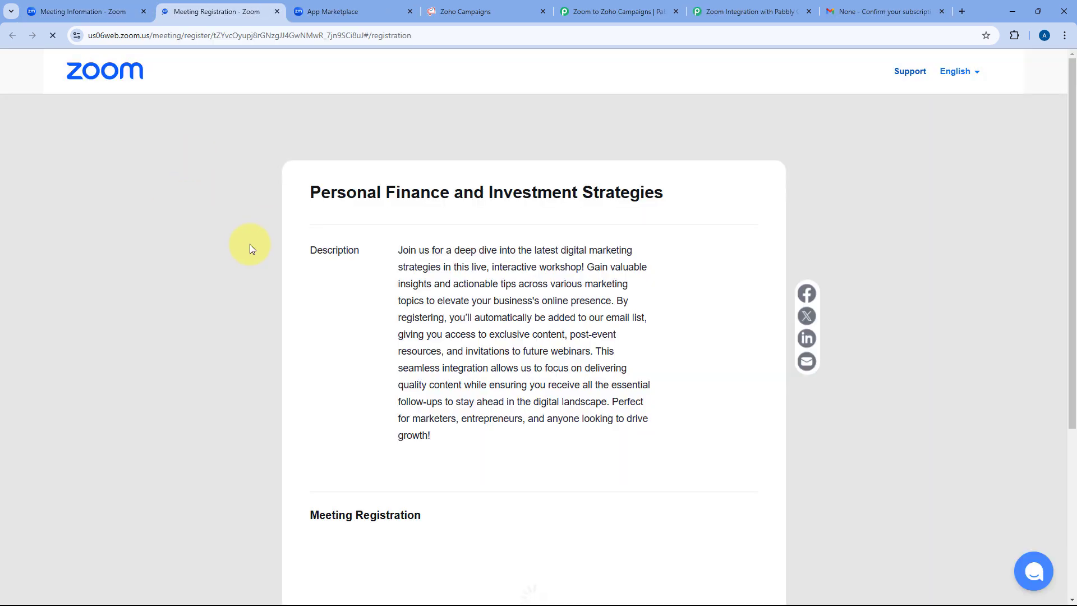
scroll(265, 306, "down", 5)
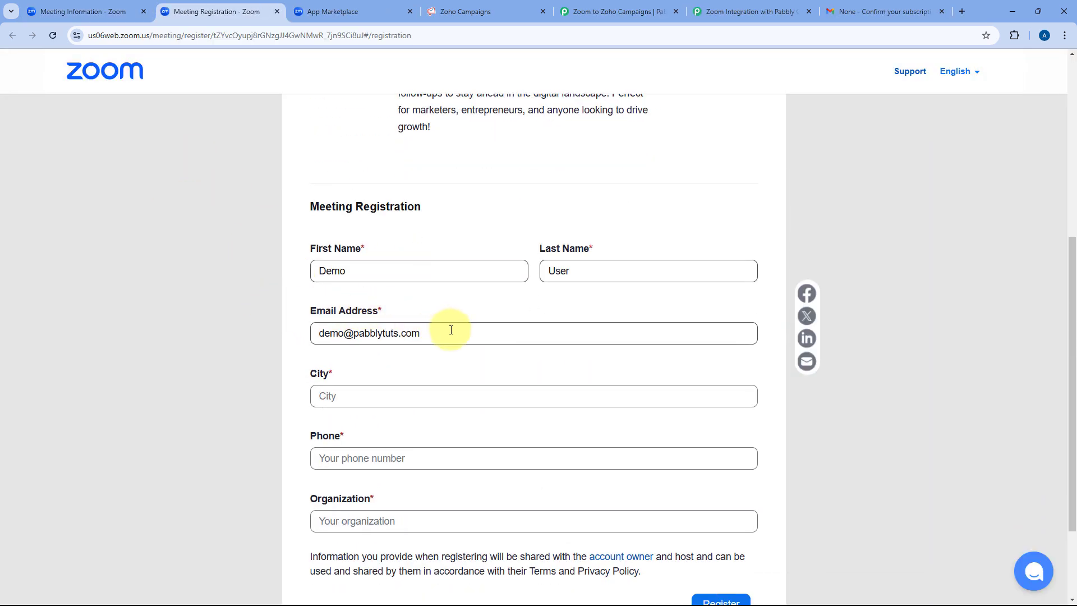
Clear the previous attendee's email, first name and last name from the form.
left_click_drag(449, 332, 284, 335)
key("BackSpace")
left_click_drag(371, 272, 281, 279)
key("BackSpace")
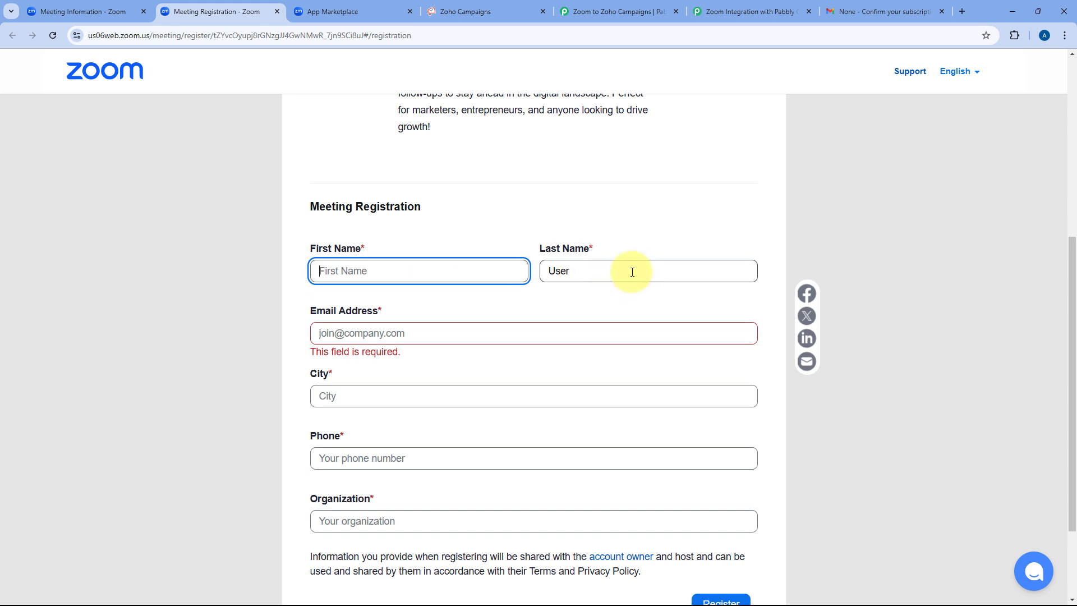
double_click(632, 270)
key("BackSpace")
Enter first name 'Test', email 'test' and a phone number, which lands in City.
left_click(383, 272)
type("Te")
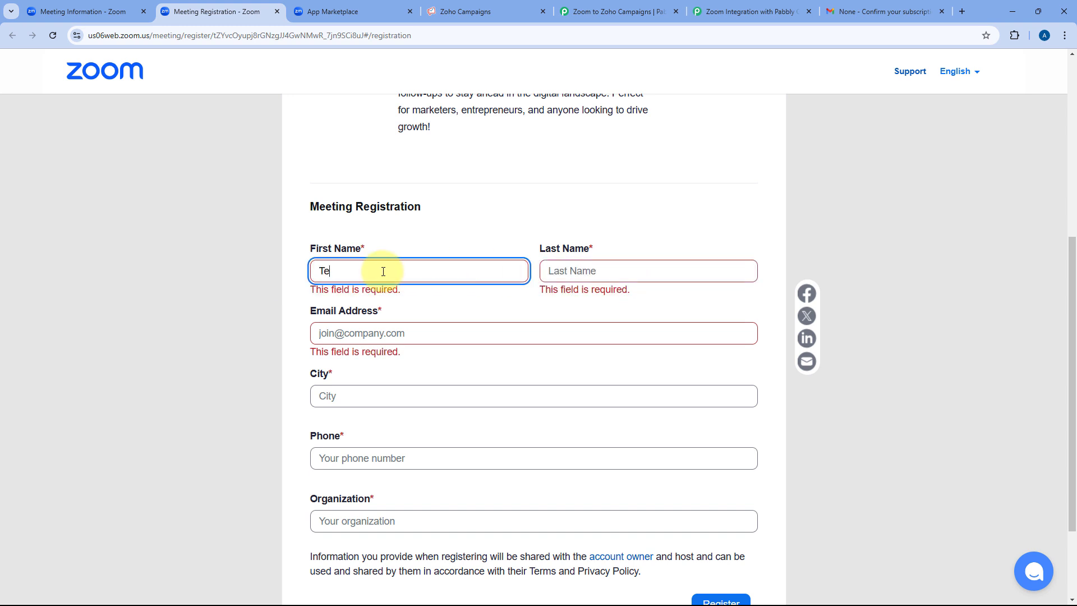
type("st")
key("Tab")
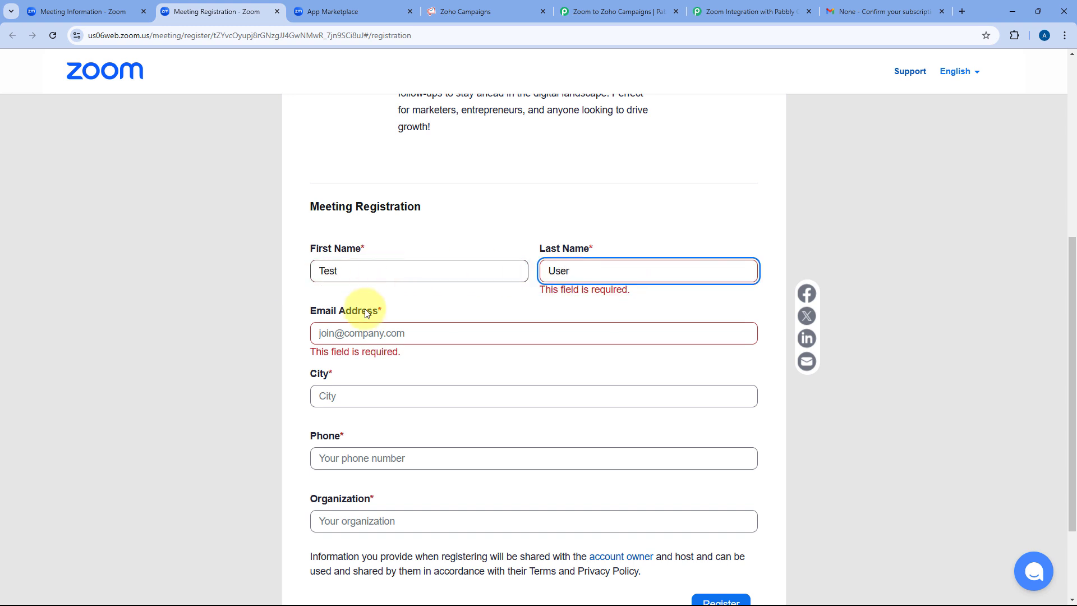
left_click(363, 331)
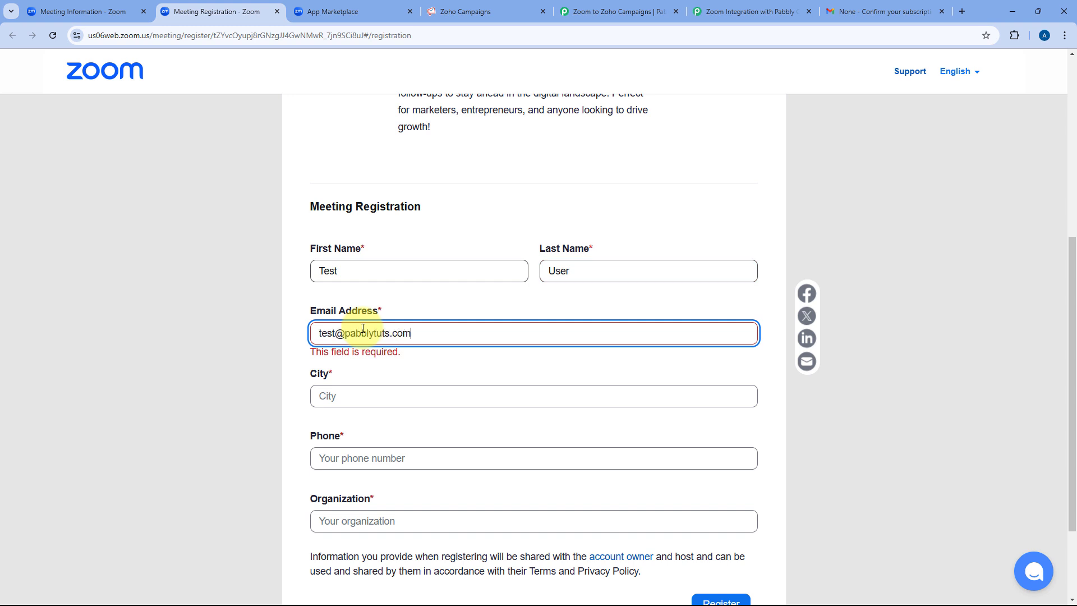
key("Tab")
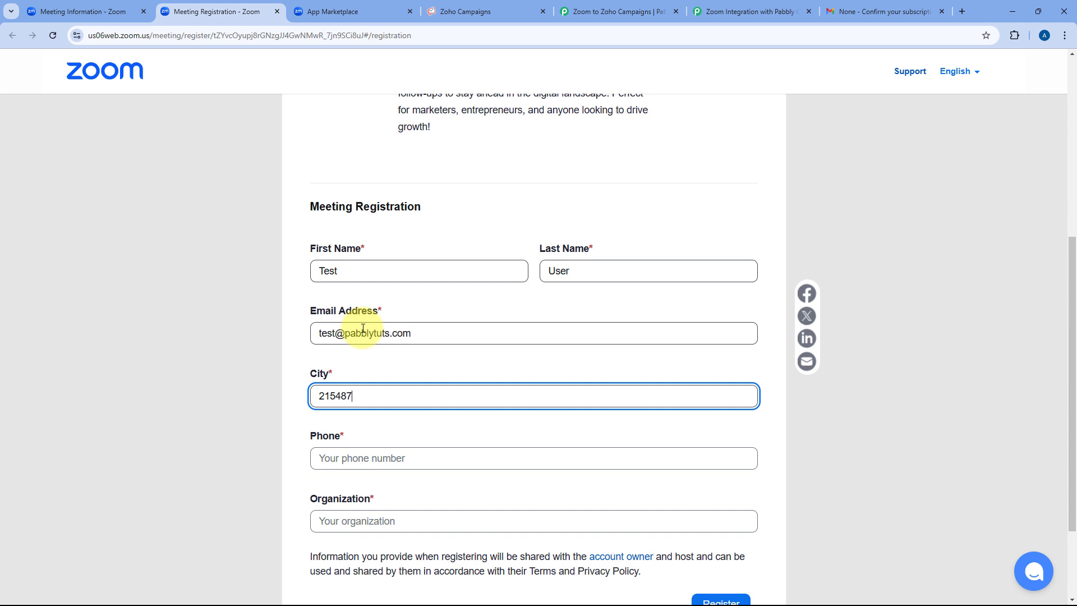
Move the phone number from the City field into the Phone field.
scroll(354, 337, "down", 1)
double_click(389, 344)
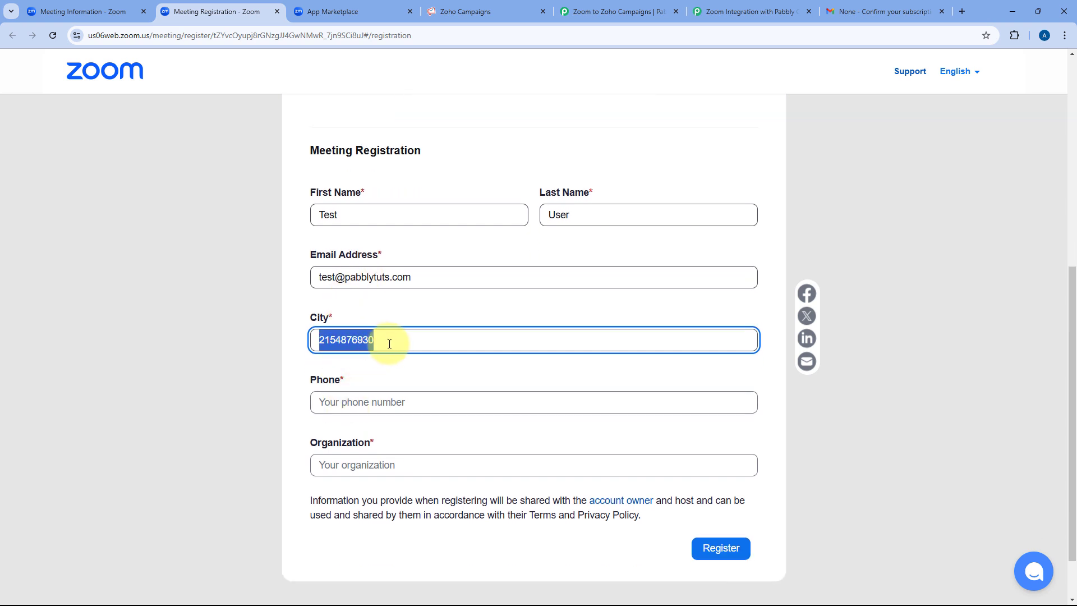
key("ctrl+x")
left_click(373, 403)
key("ctrl+v")
left_click(376, 342)
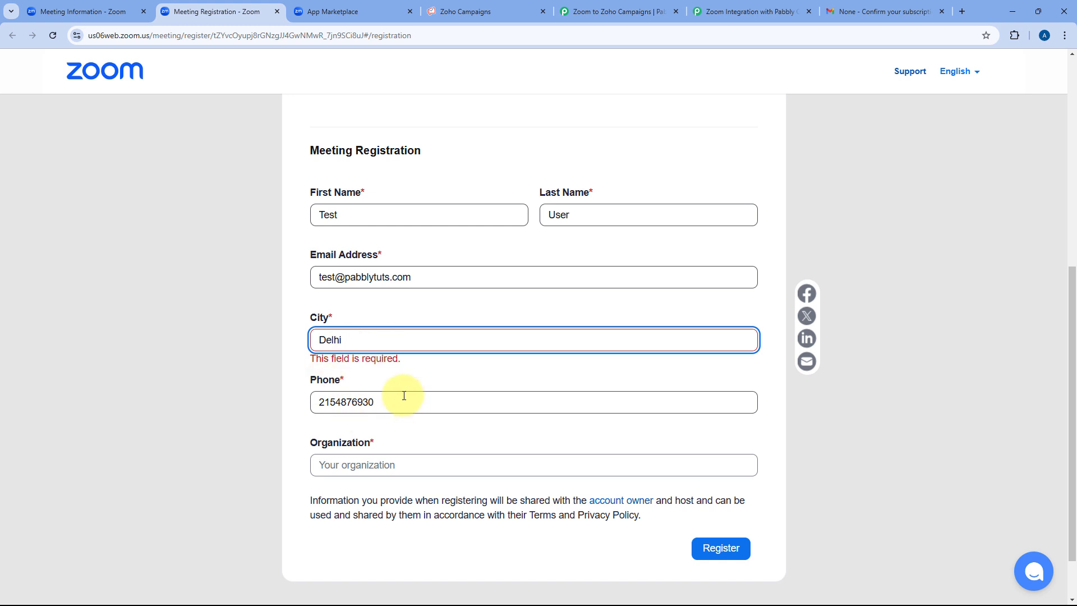
left_click(378, 404)
Fill Organization with 'Pabbly' and submit the registration.
left_click(375, 466)
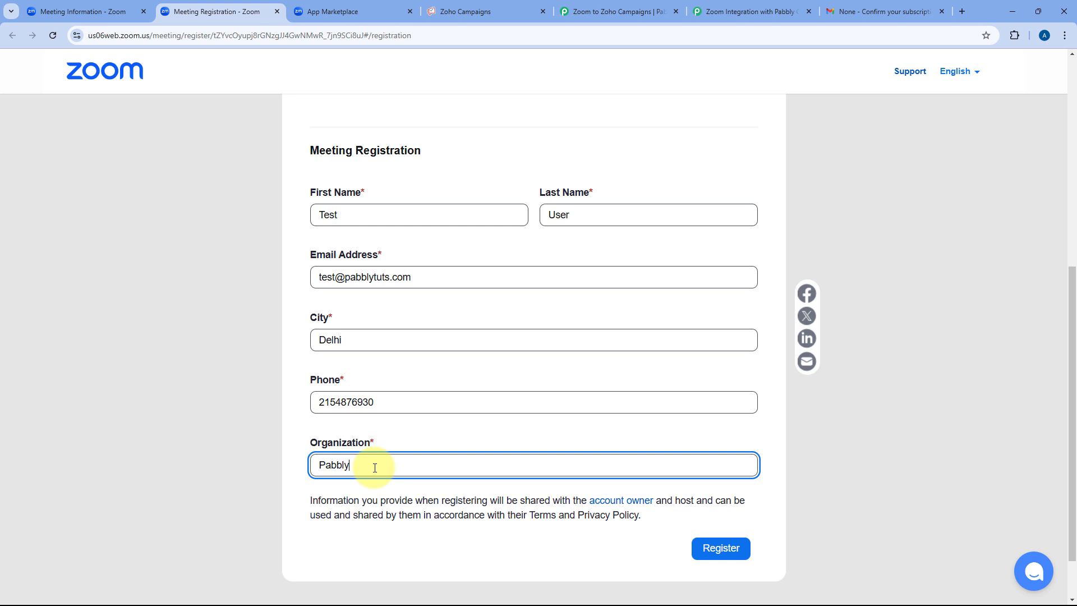
left_click(609, 158)
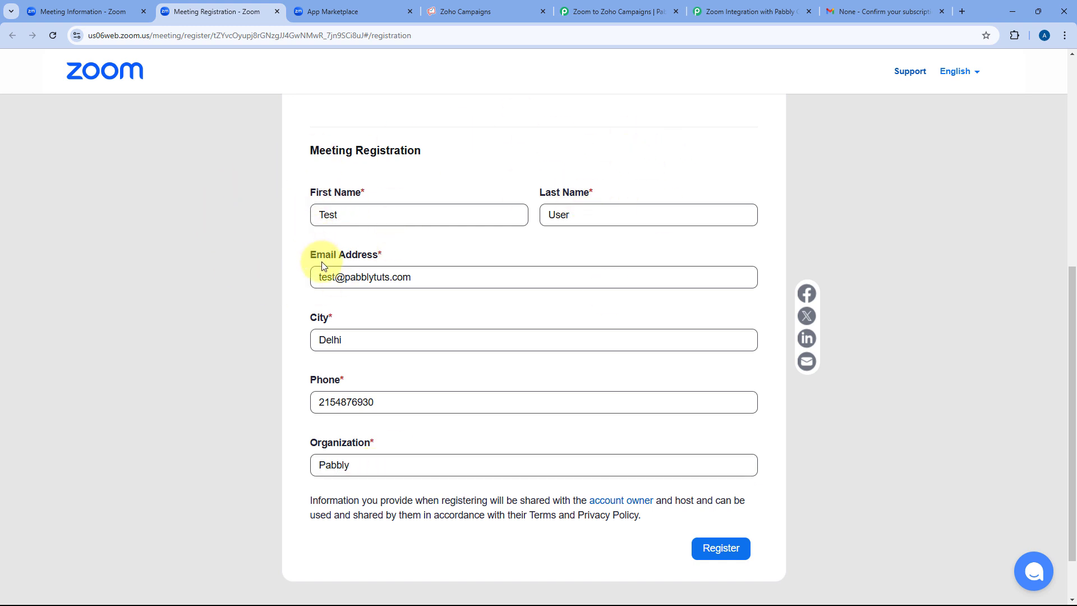
left_click(721, 554)
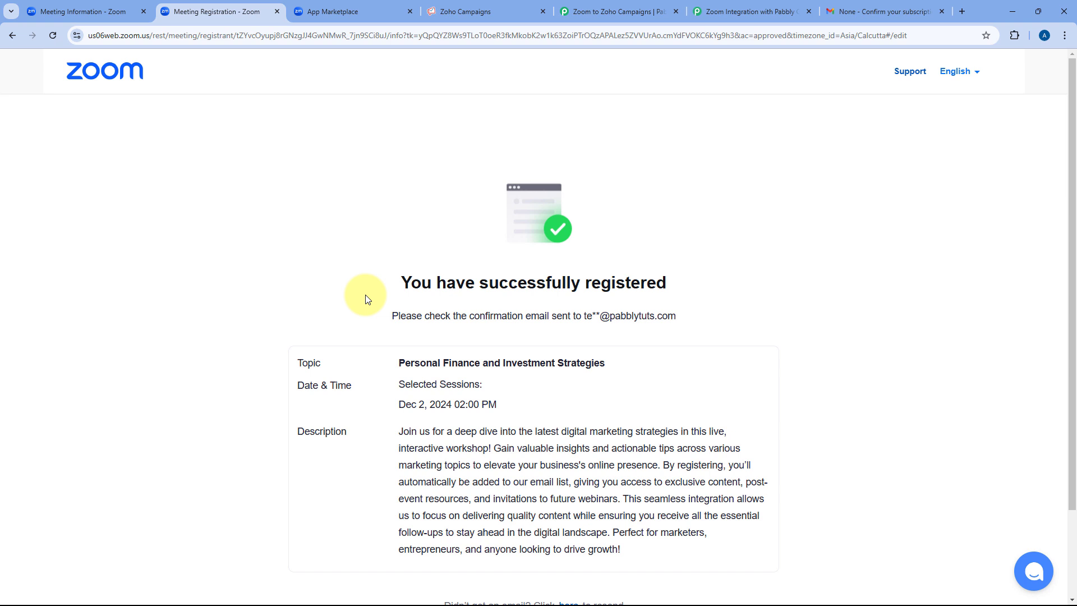
left_click(595, 11)
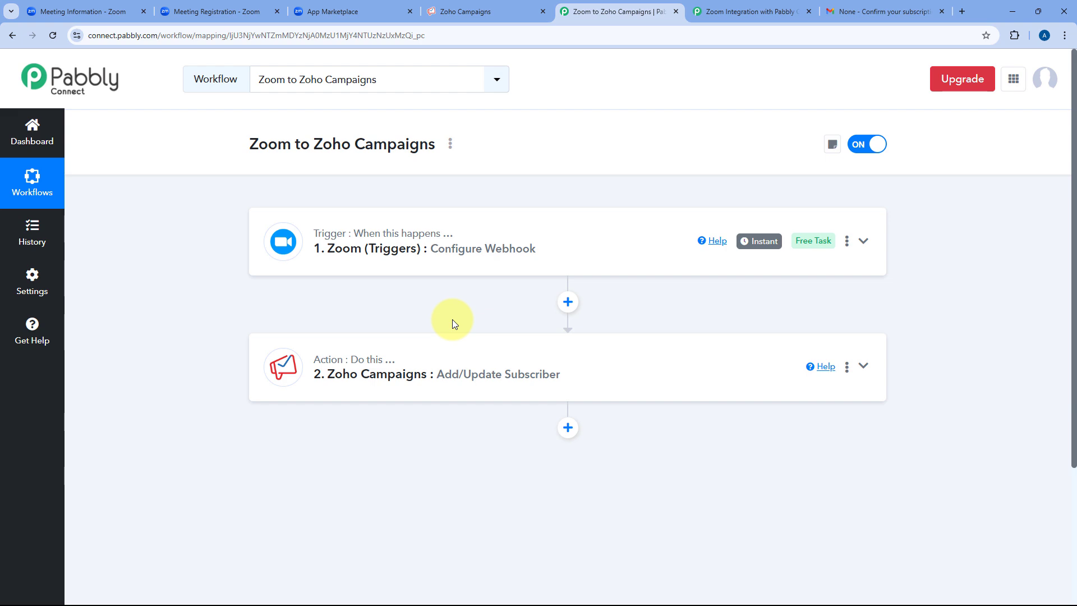
Confirm the subscription from the newest 'Confirm your subscription' email in All Mail, then close the confirmation page.
left_click(841, 10)
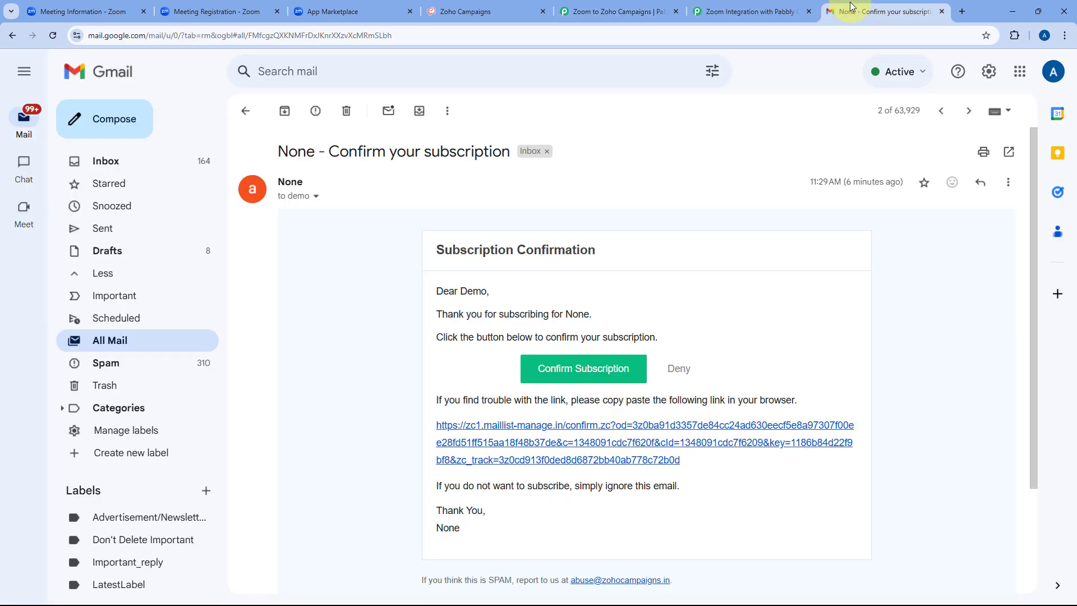
left_click(246, 111)
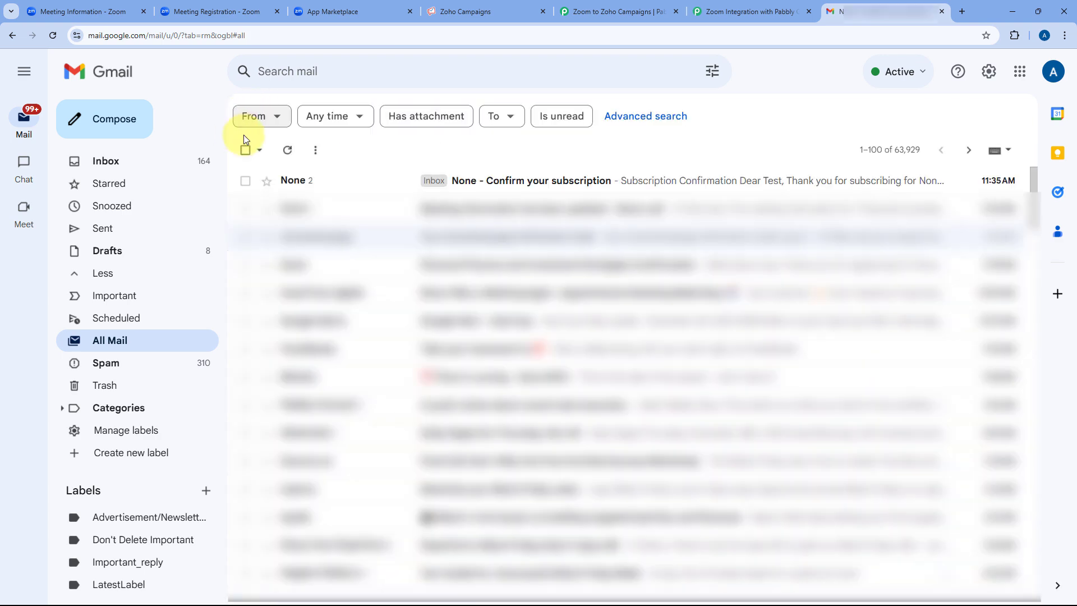
left_click(382, 178)
scroll(557, 266, "down", 2)
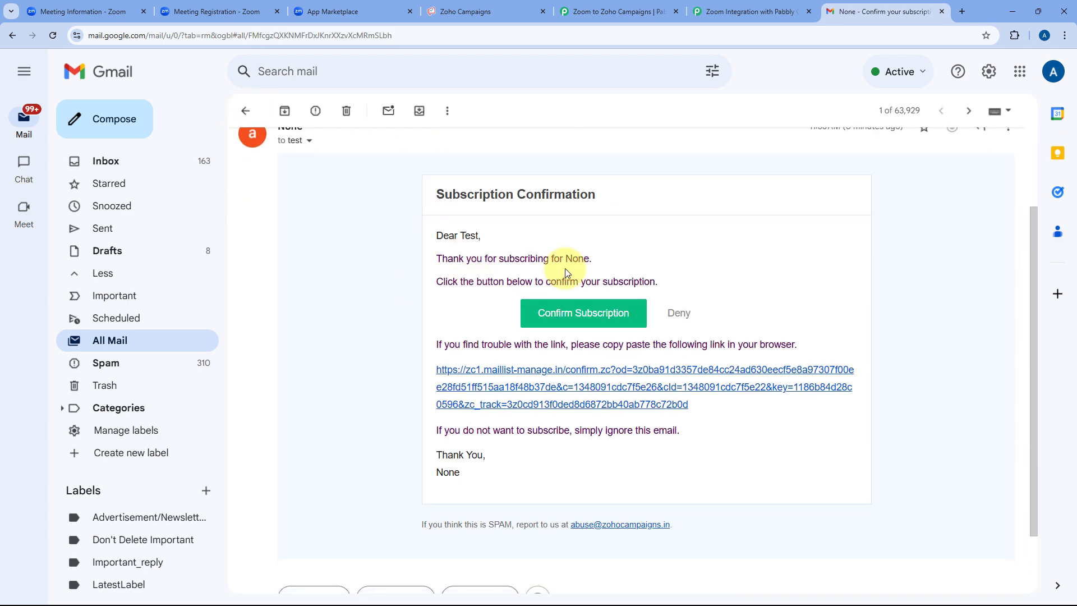
left_click_drag(463, 234, 482, 238)
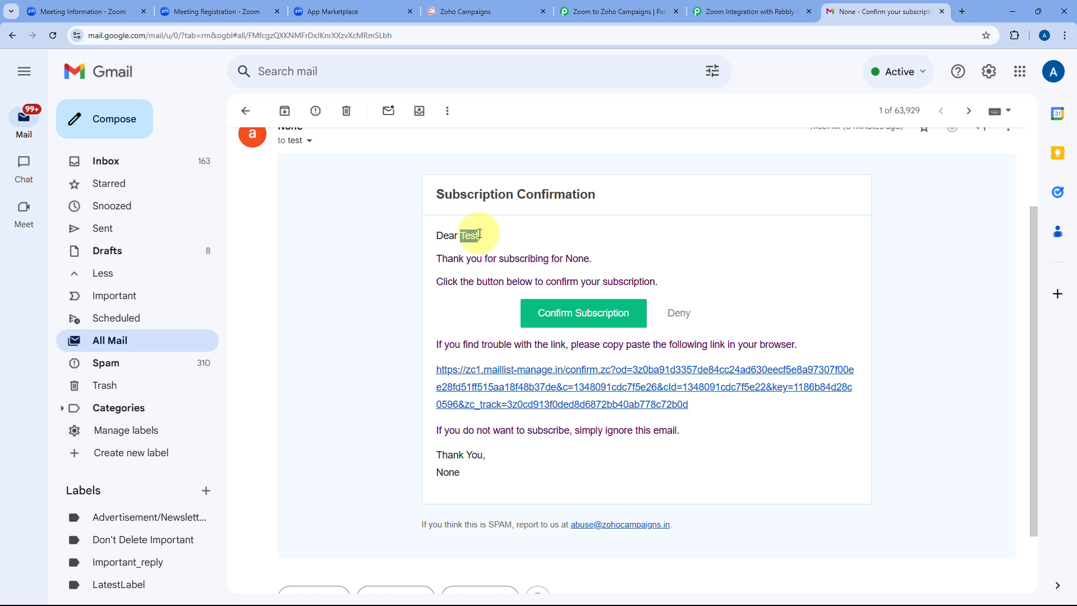
left_click(584, 315)
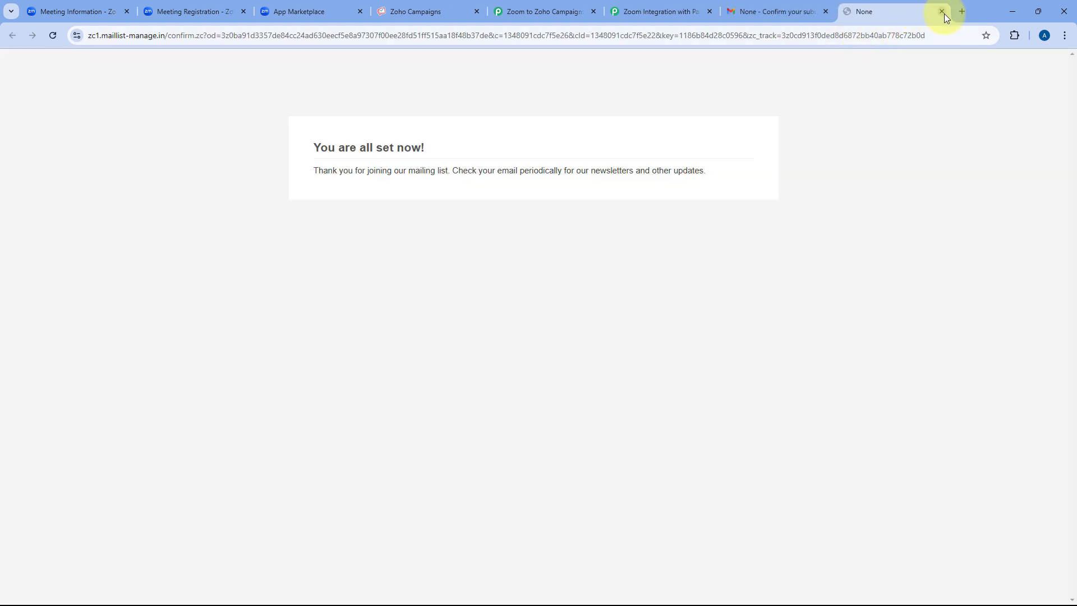
left_click(942, 11)
Reload All Contacts and check the new Test contact's details: opted in, organisation Pabbly.
left_click(475, 5)
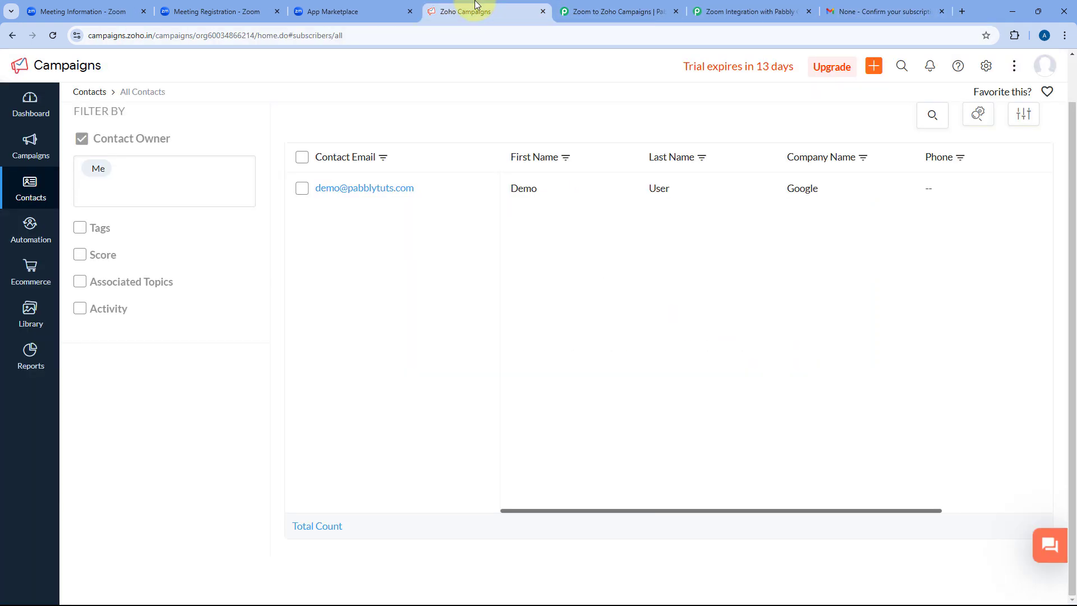
left_click(56, 37)
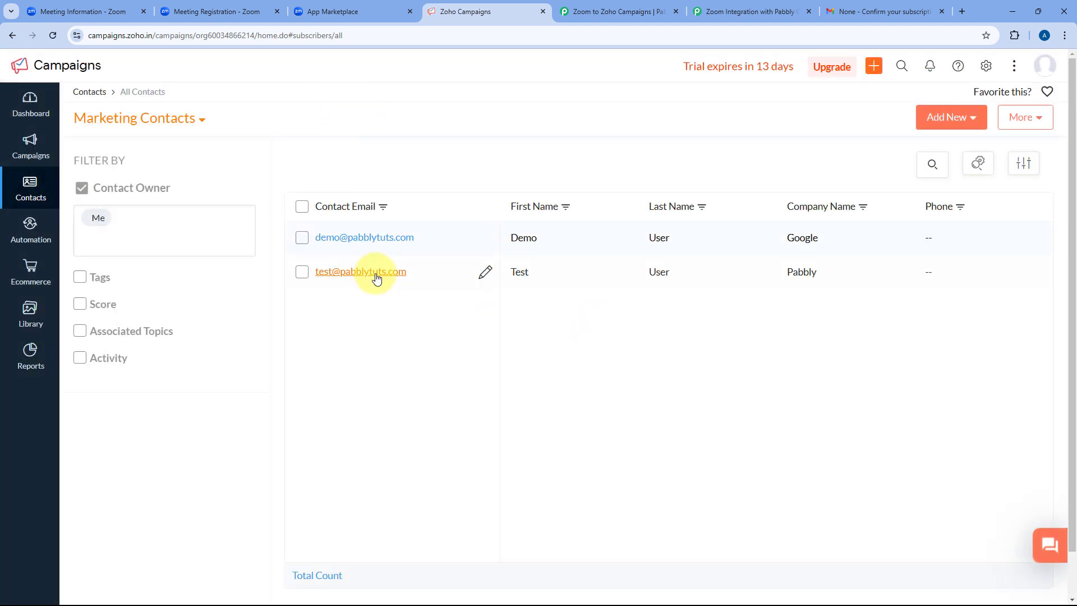
left_click(375, 275)
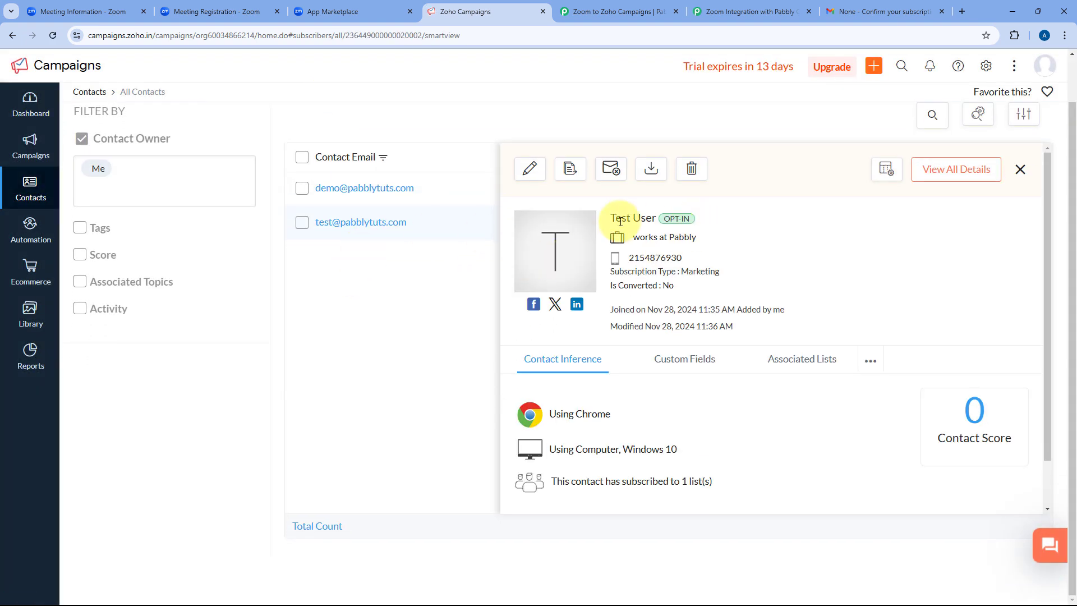
left_click_drag(613, 217, 654, 216)
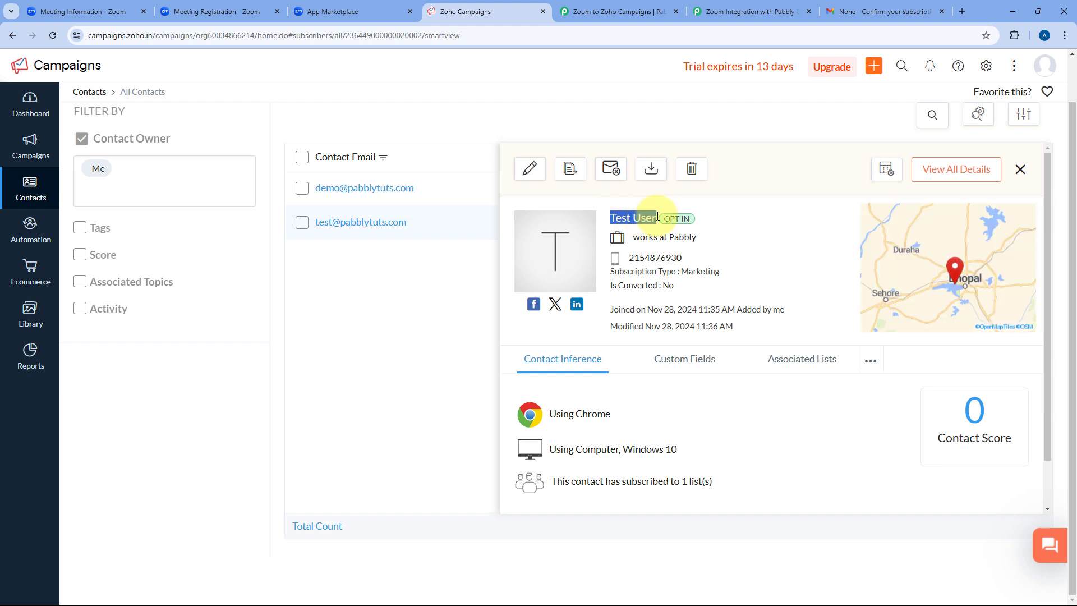
left_click(1022, 171)
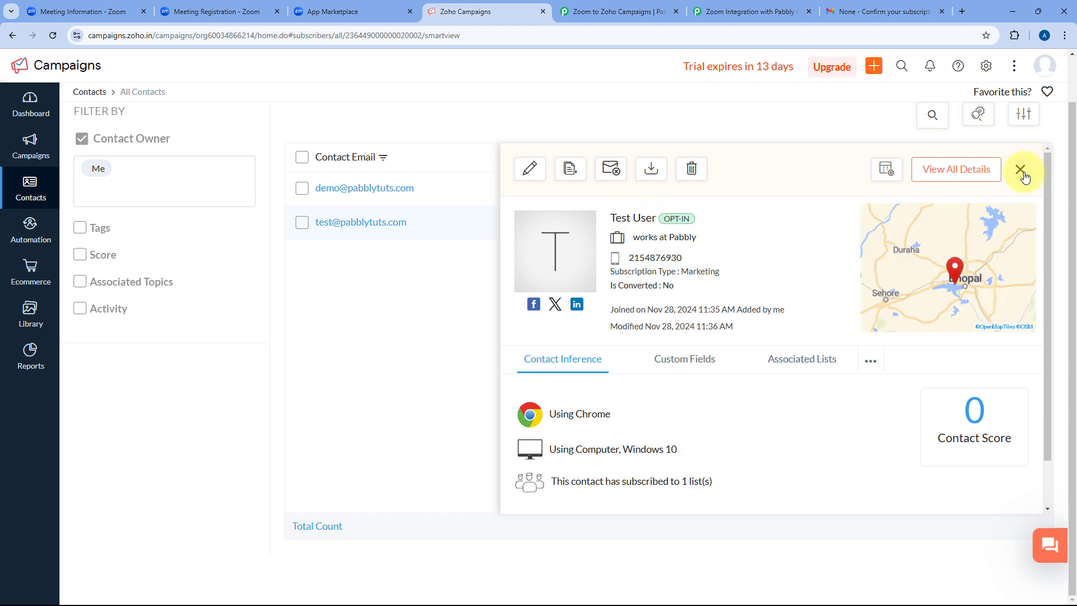
left_click(626, 11)
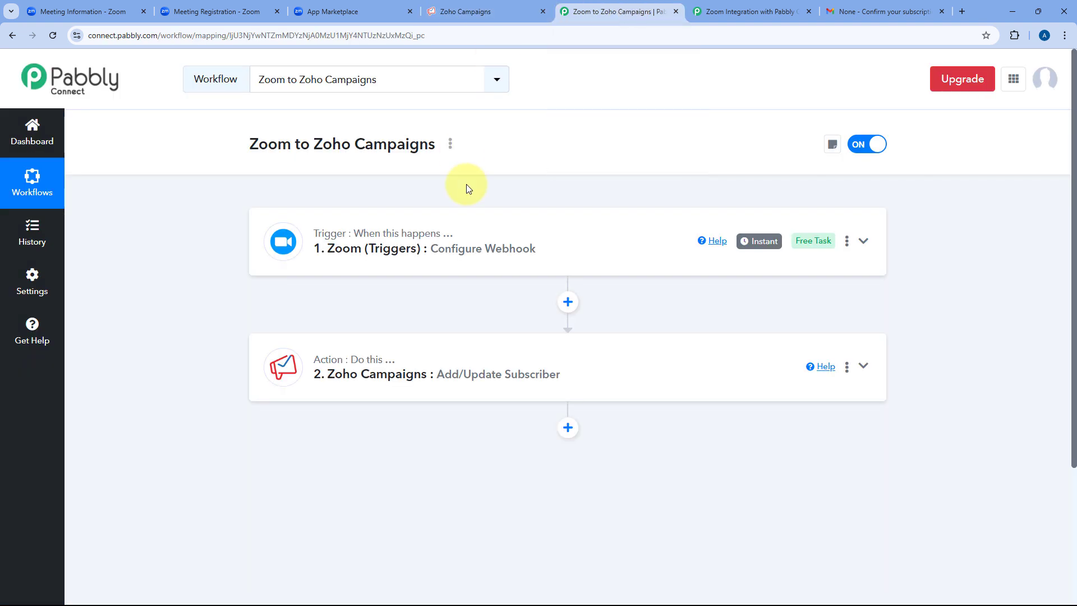